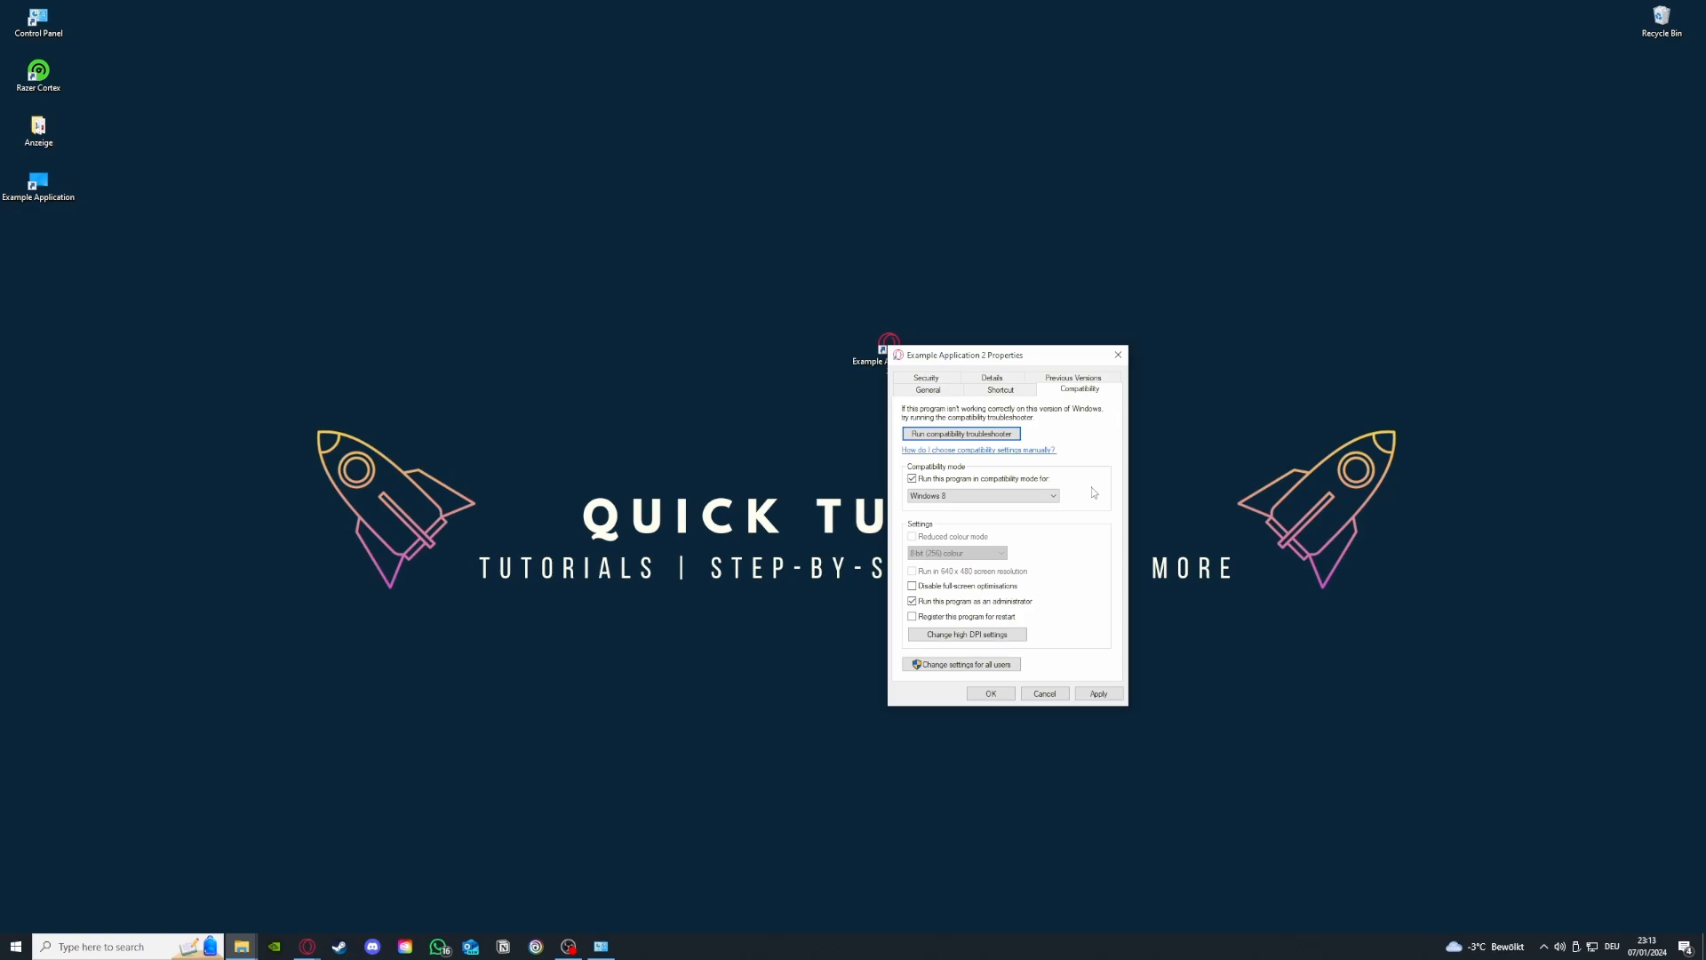
# Step: Apply the Windows 8 compatibility mode and run-as-administrator settings to Example Application 2 and close its properties
pyautogui.click(1098, 693)
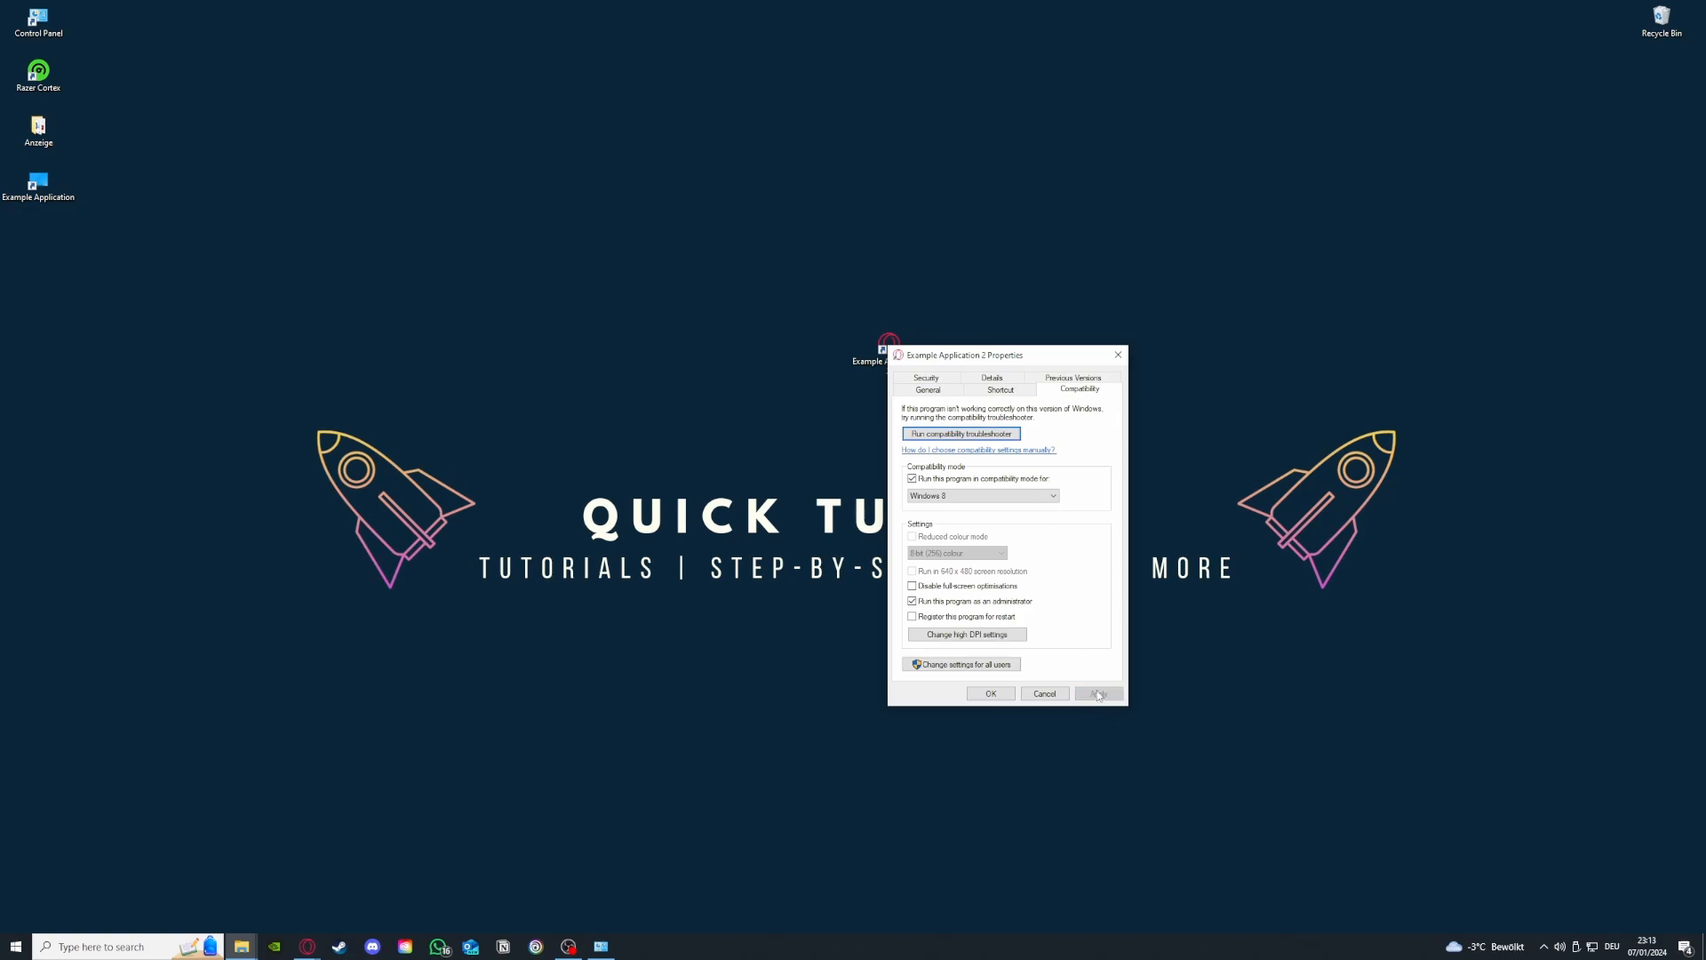
pyautogui.click(983, 695)
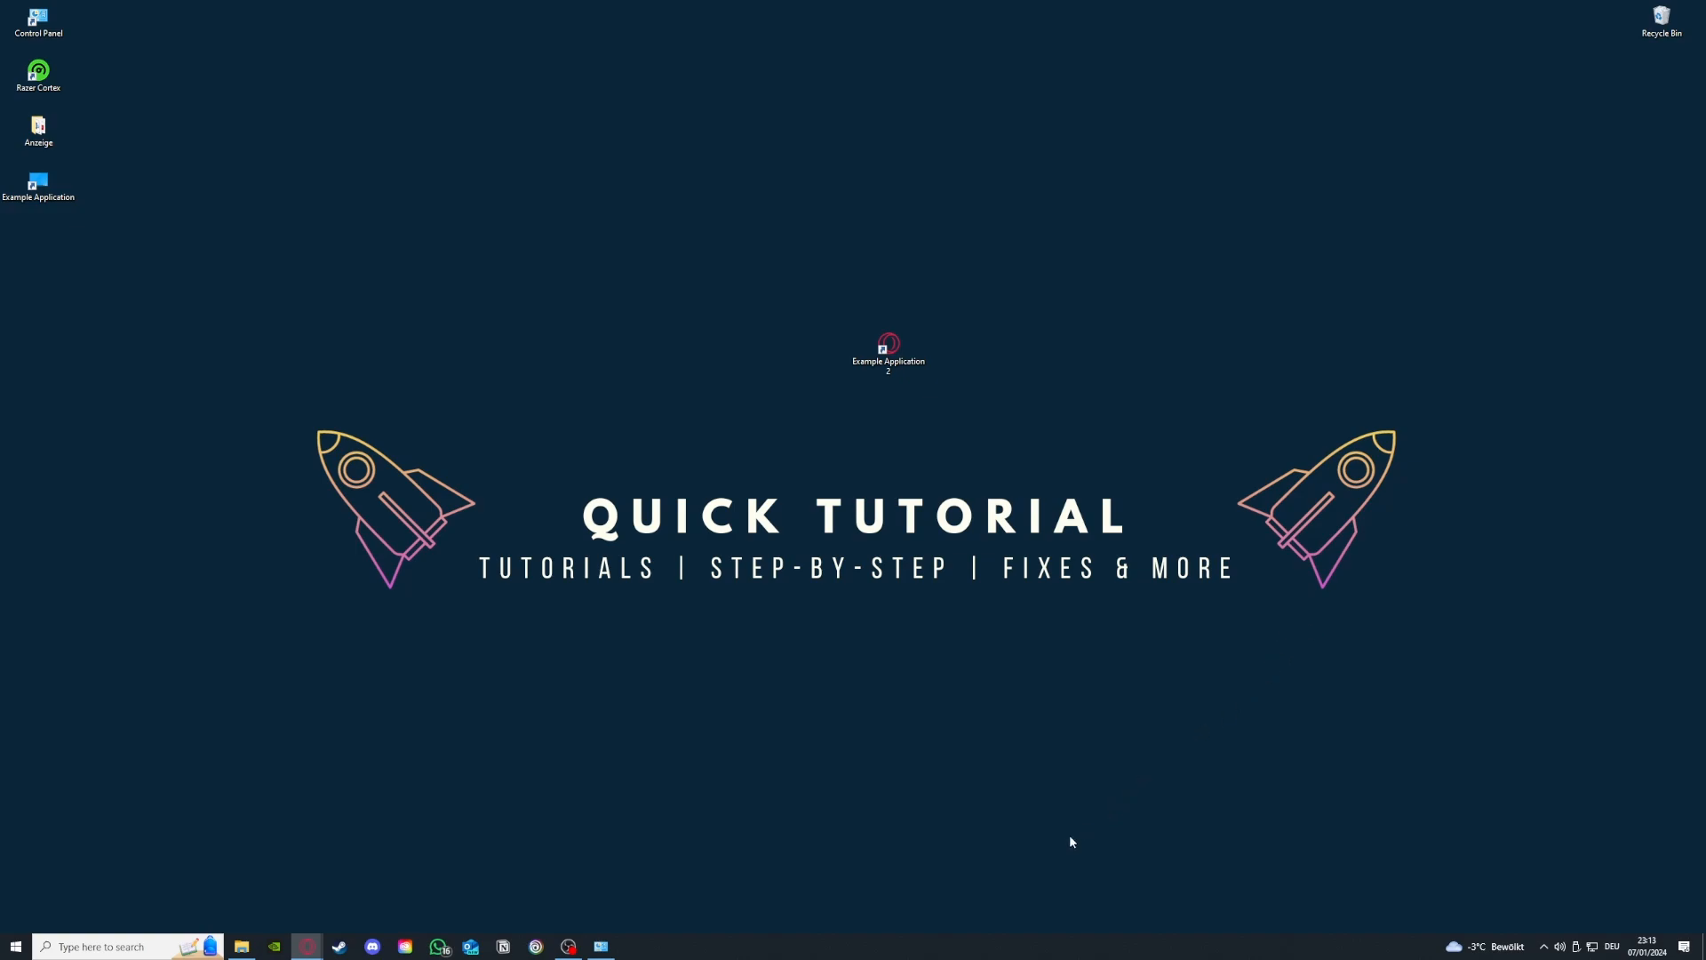
# Step: Open Task Manager and maximize its window
pyautogui.rightClick(944, 948)
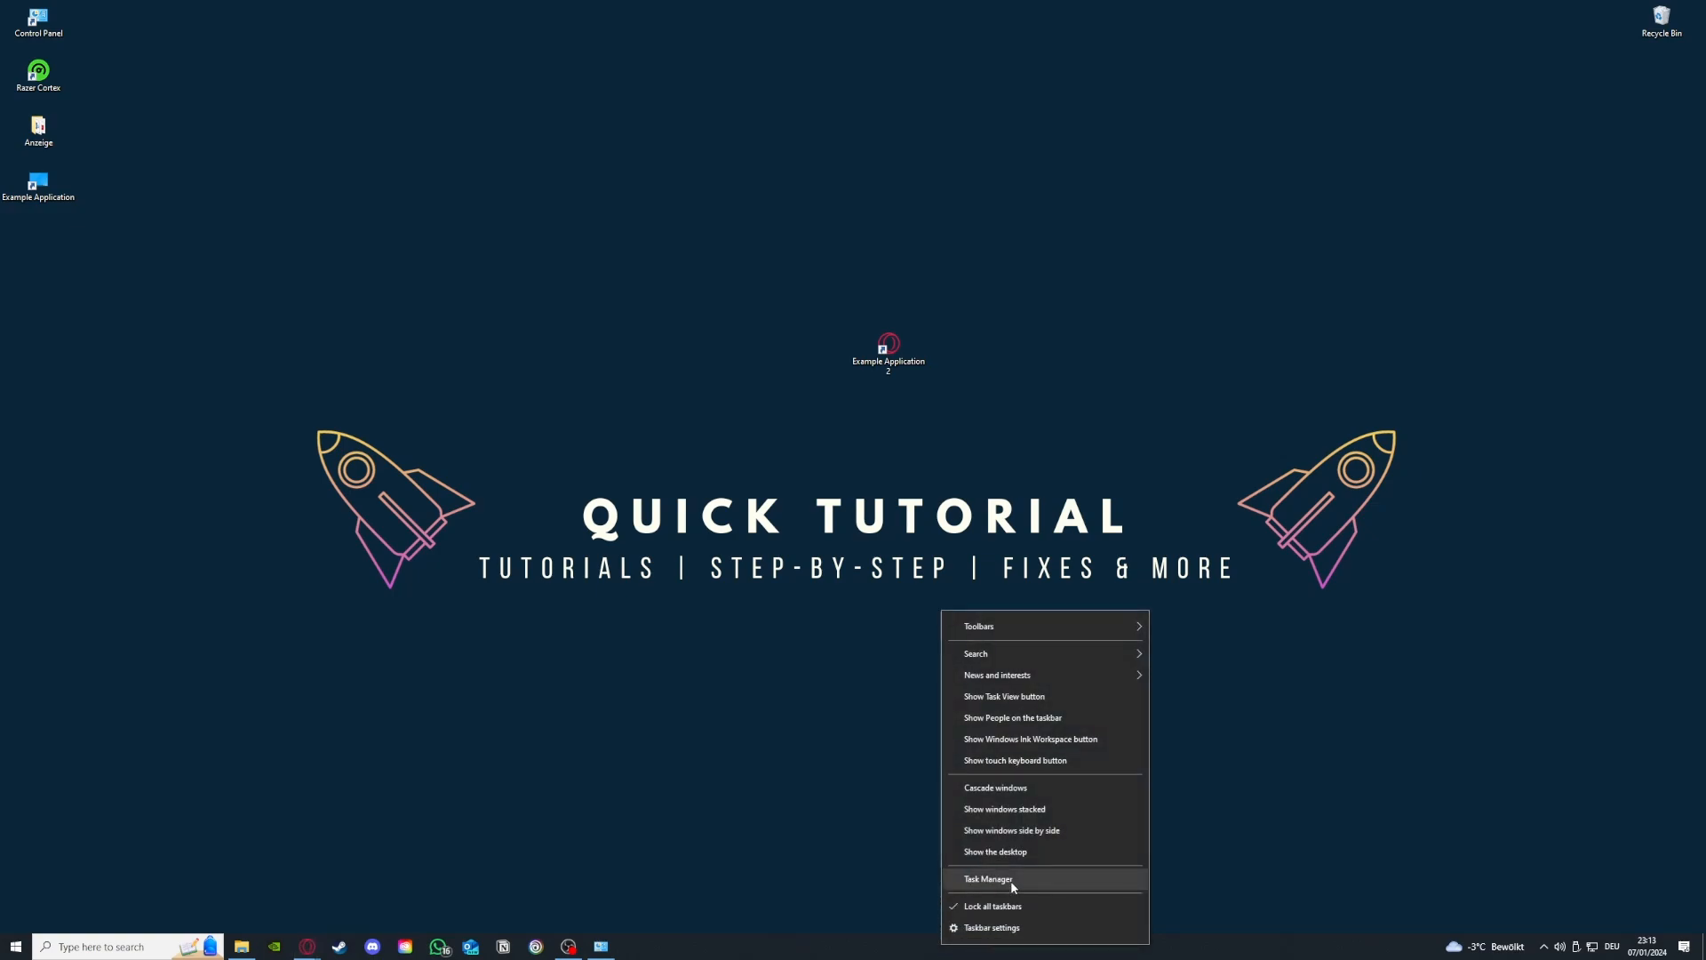
pyautogui.click(1015, 880)
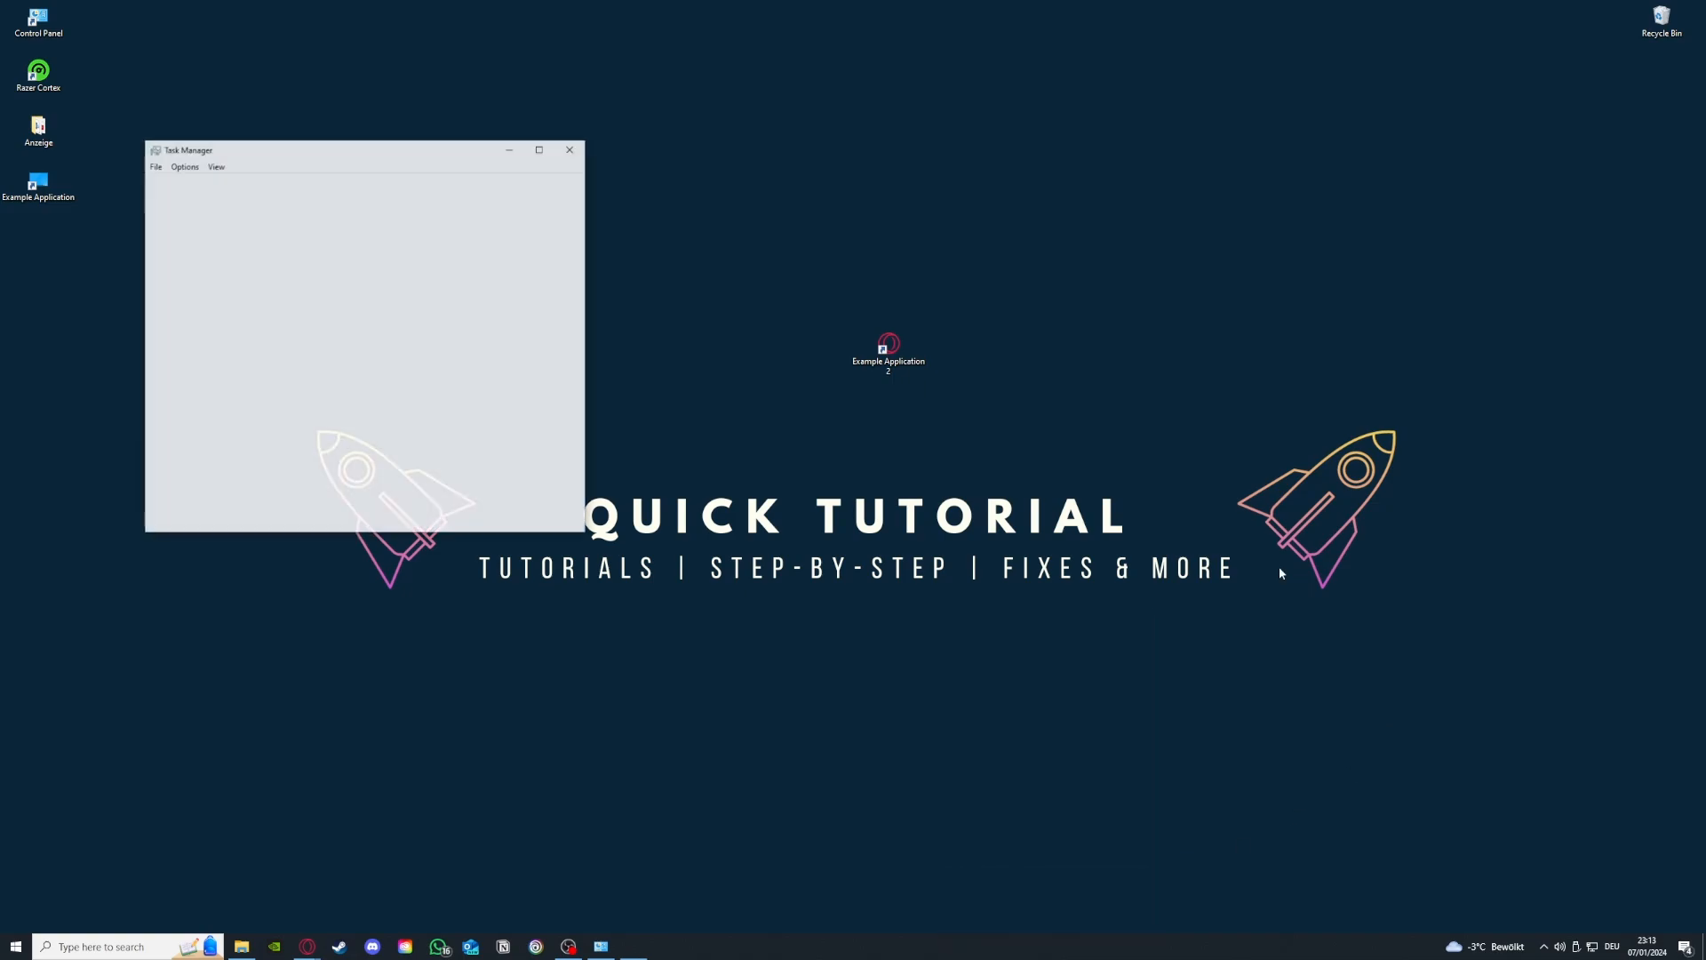
pyautogui.click(540, 148)
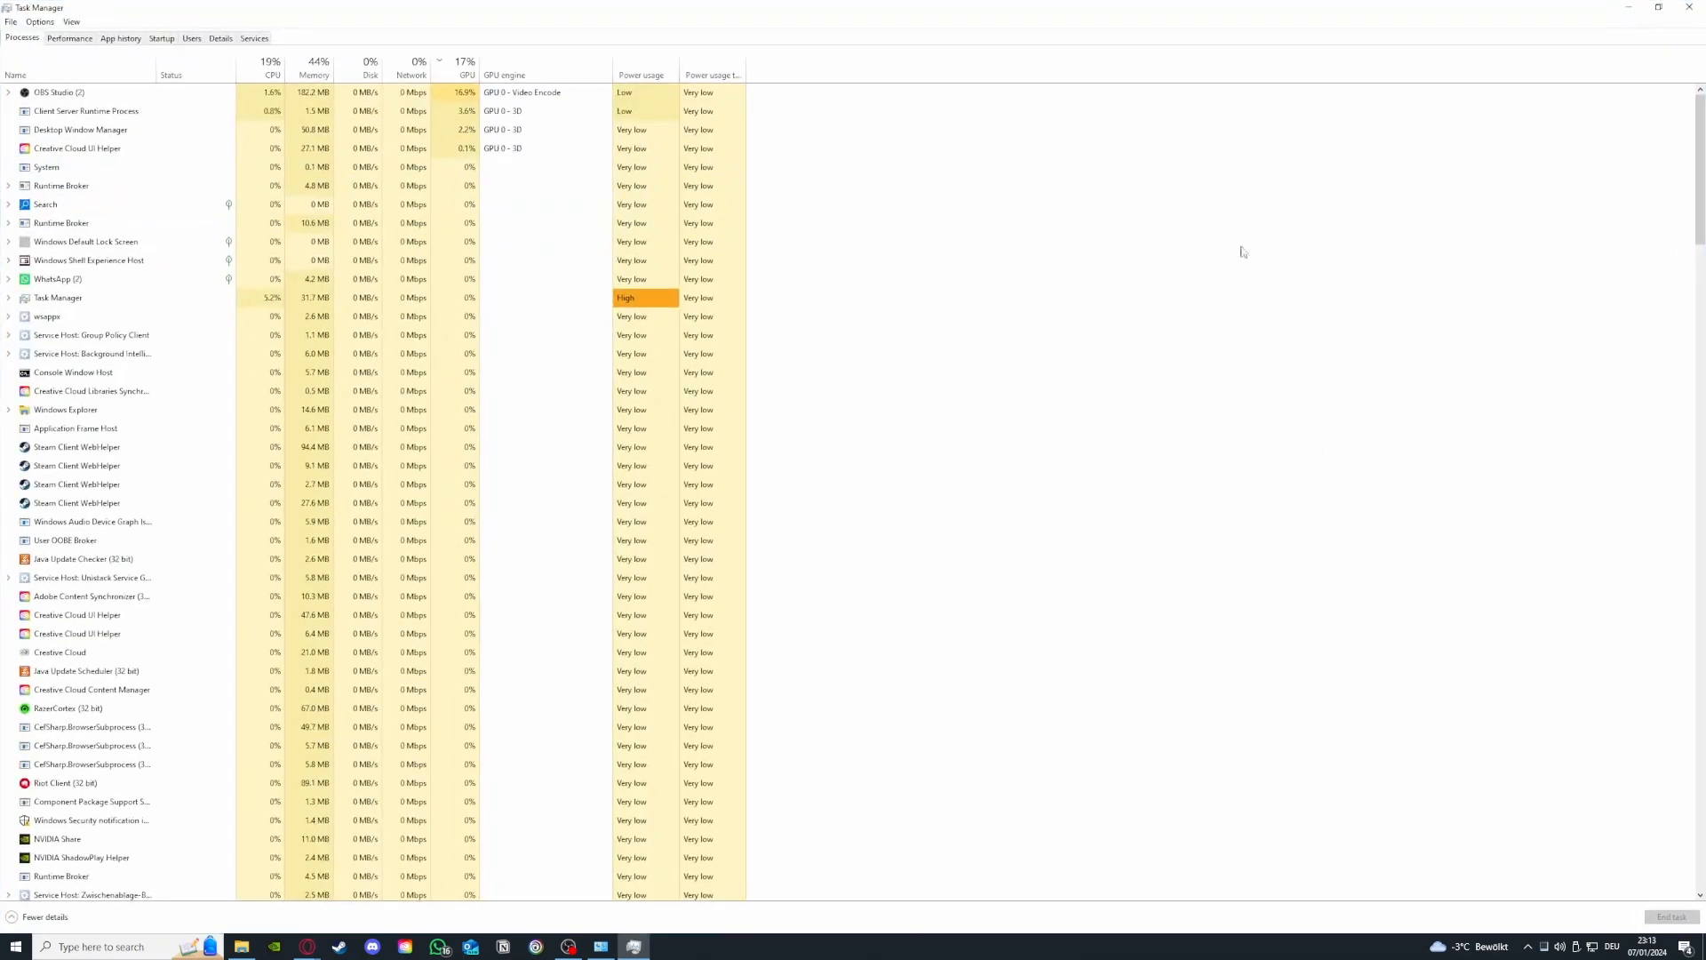
# Step: Look through the running processes and end the first Steam Client WebHelper task in the upper part of the list
pyautogui.scroll(-7, 204, 264)
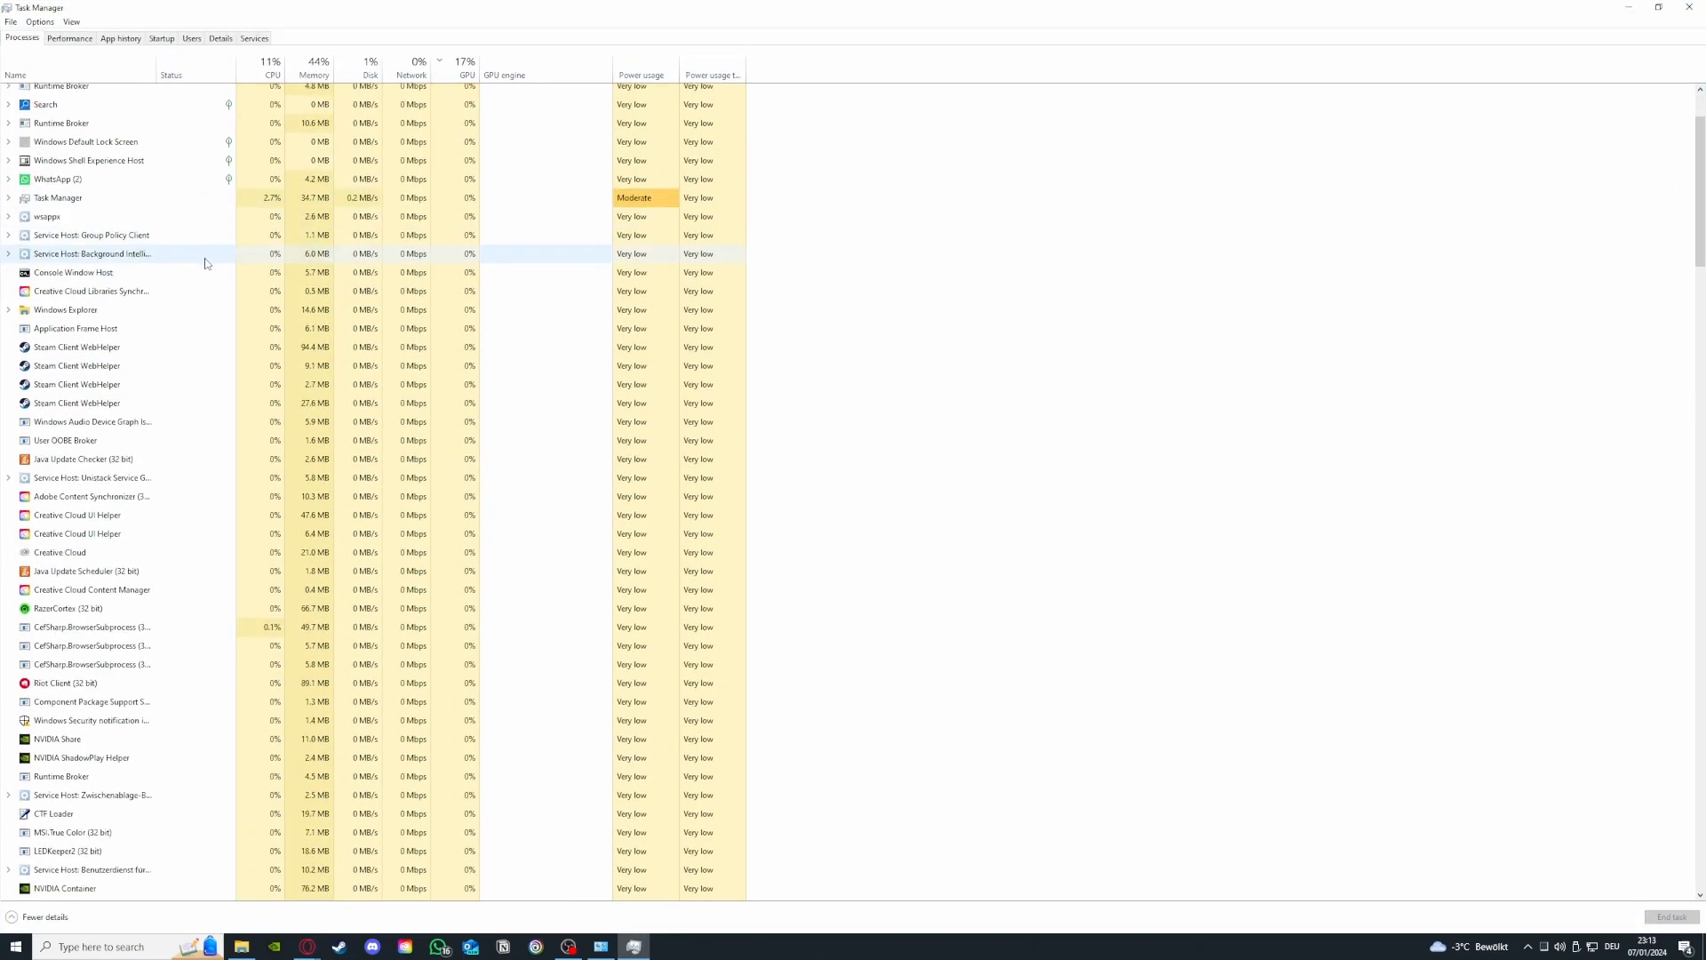
pyautogui.scroll(-12, 205, 263)
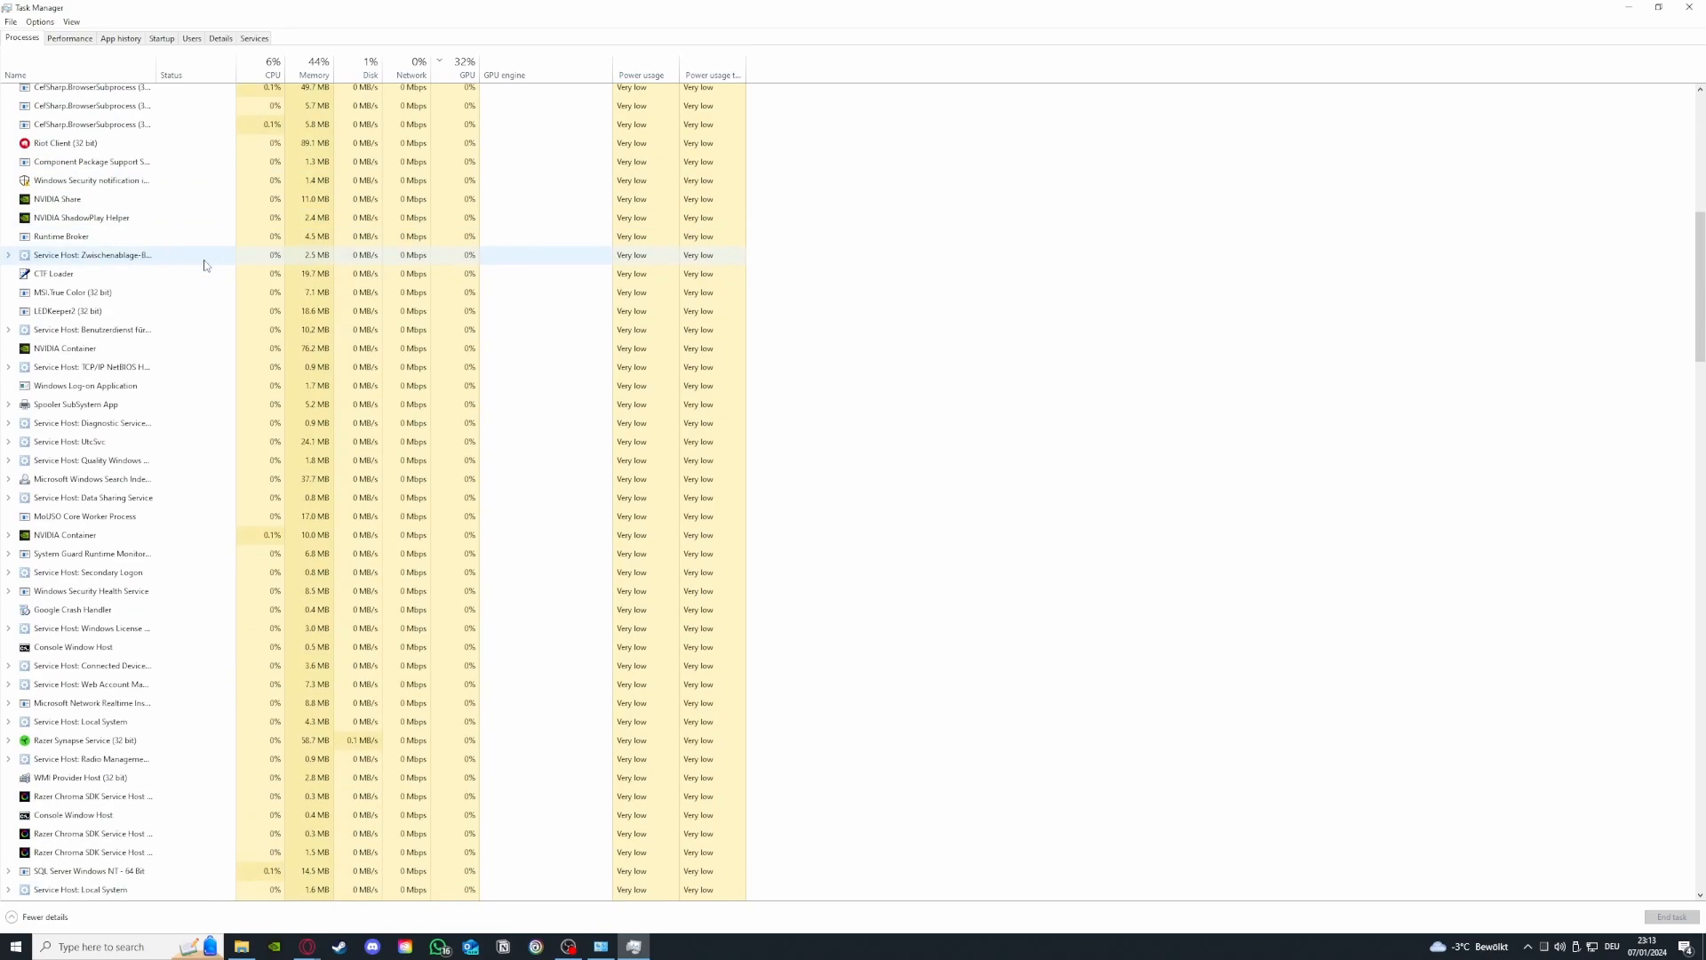
pyautogui.scroll(-11, 204, 266)
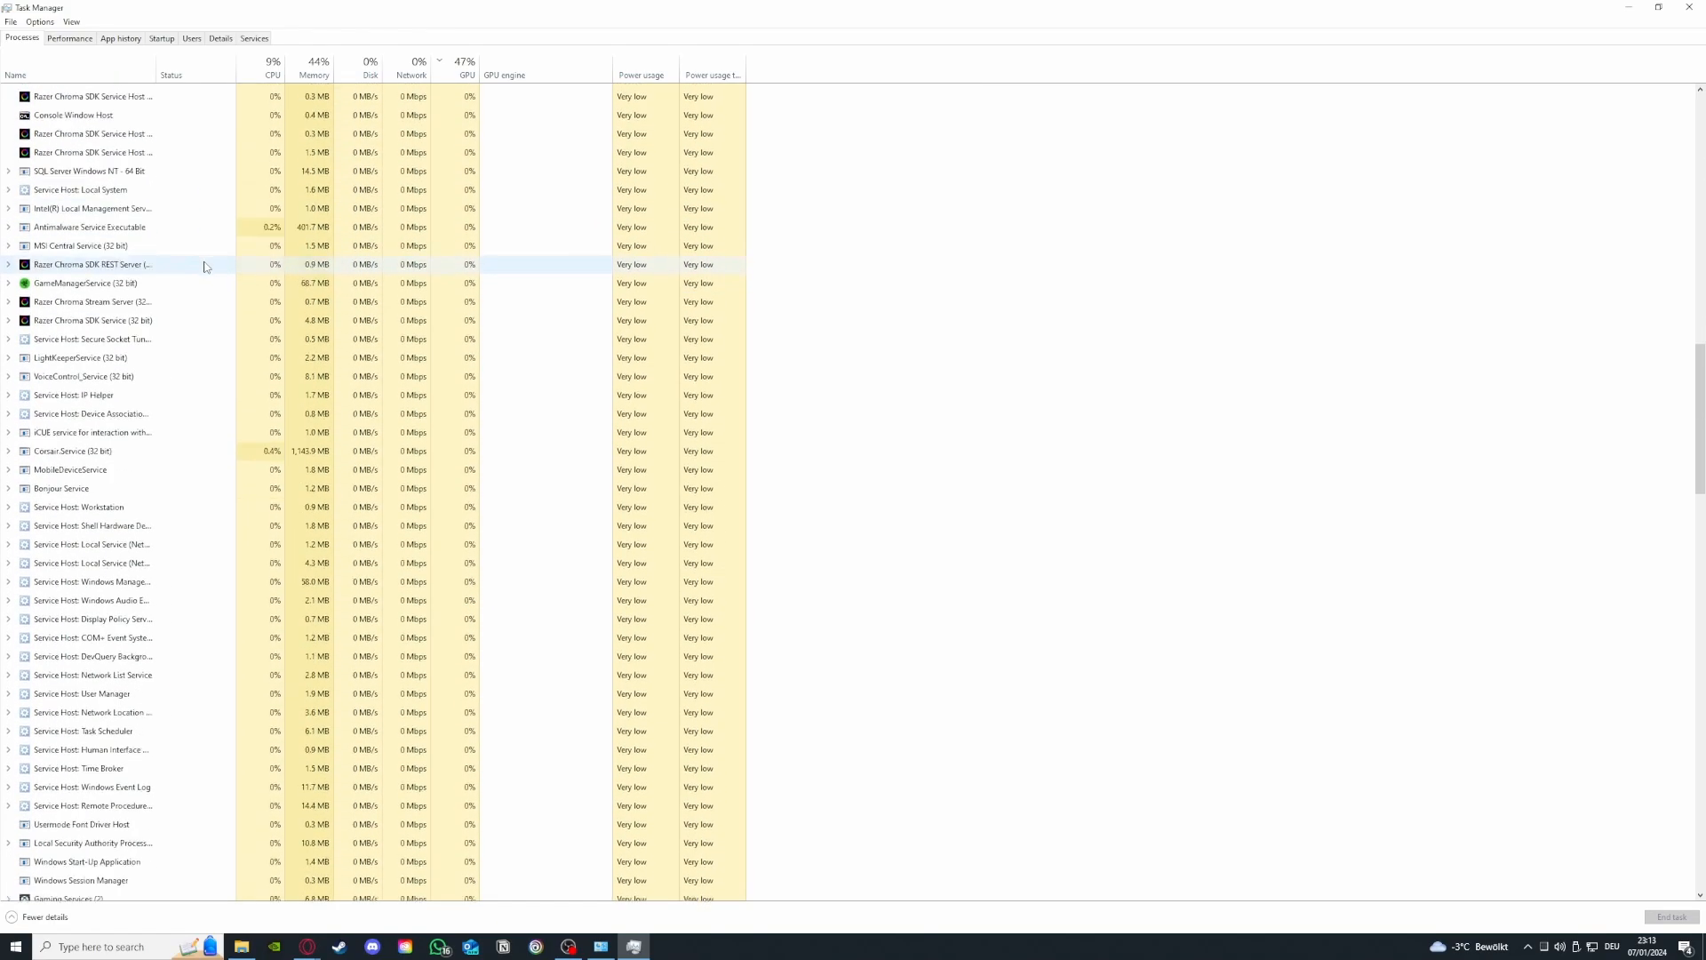
pyautogui.scroll(-4, 213, 282)
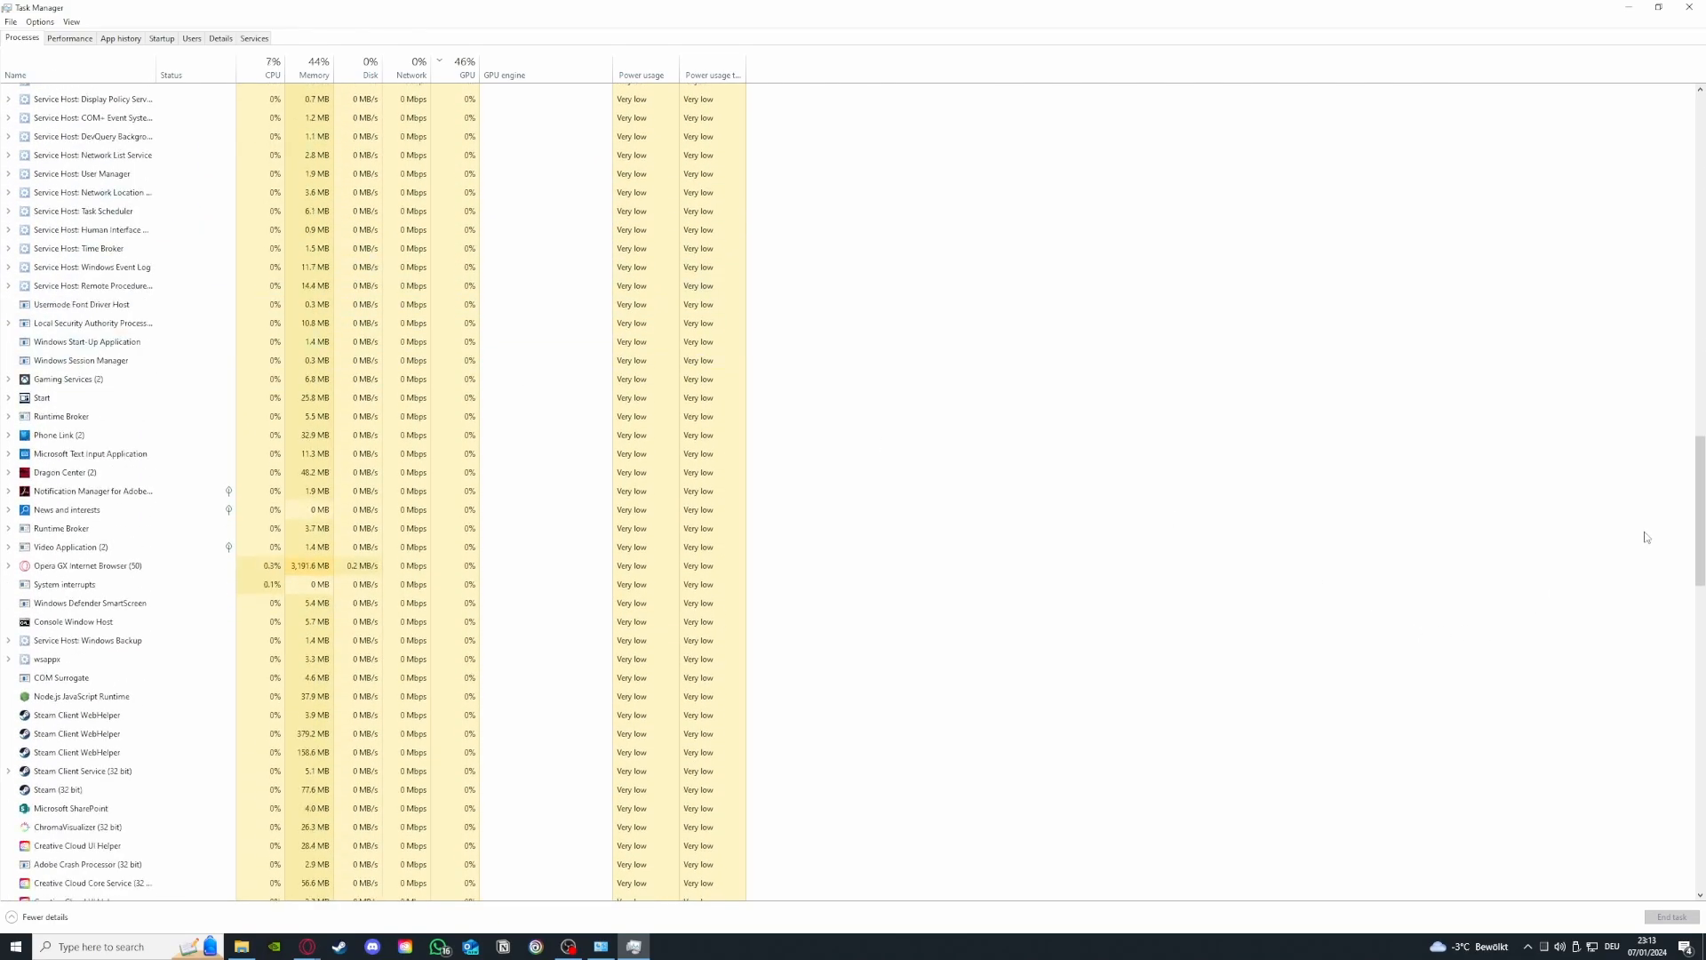
pyautogui.moveTo(1699, 534); pyautogui.dragTo(1699, 178)
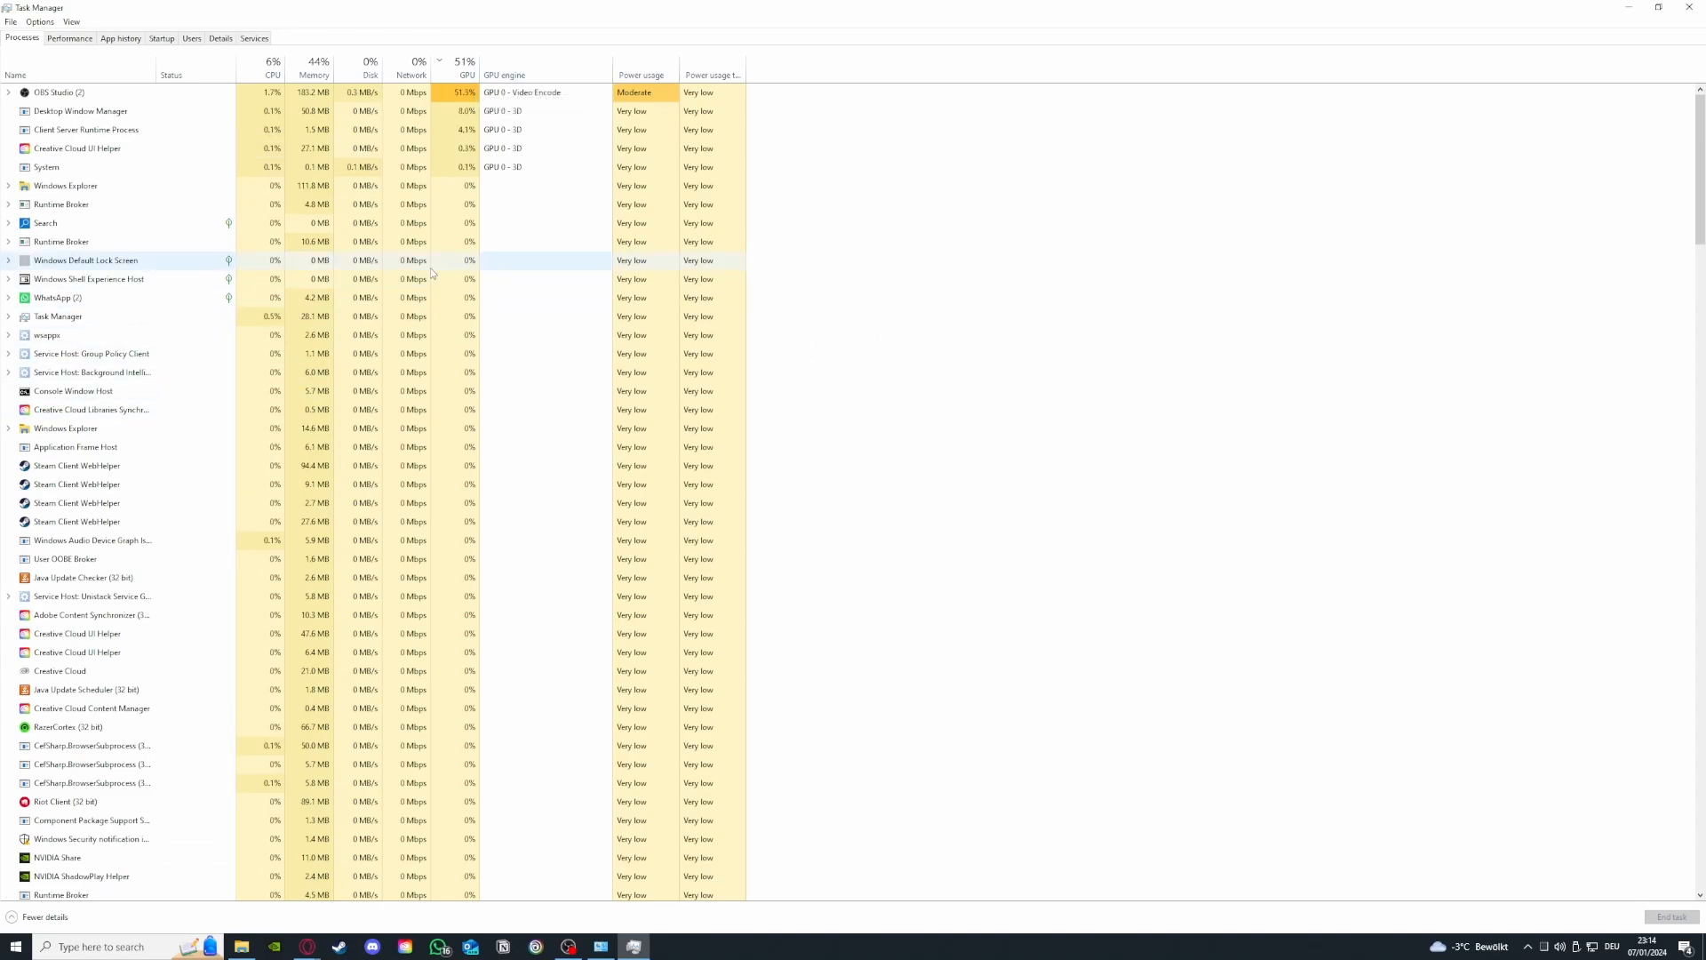
pyautogui.click(201, 466)
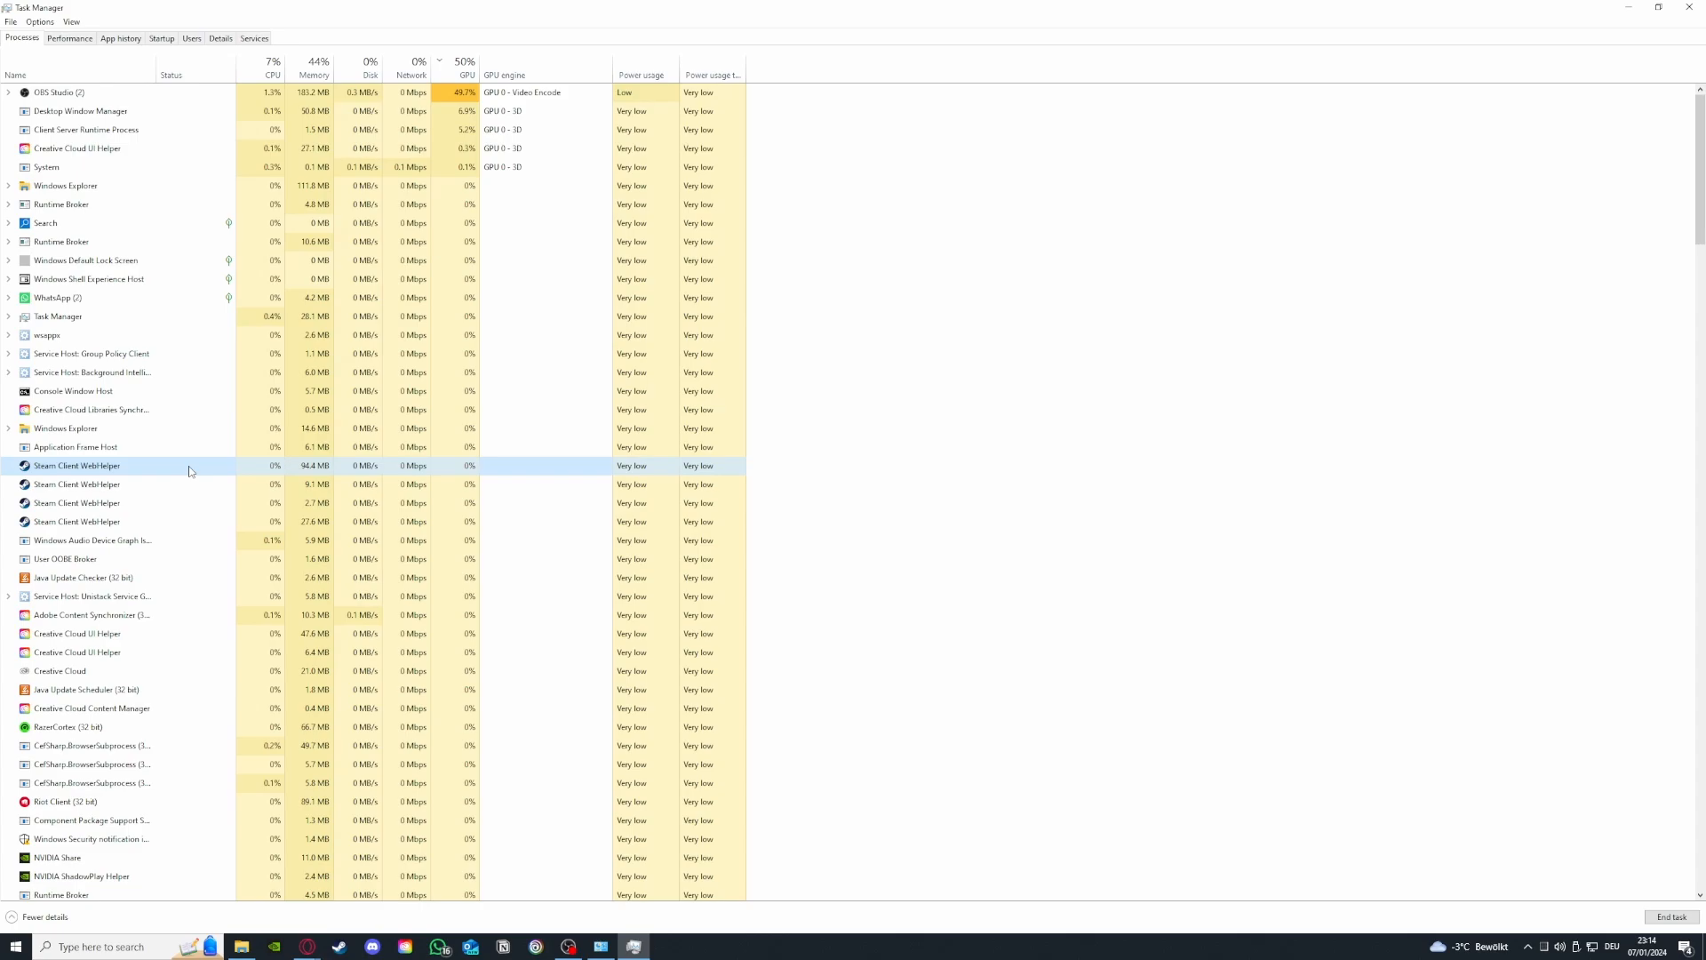
pyautogui.rightClick(190, 471)
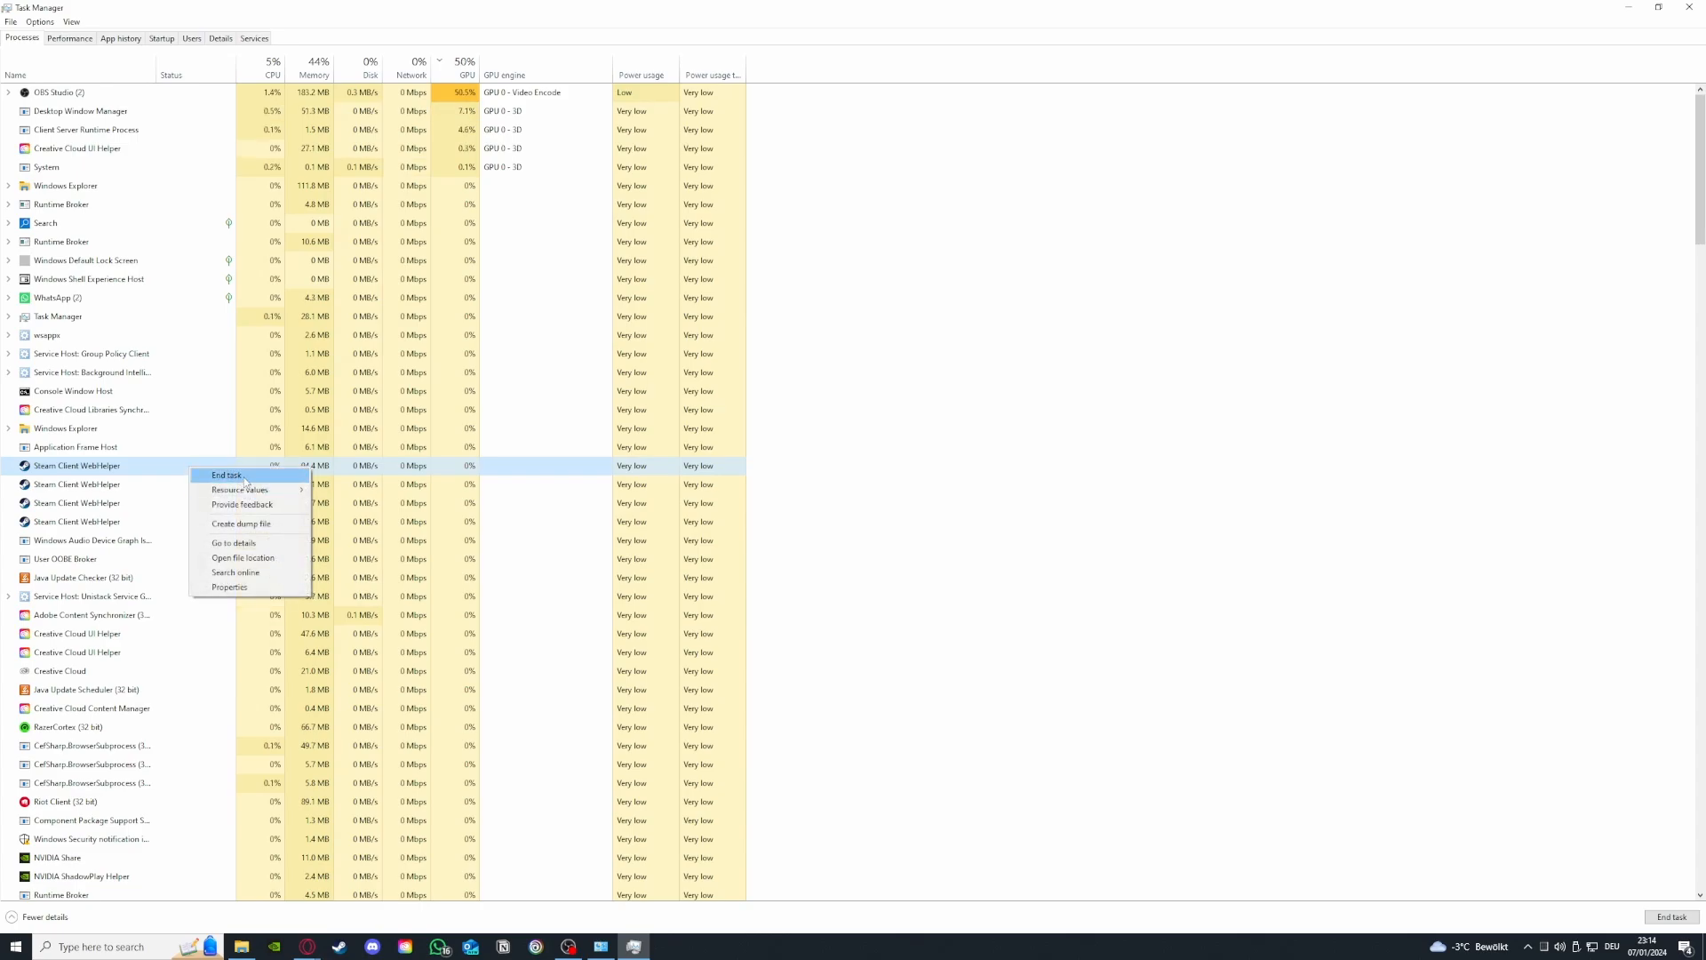
pyautogui.click(228, 475)
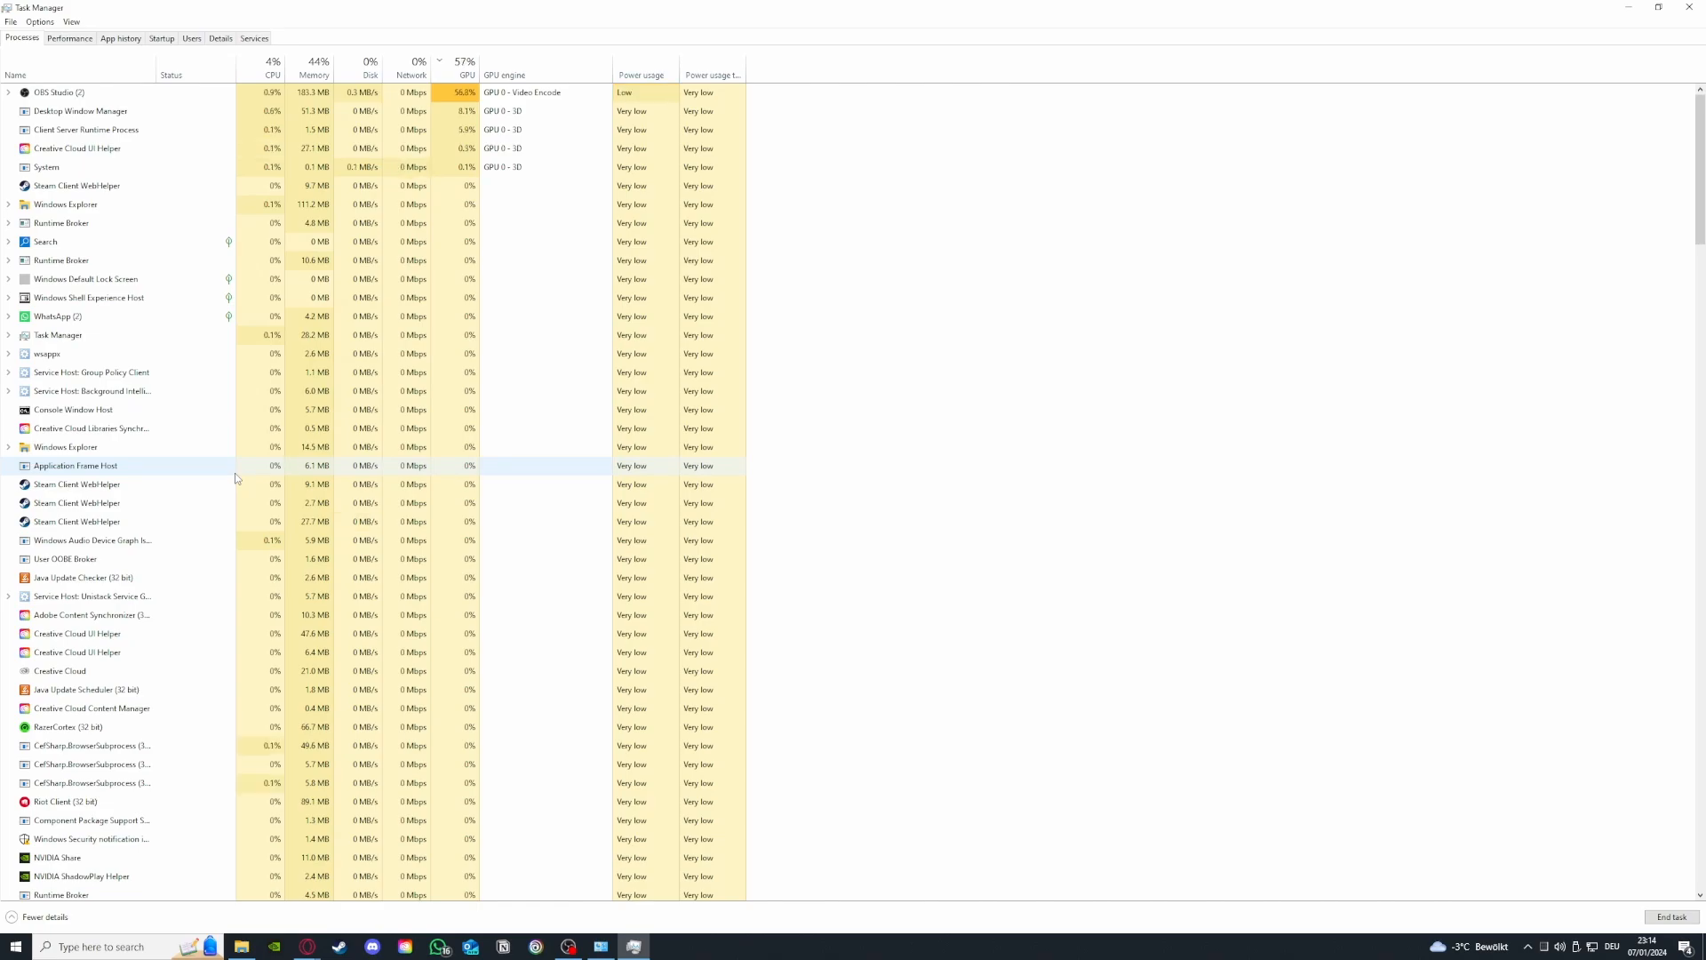
# Step: Examine the CPU and GPU 0 performance graphs and return to the list of processes
pyautogui.click(93, 41)
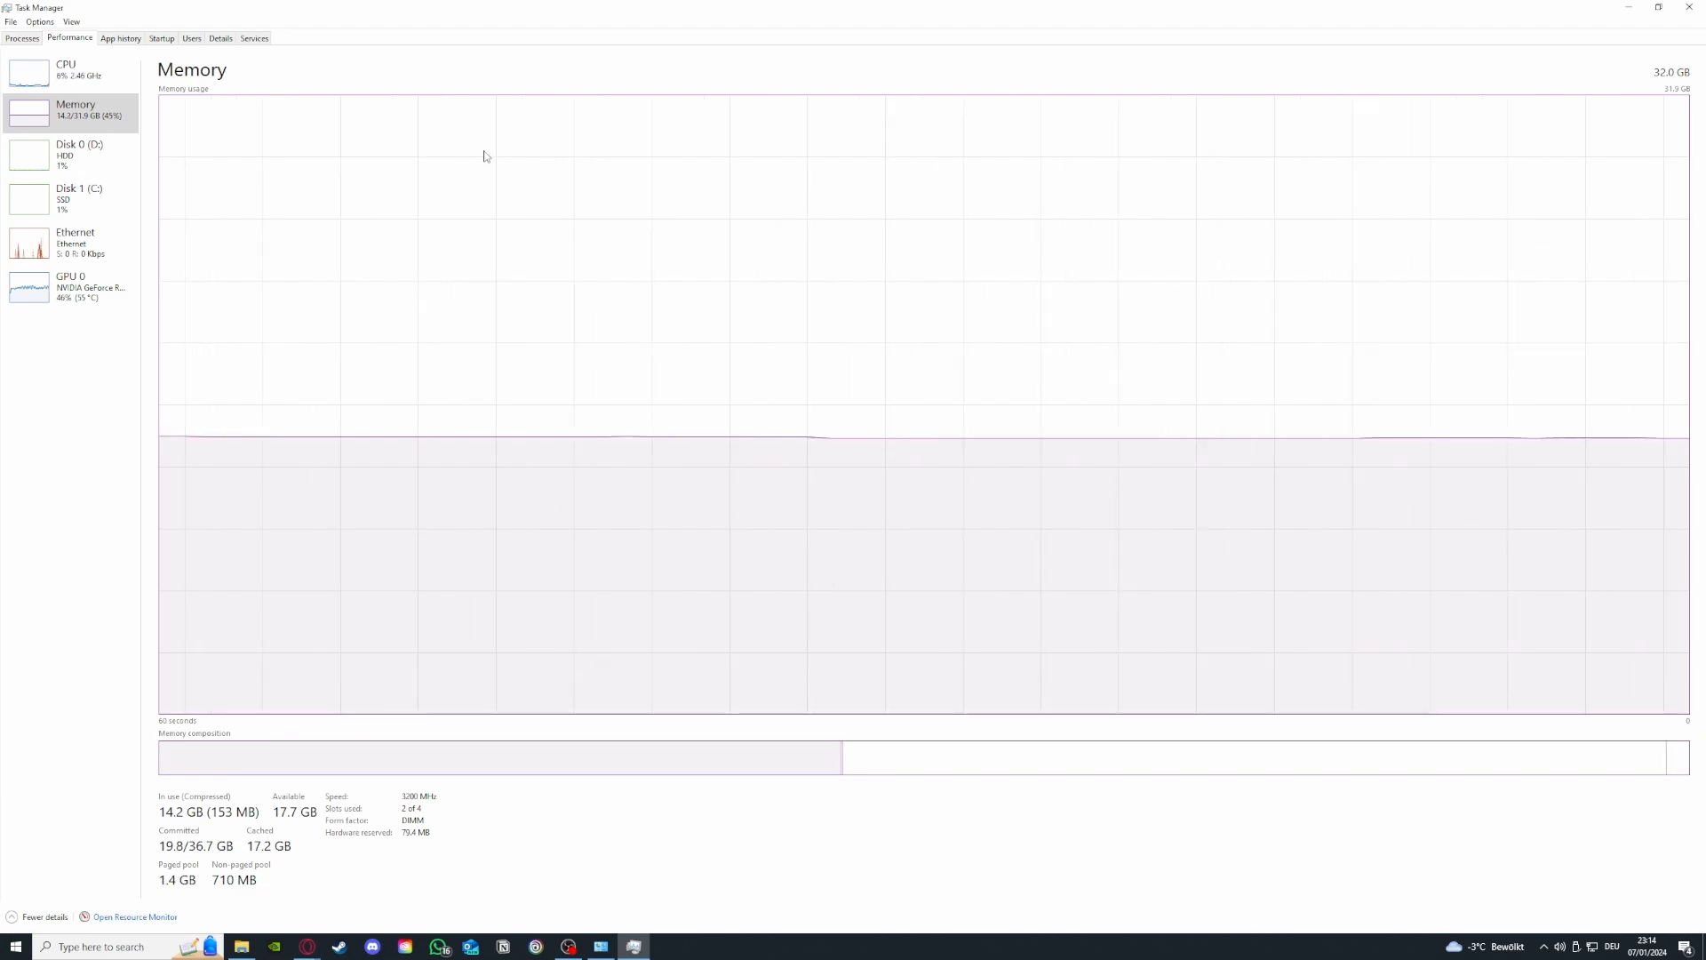
pyautogui.click(67, 71)
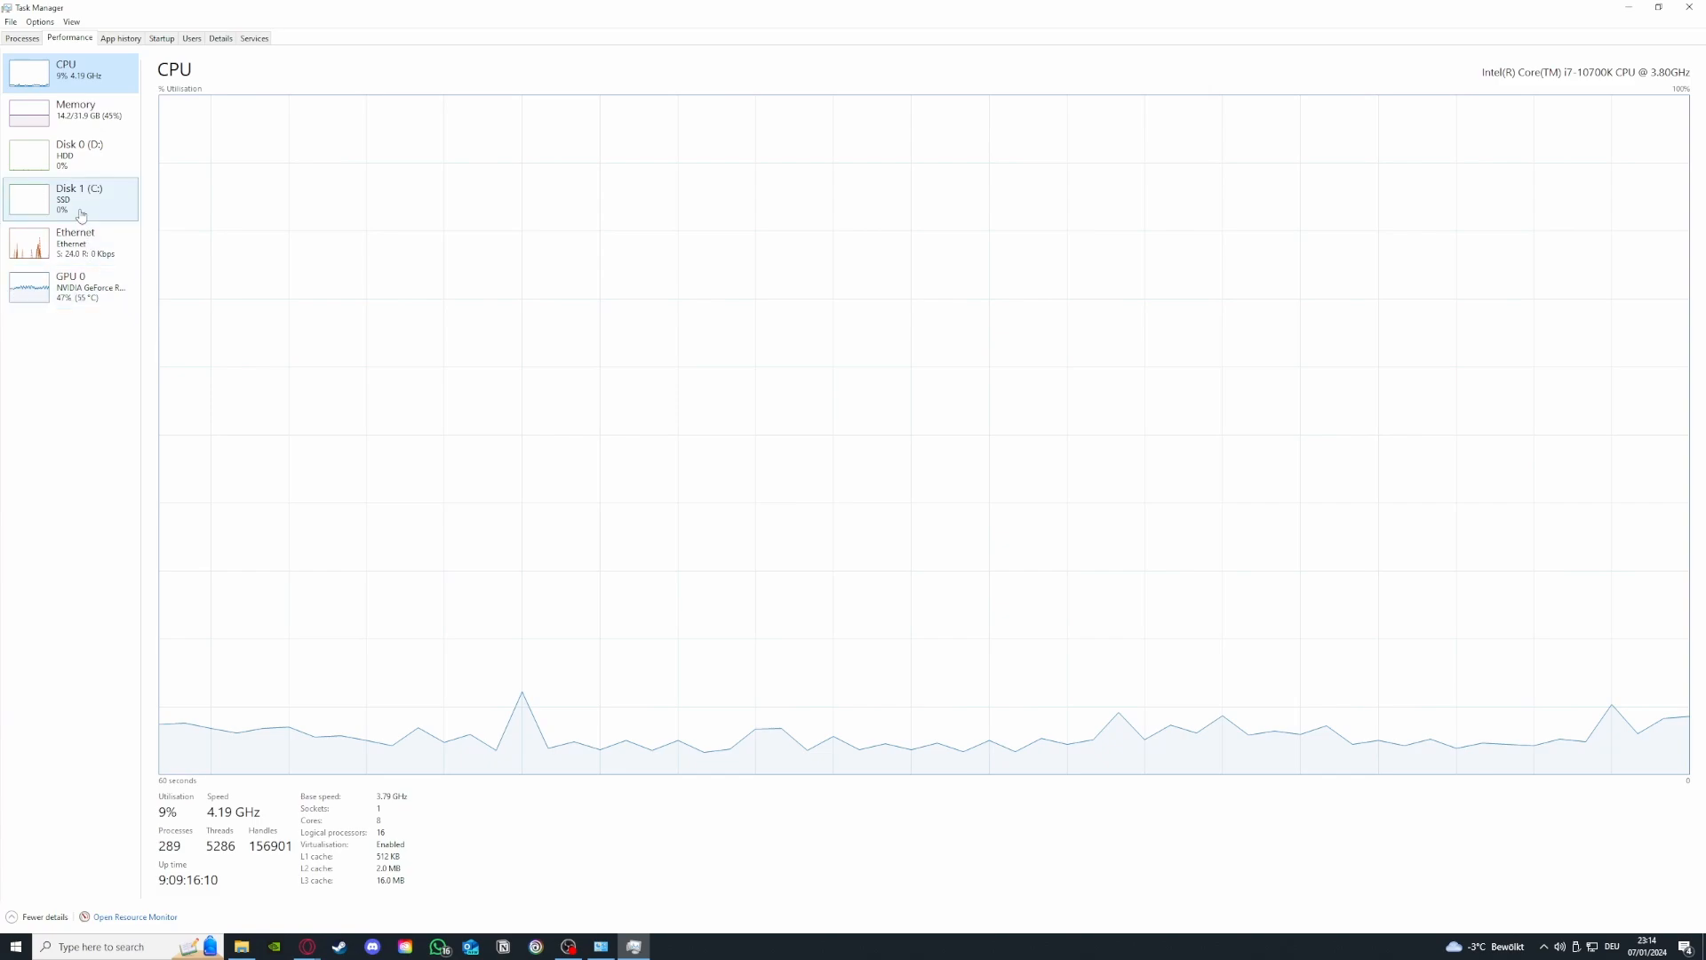
pyautogui.click(76, 286)
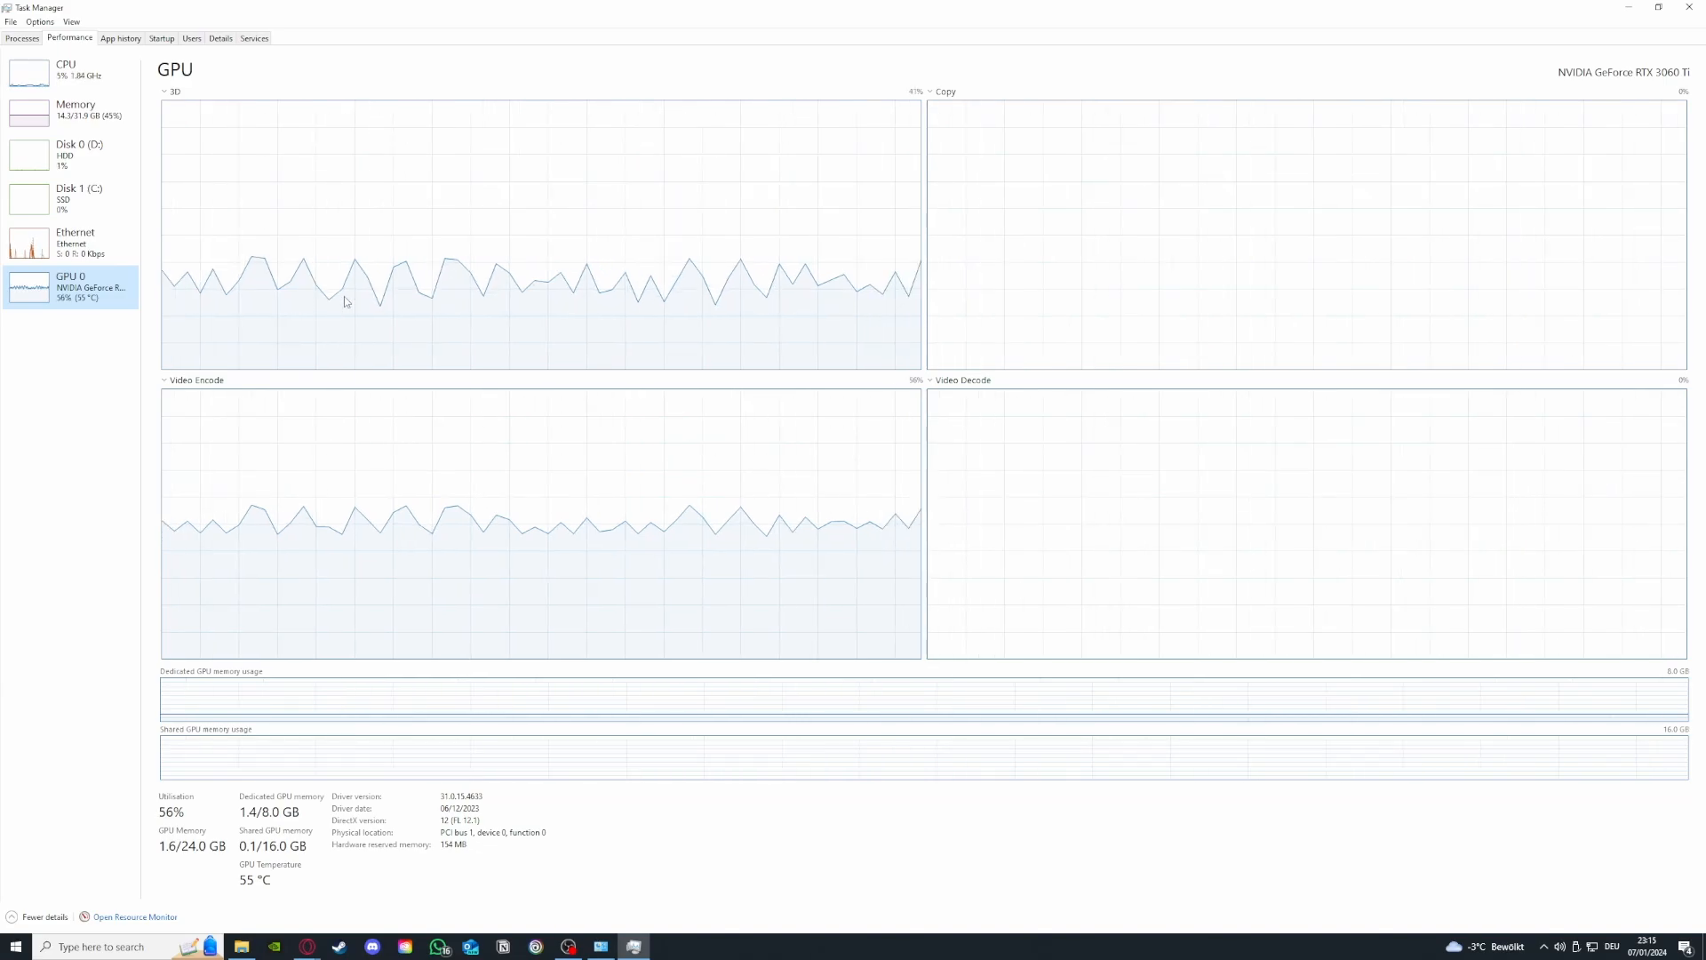
pyautogui.click(16, 37)
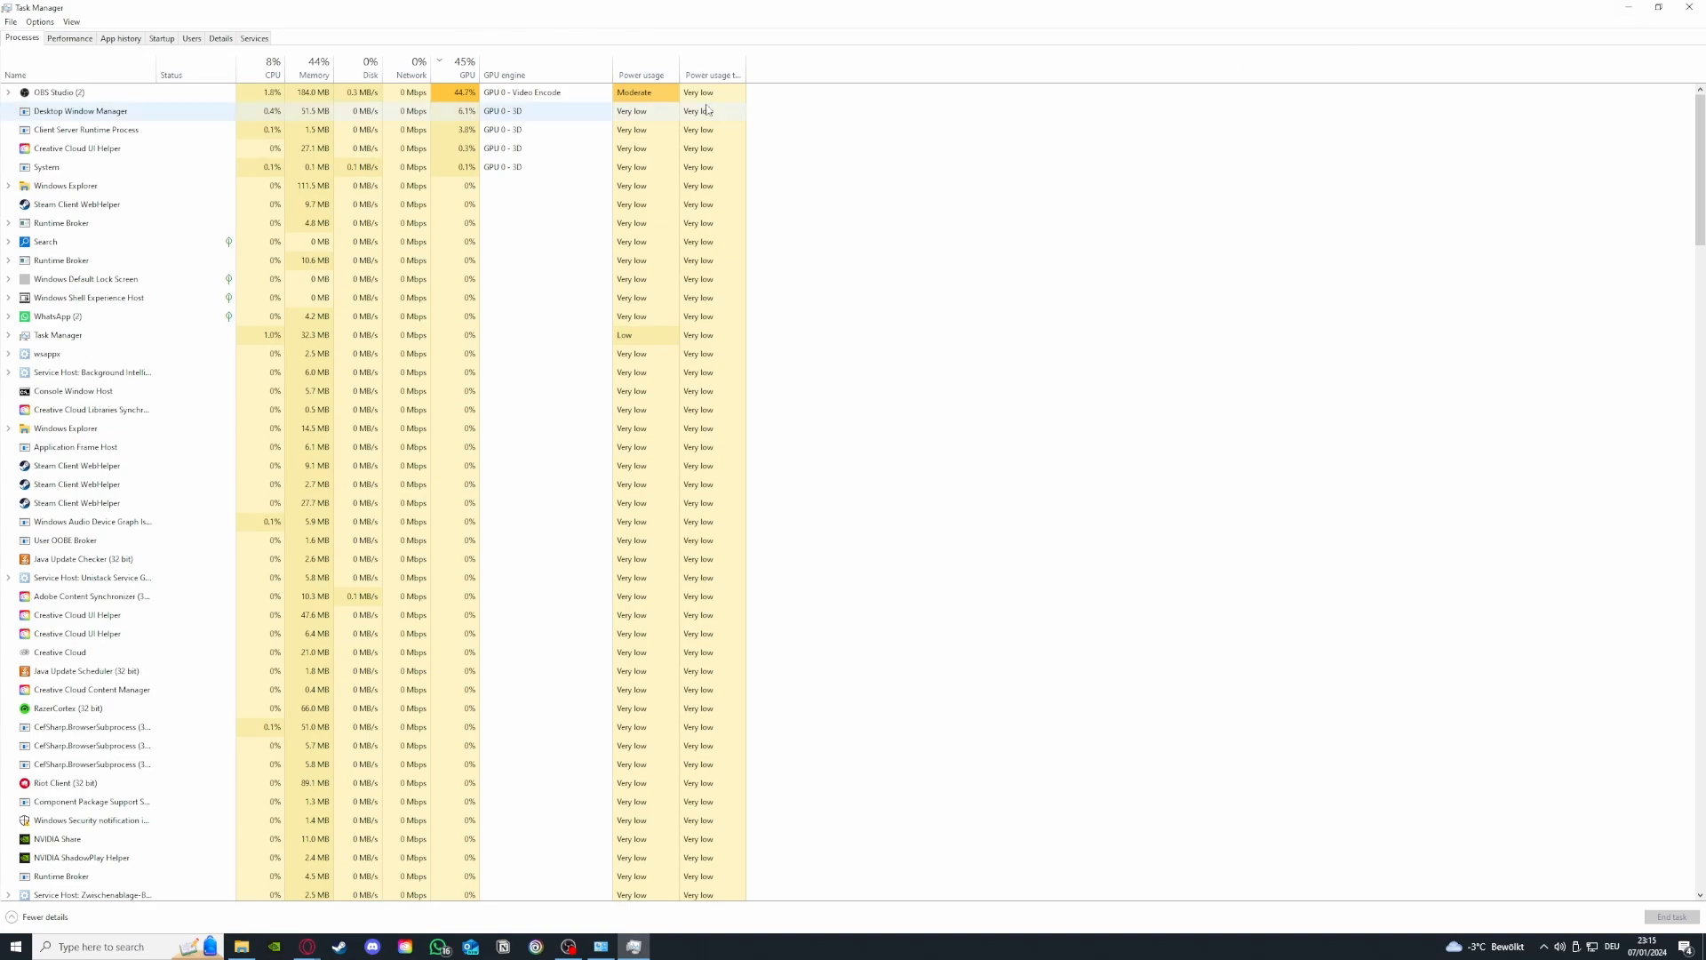
# Step: Review the startup programs, checking the enable and disable options for Parsec and iCUE, and close Task Manager
pyautogui.click(121, 38)
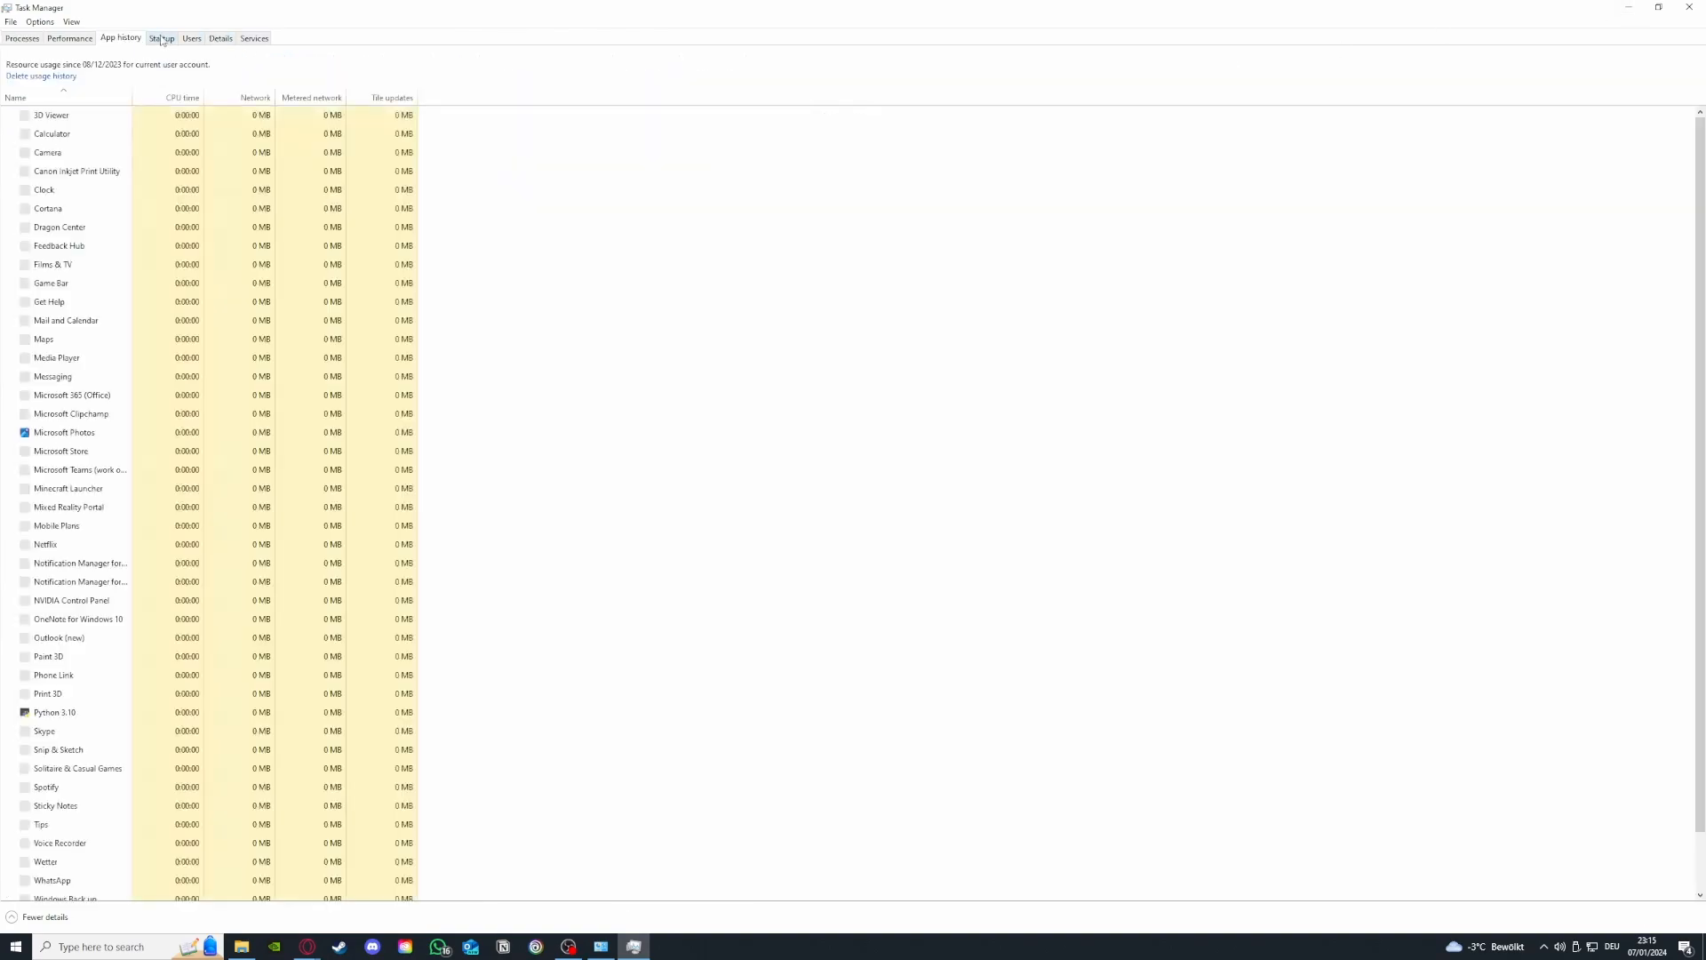
pyautogui.click(161, 38)
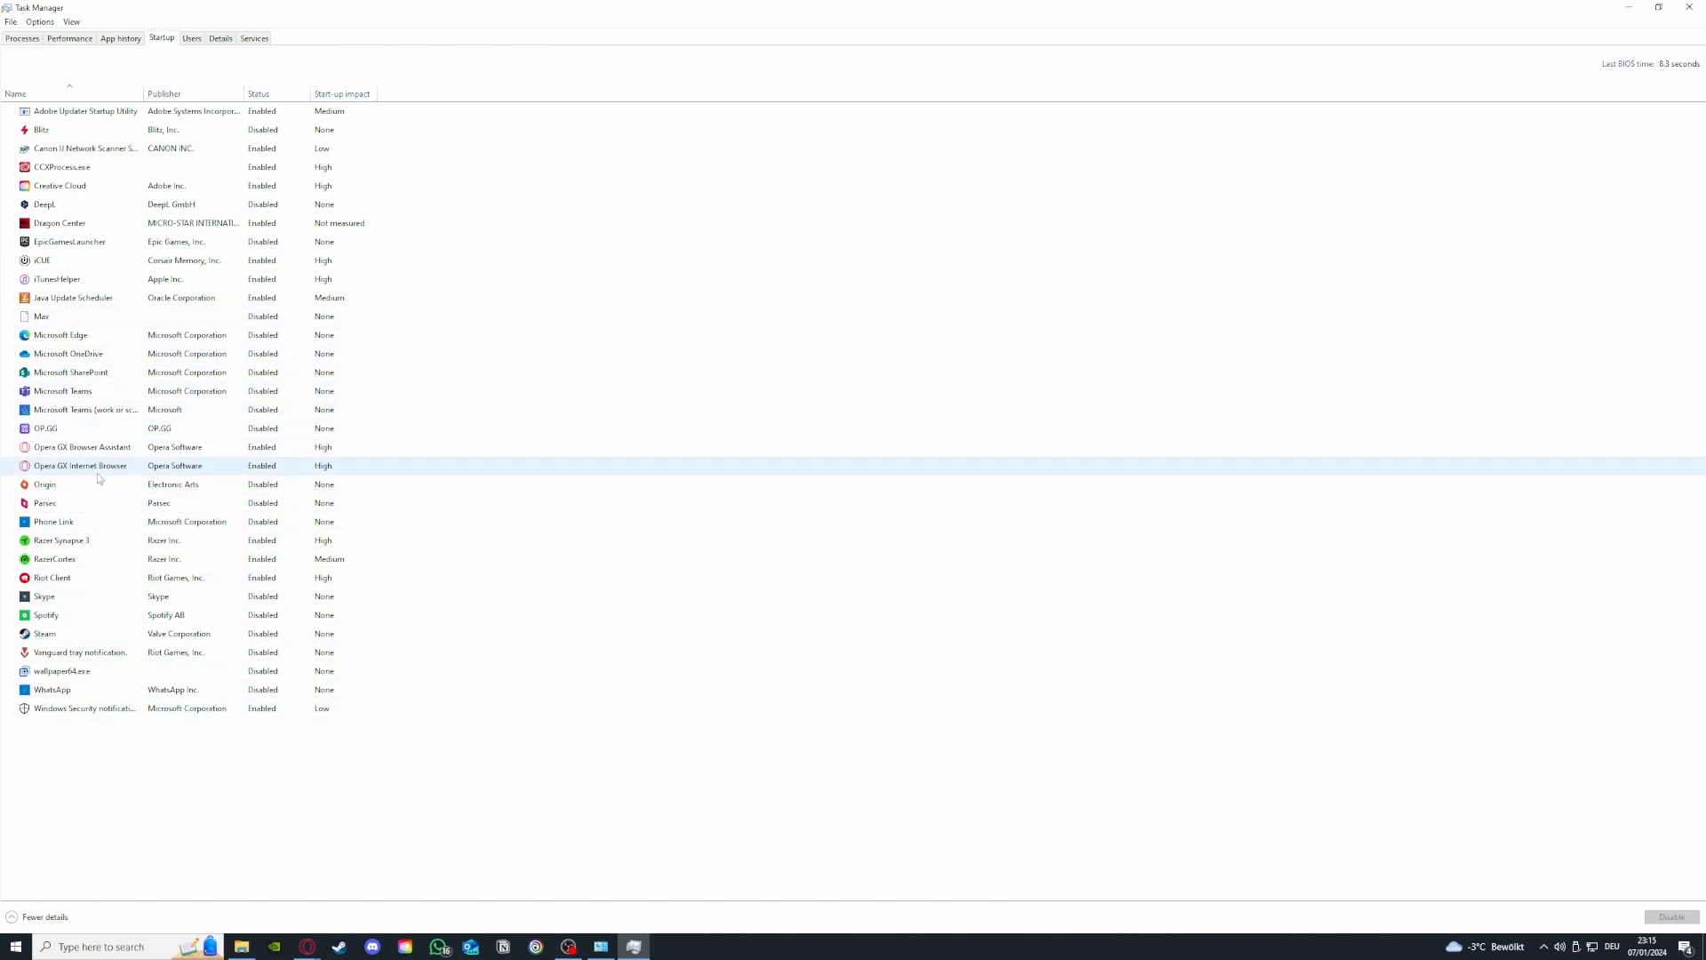
pyautogui.click(93, 504)
pyautogui.rightClick(111, 504)
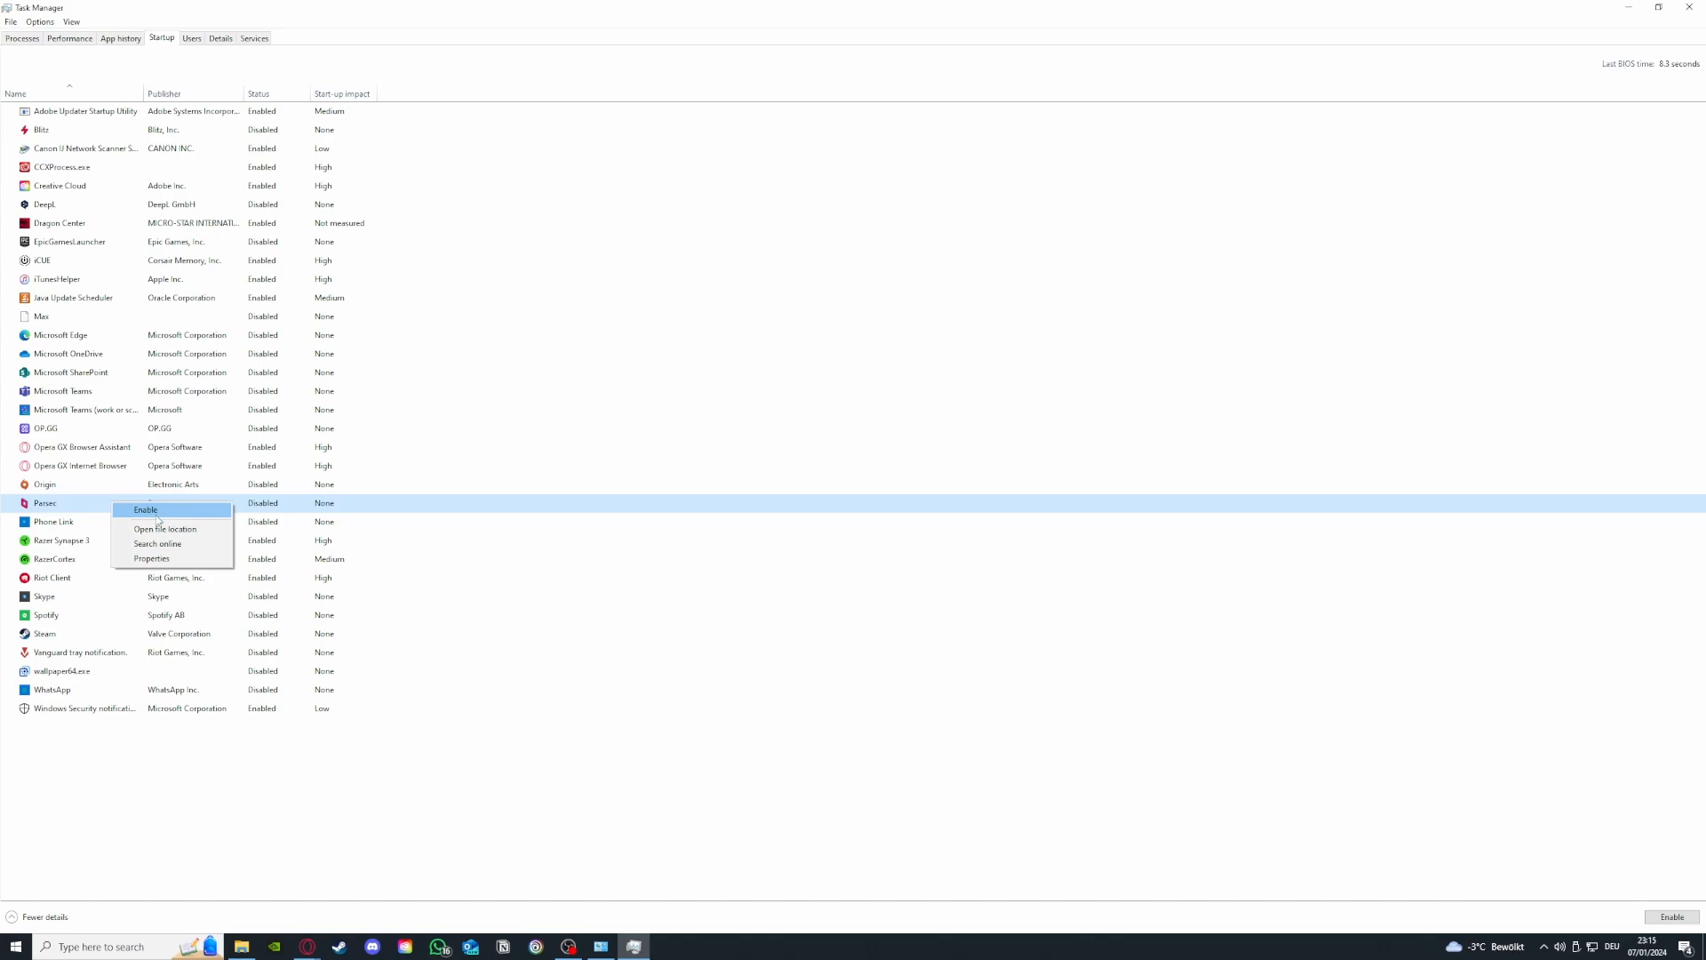
pyautogui.click(163, 263)
pyautogui.rightClick(100, 265)
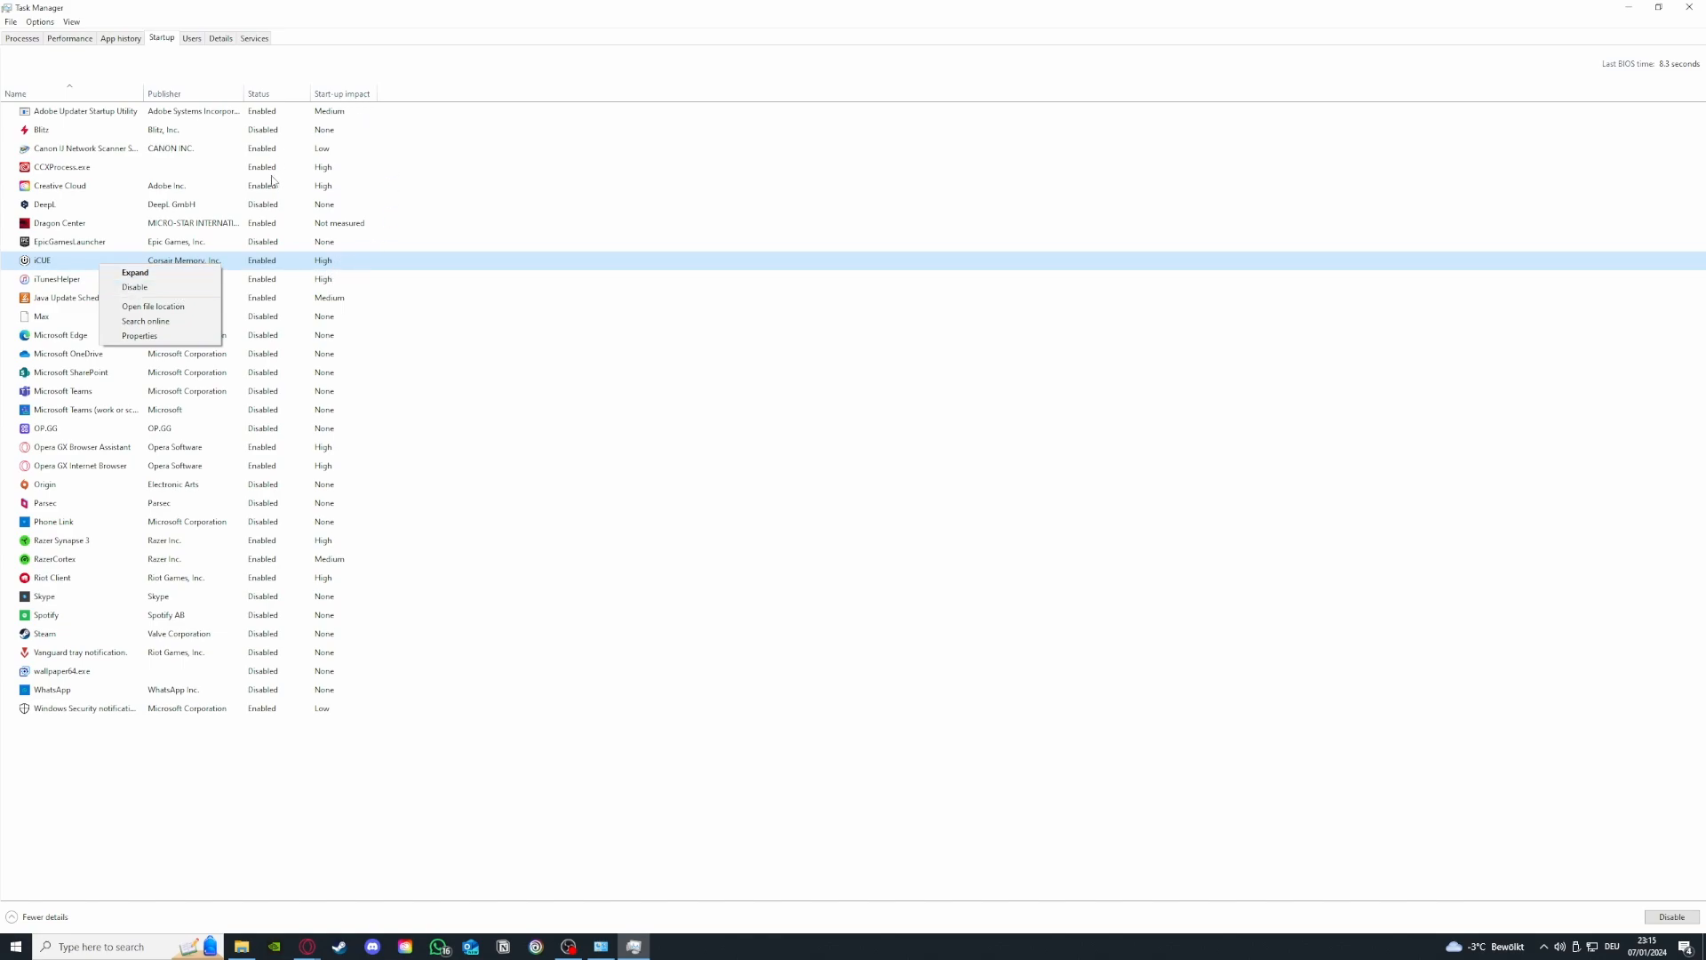
pyautogui.click(181, 289)
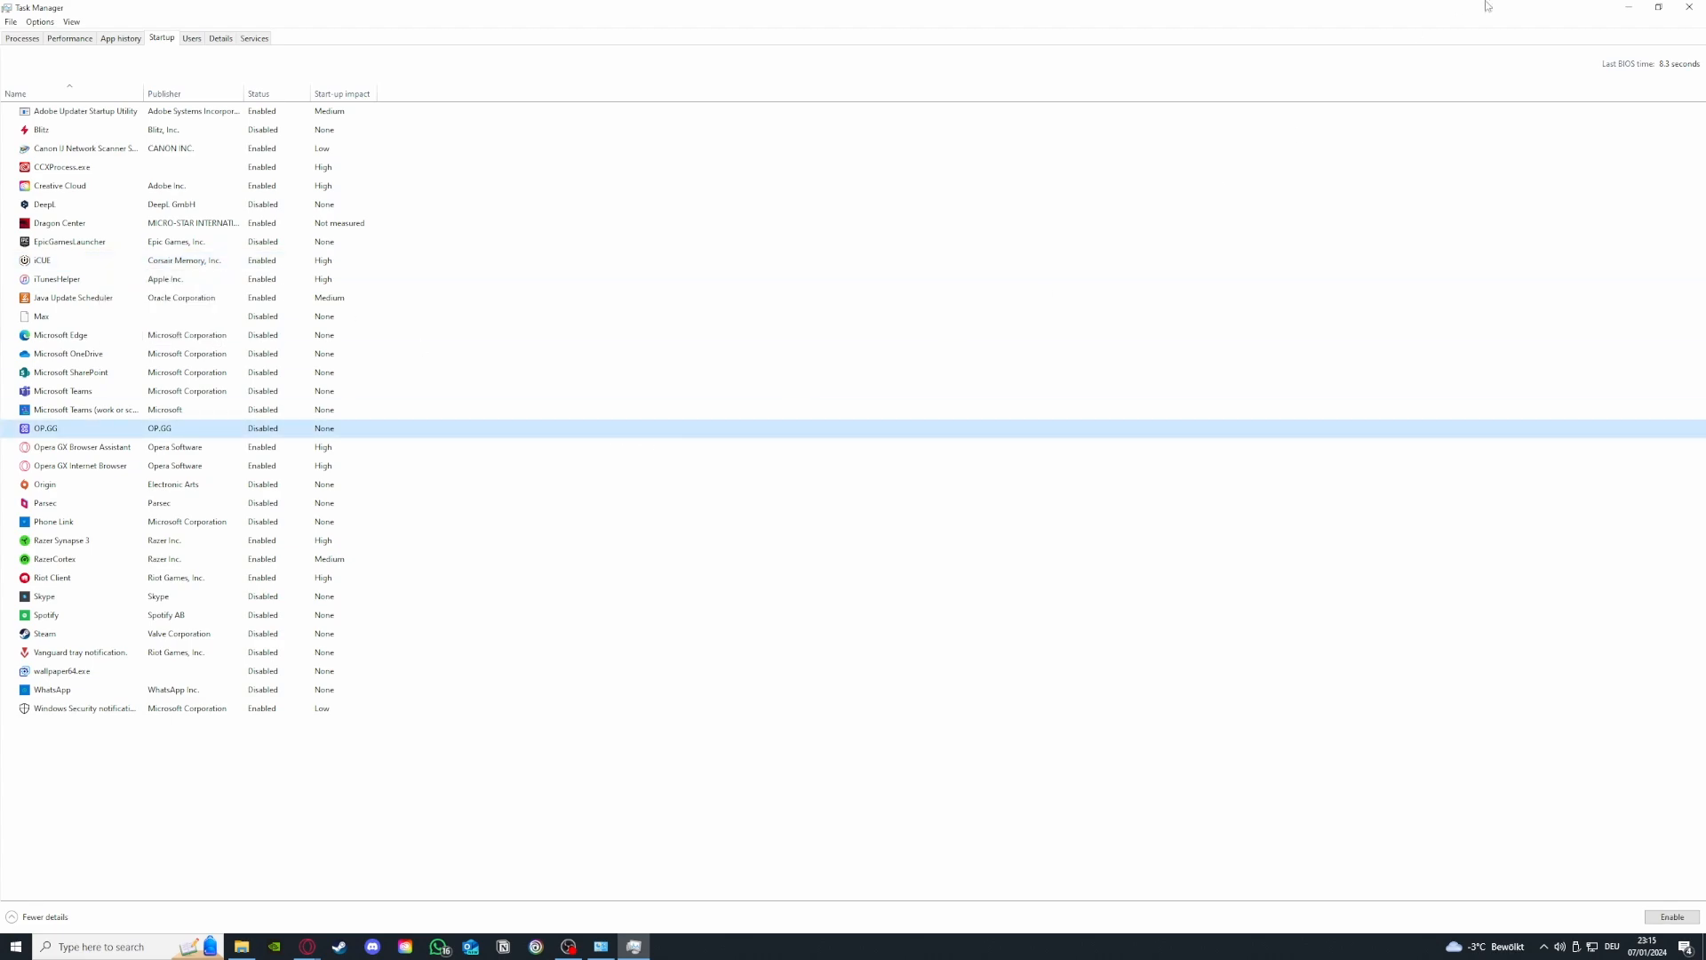
pyautogui.click(1689, 7)
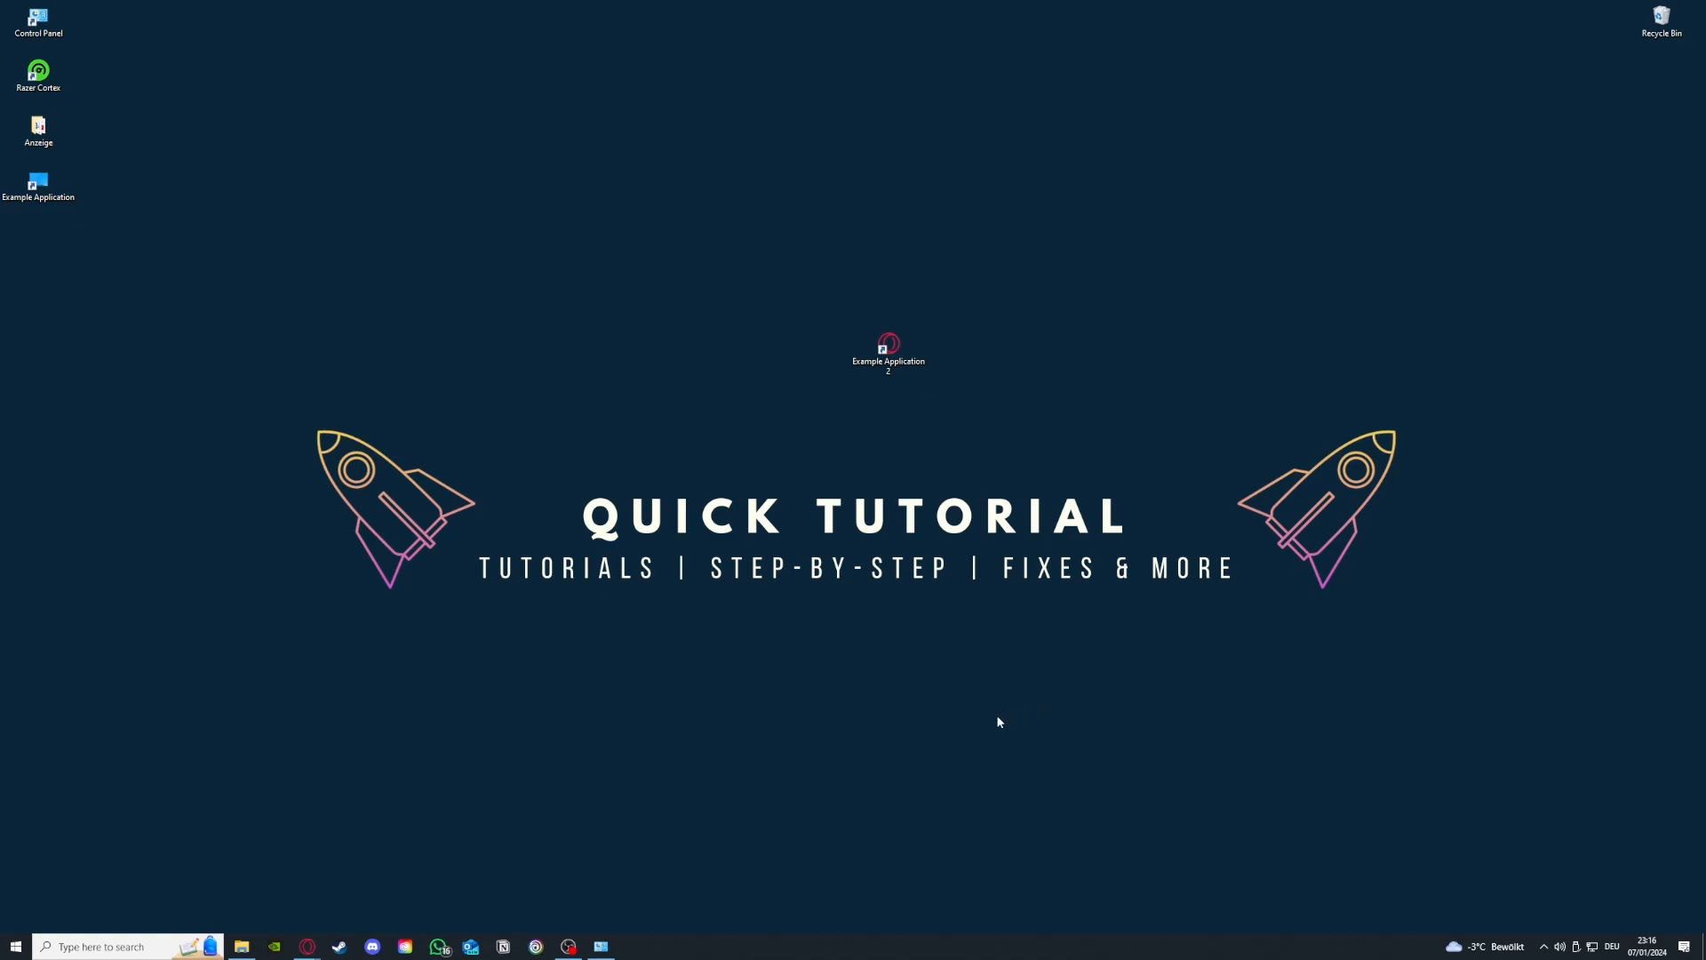
# Step: Examine the Steam Client WebHelper processes in a reopened, enlarged Task Manager window, and close it
pyautogui.rightClick(776, 956)
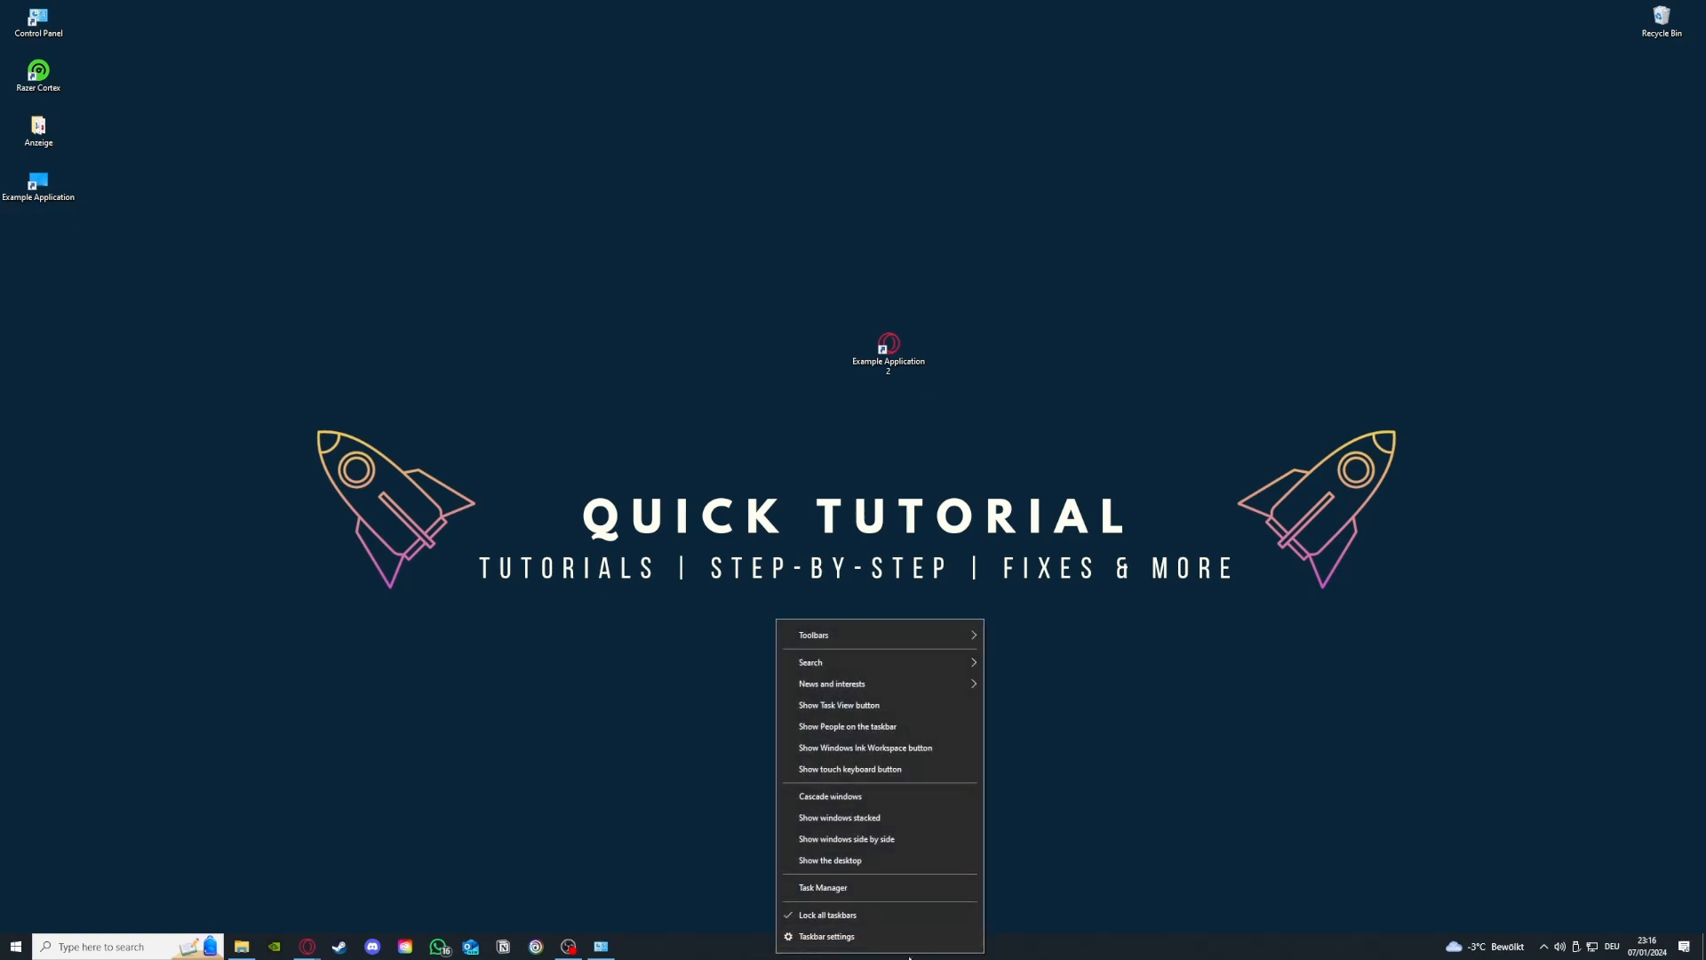
pyautogui.click(833, 889)
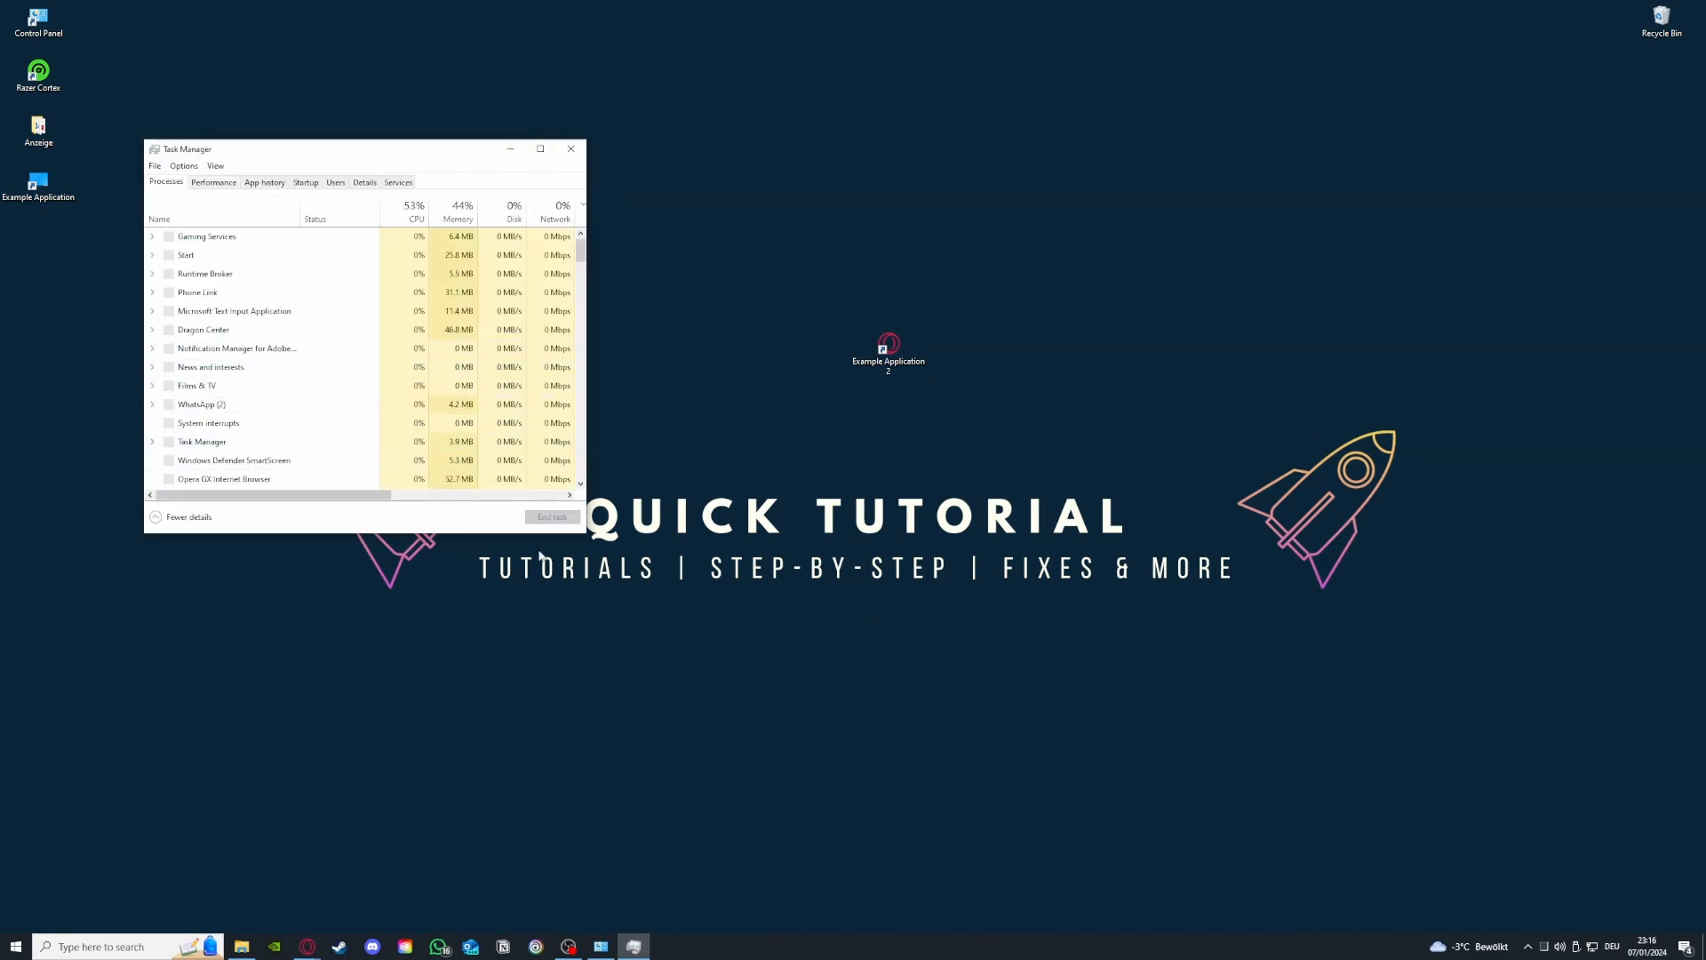
pyautogui.moveTo(579, 534); pyautogui.dragTo(1109, 759)
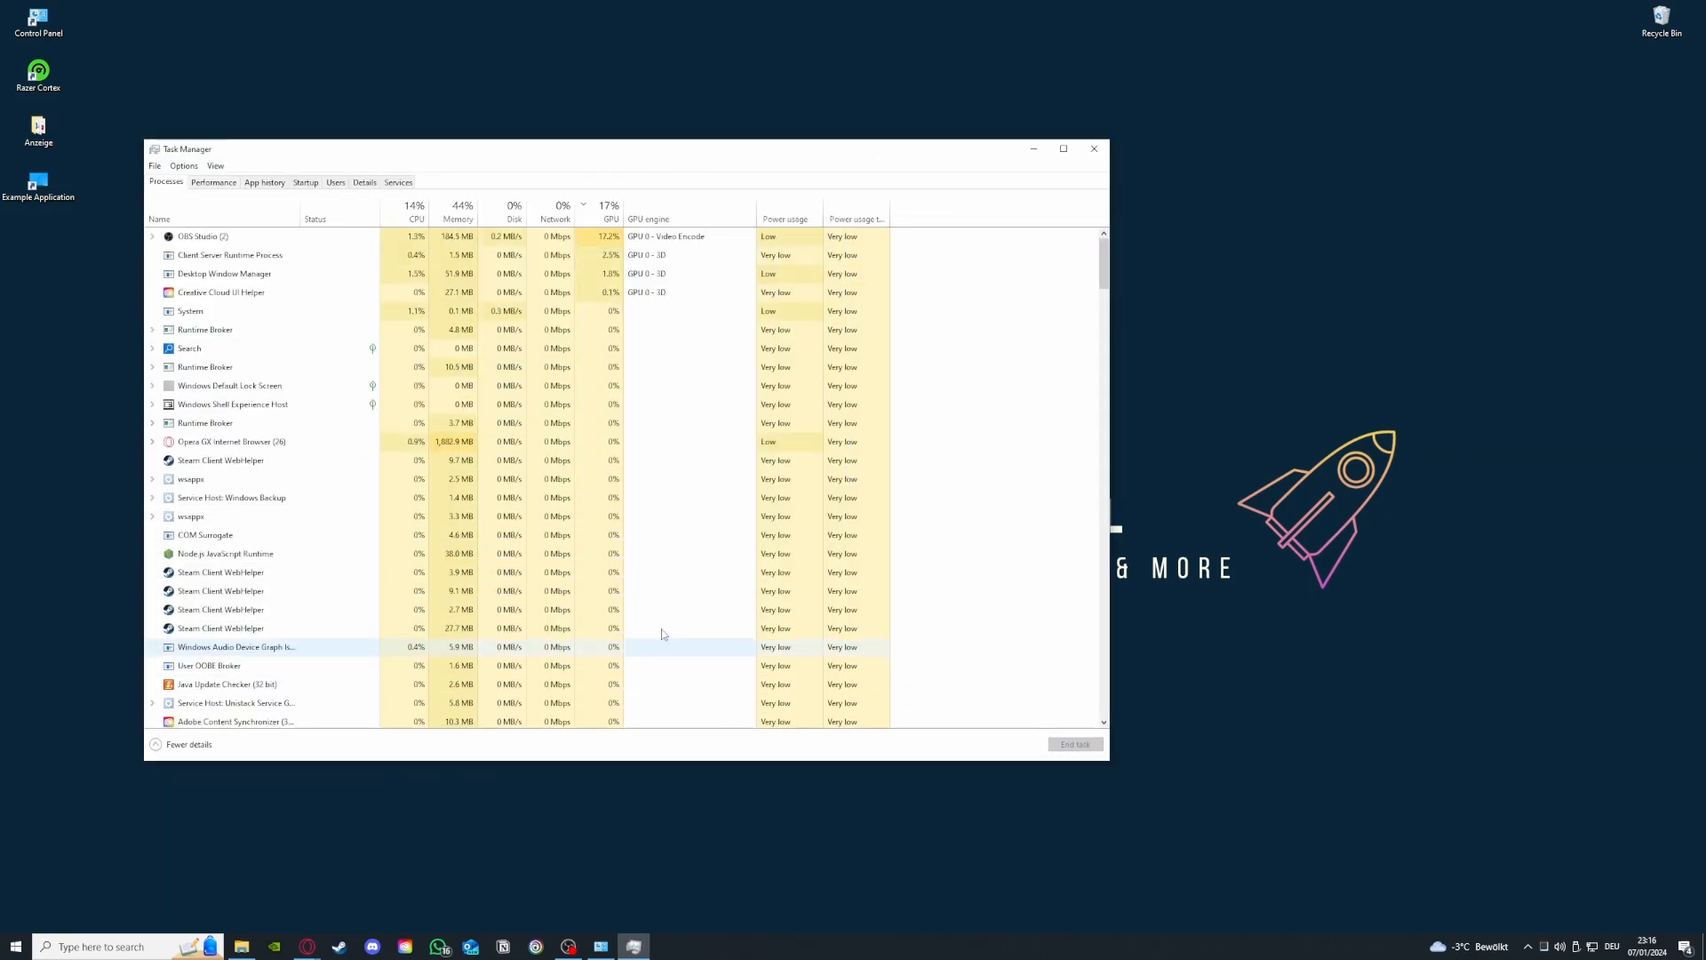
pyautogui.click(312, 461)
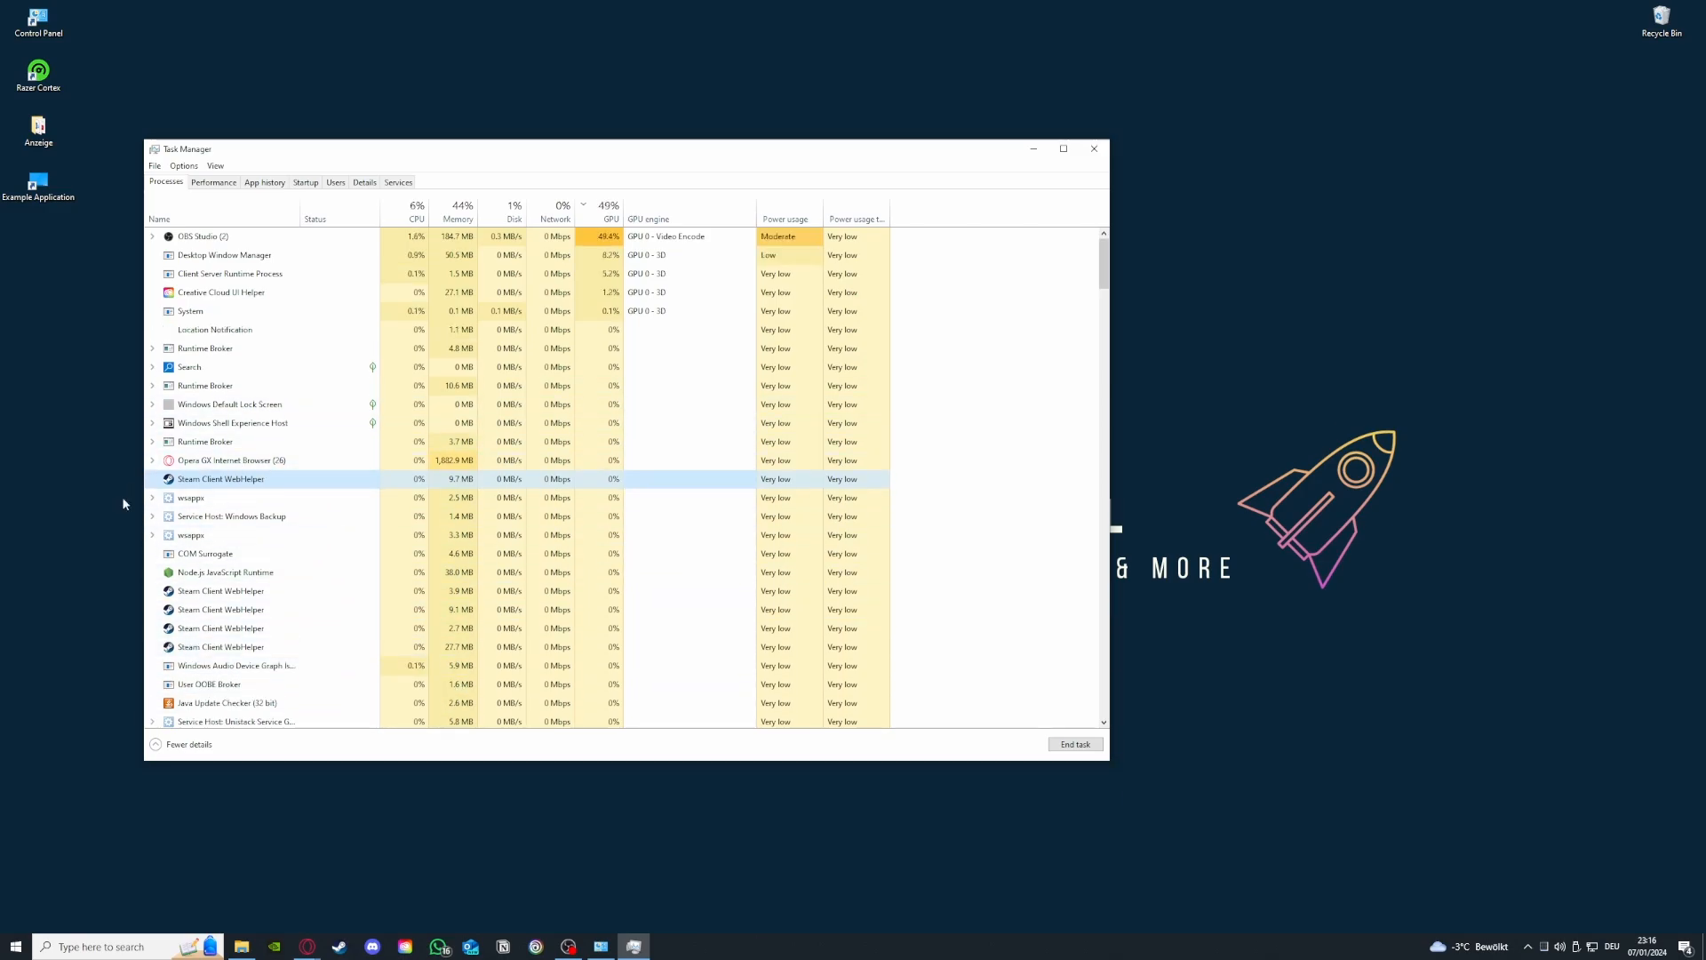
pyautogui.scroll(-3, 187, 587)
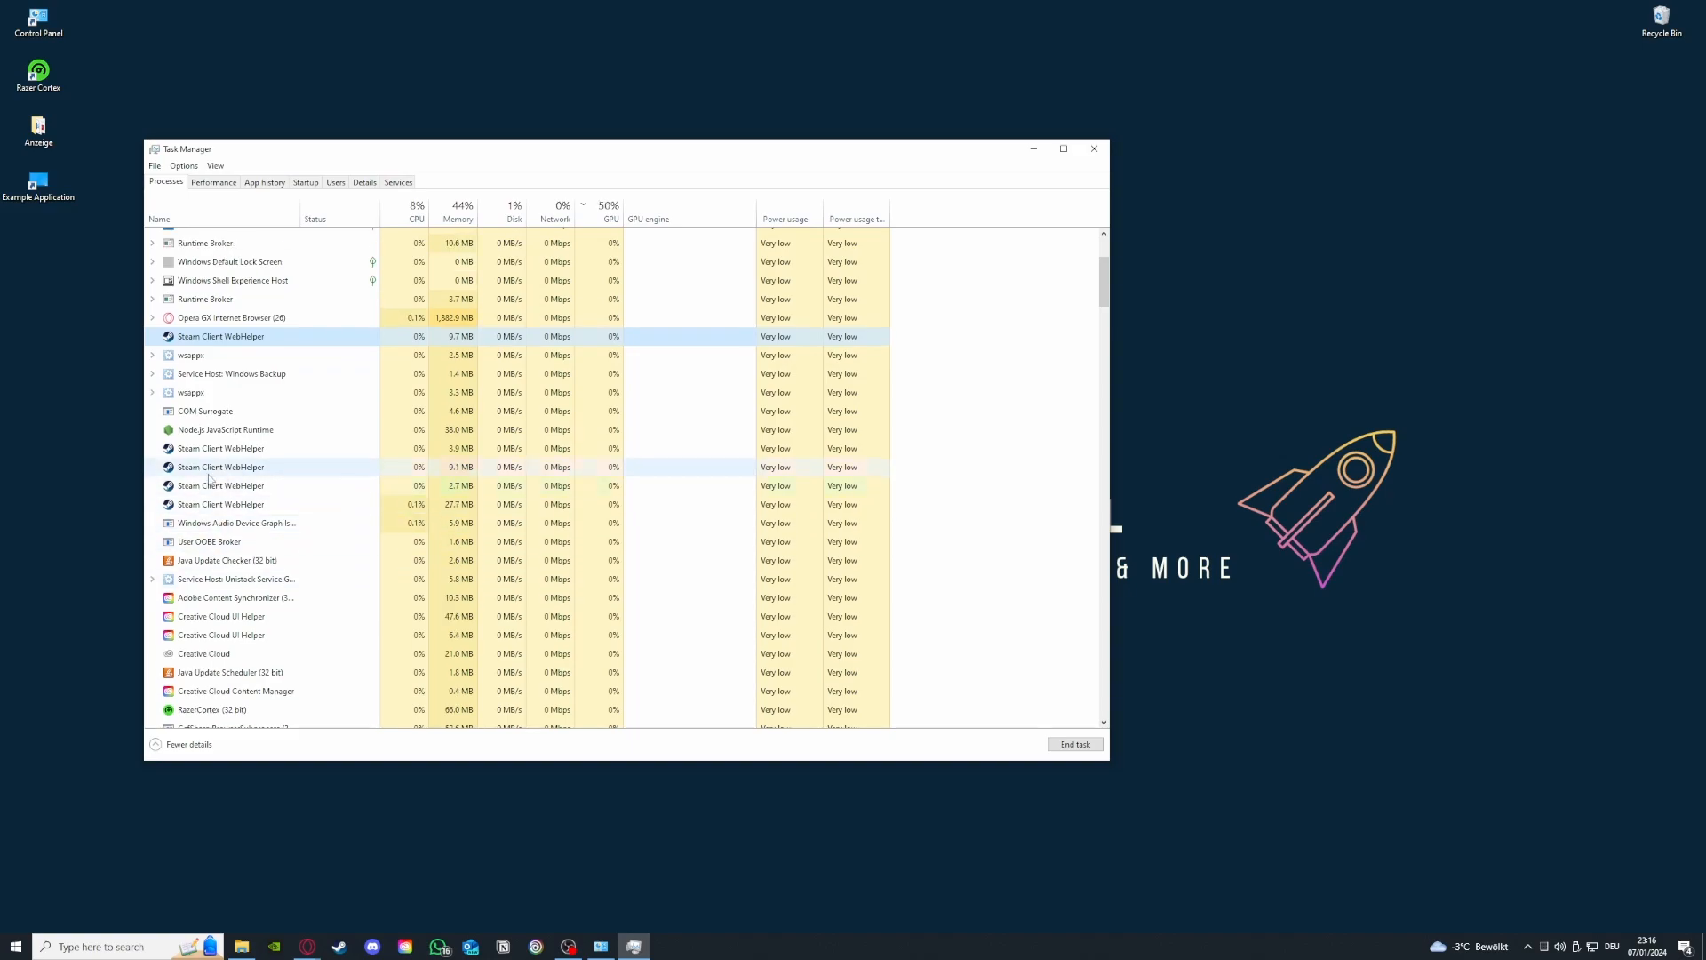
pyautogui.moveTo(203, 449); pyautogui.dragTo(211, 510)
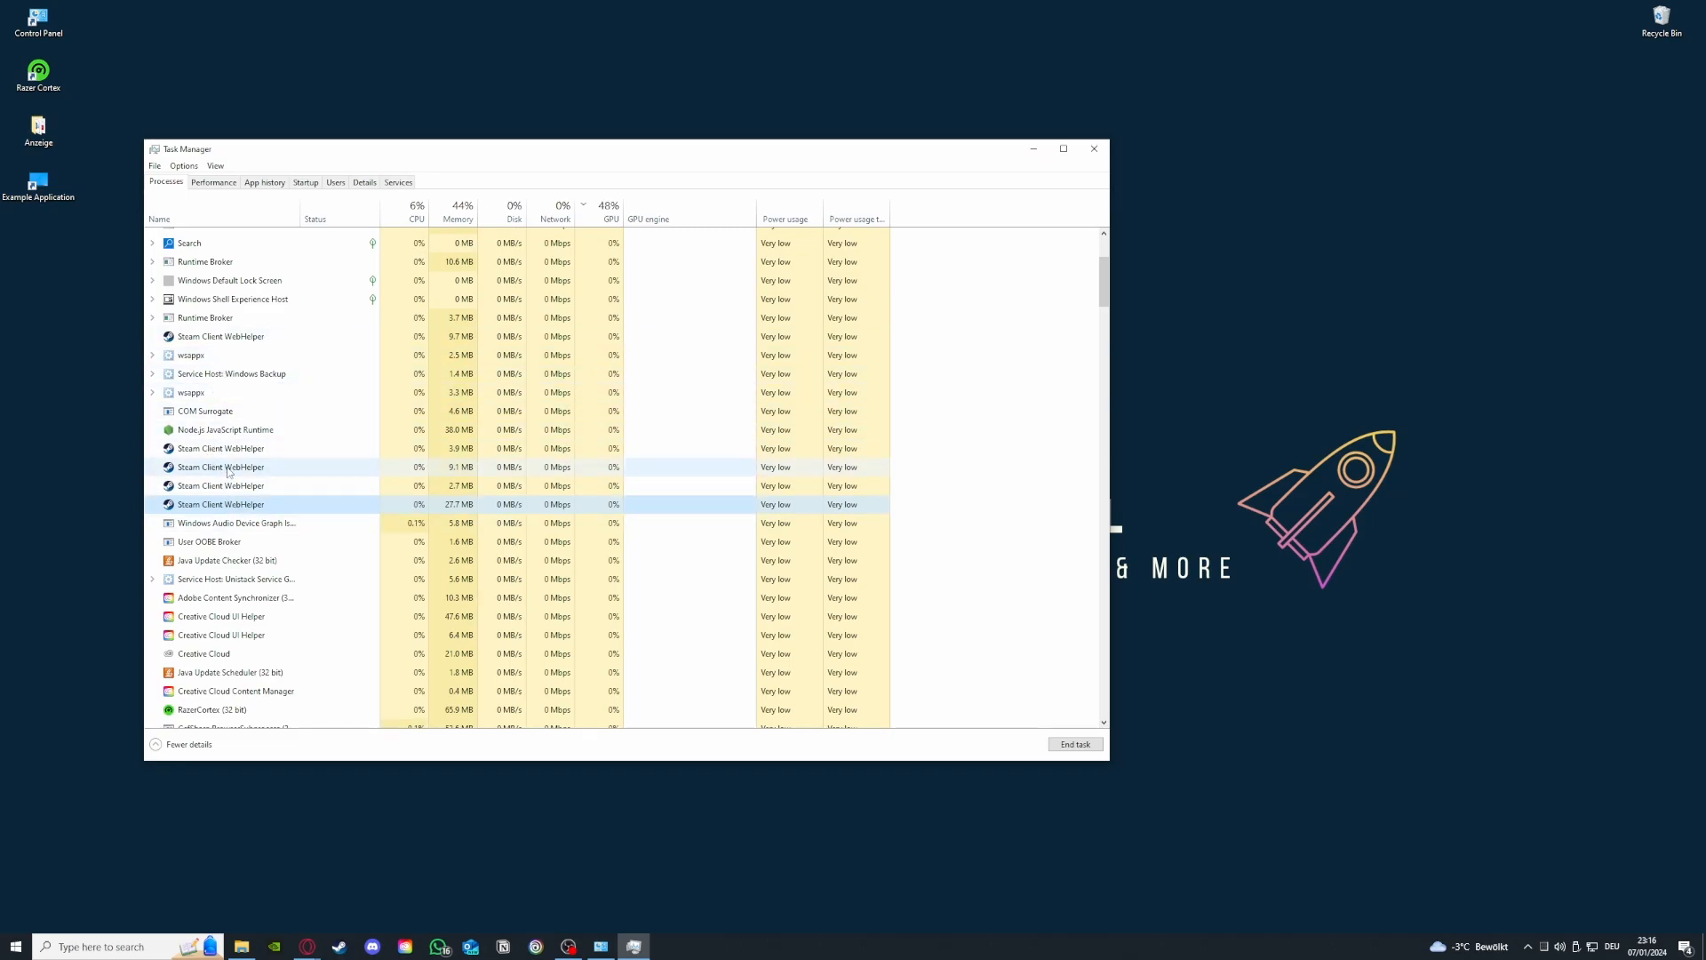
pyautogui.click(1091, 145)
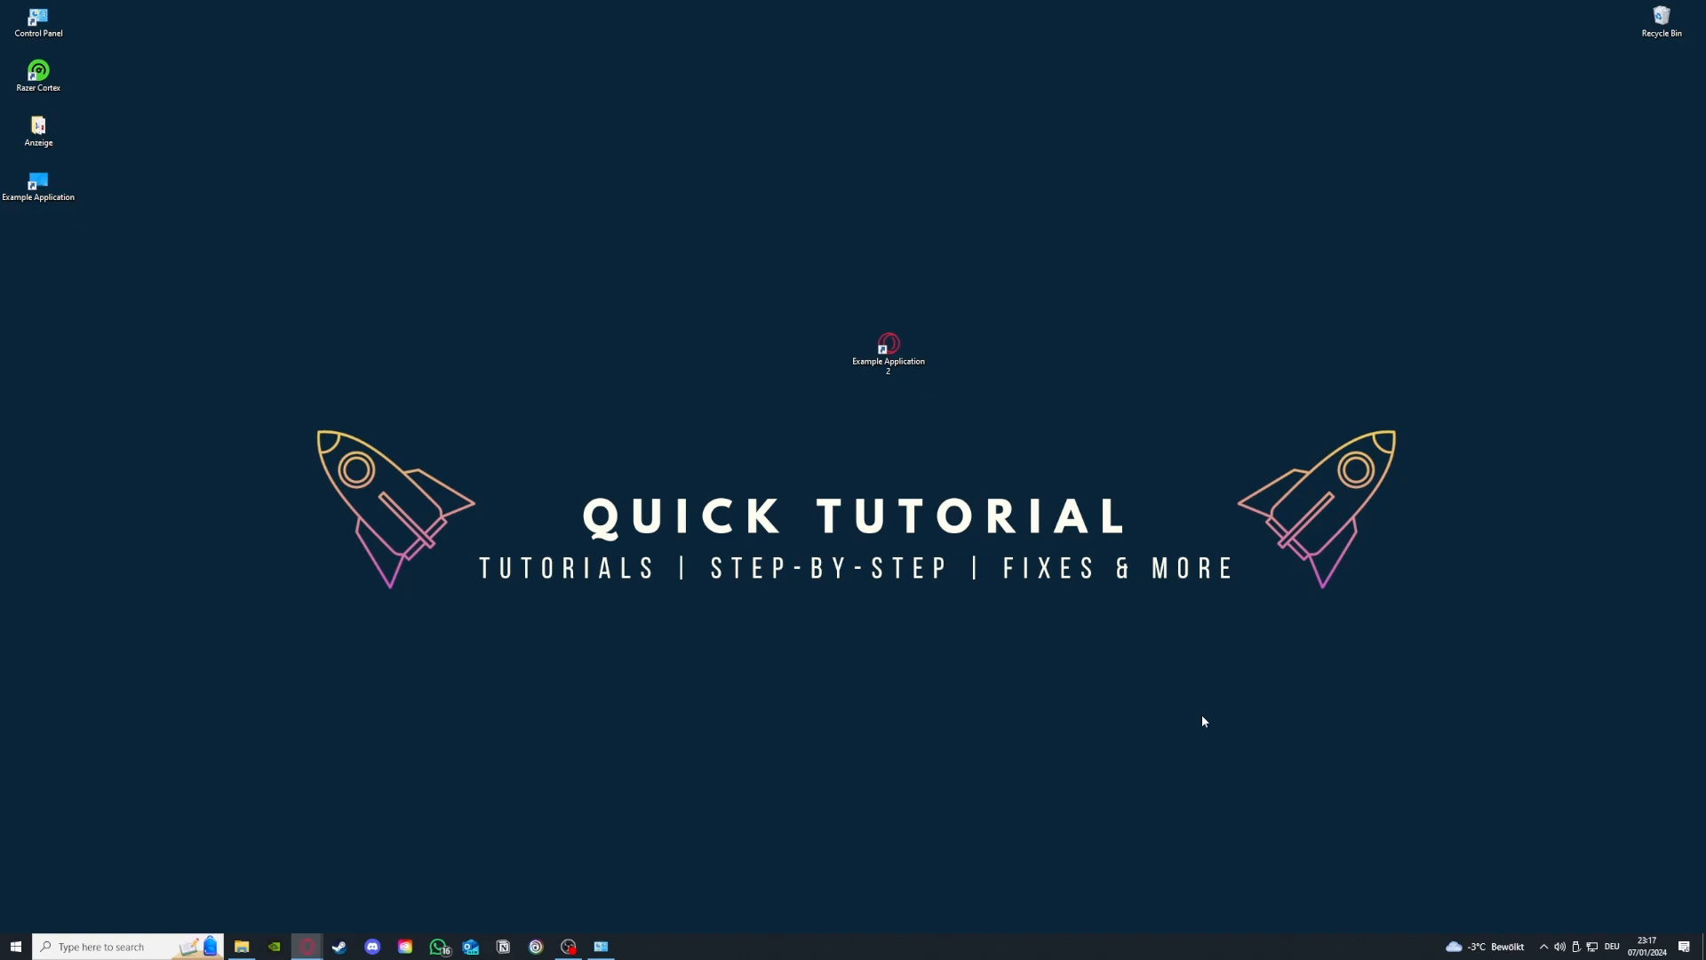
# Step: Open Administrative Tools from Control Panel's System and Security page and place its window beside the Control Panel window
pyautogui.click(600, 946)
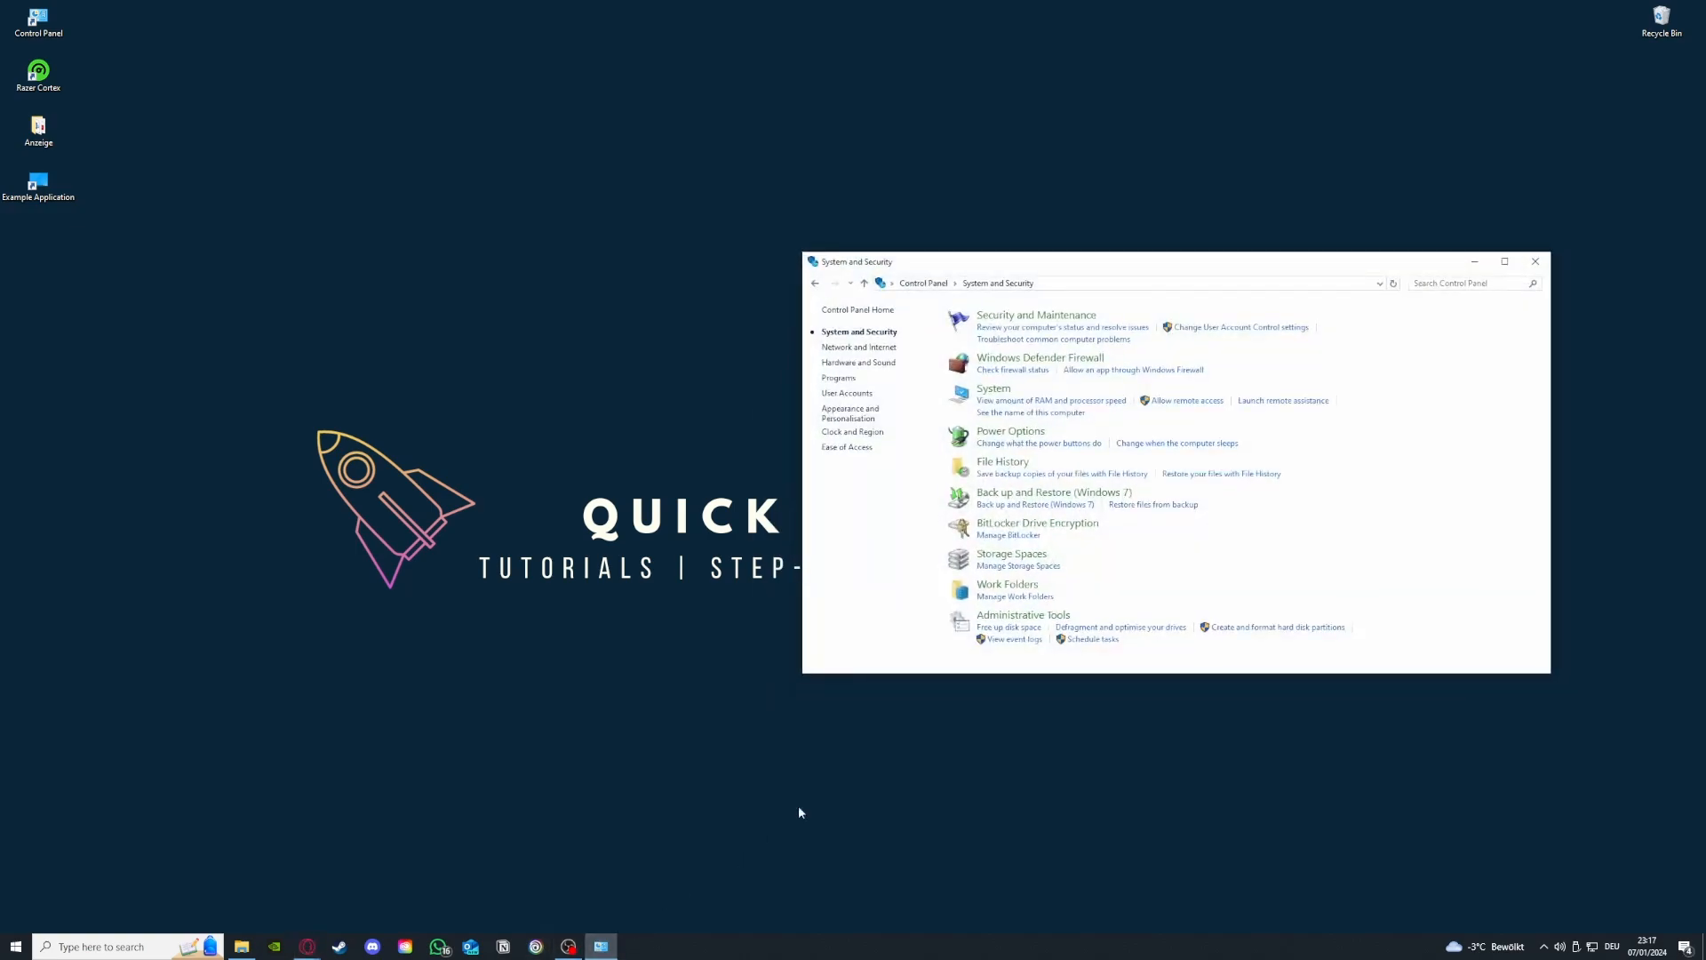
pyautogui.moveTo(1011, 617)
pyautogui.mouseDown()
pyautogui.moveTo(877, 610)
pyautogui.moveTo(782, 634)
pyautogui.moveTo(985, 620)
pyautogui.mouseUp()
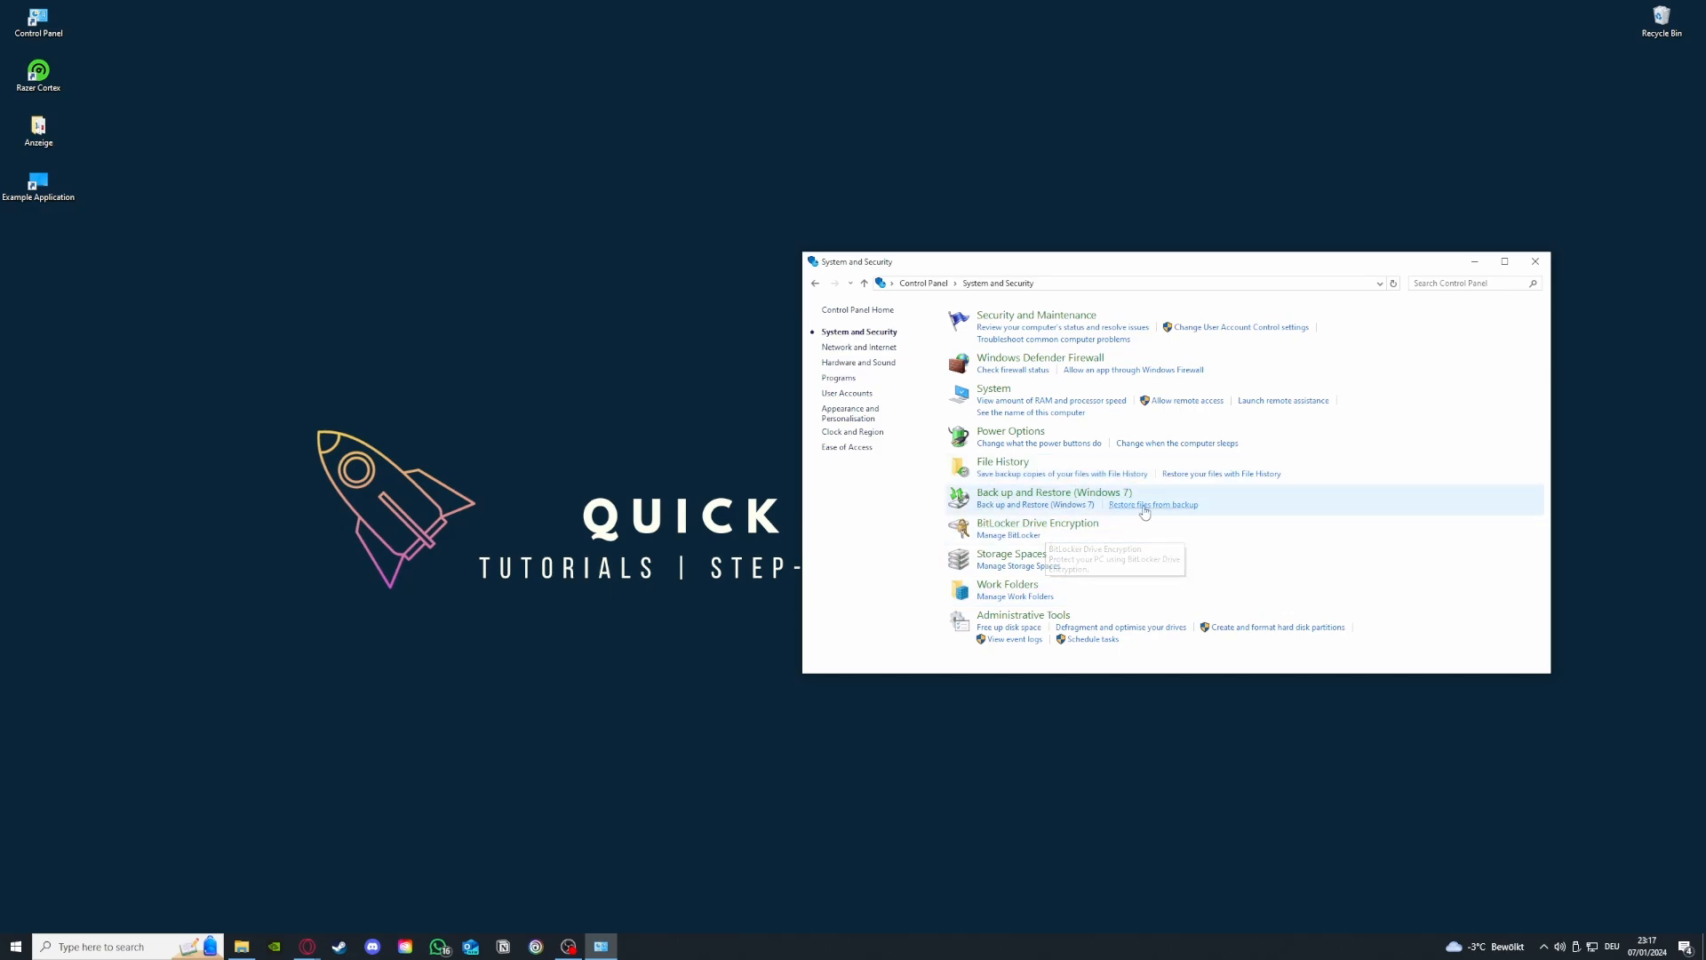
pyautogui.click(1057, 617)
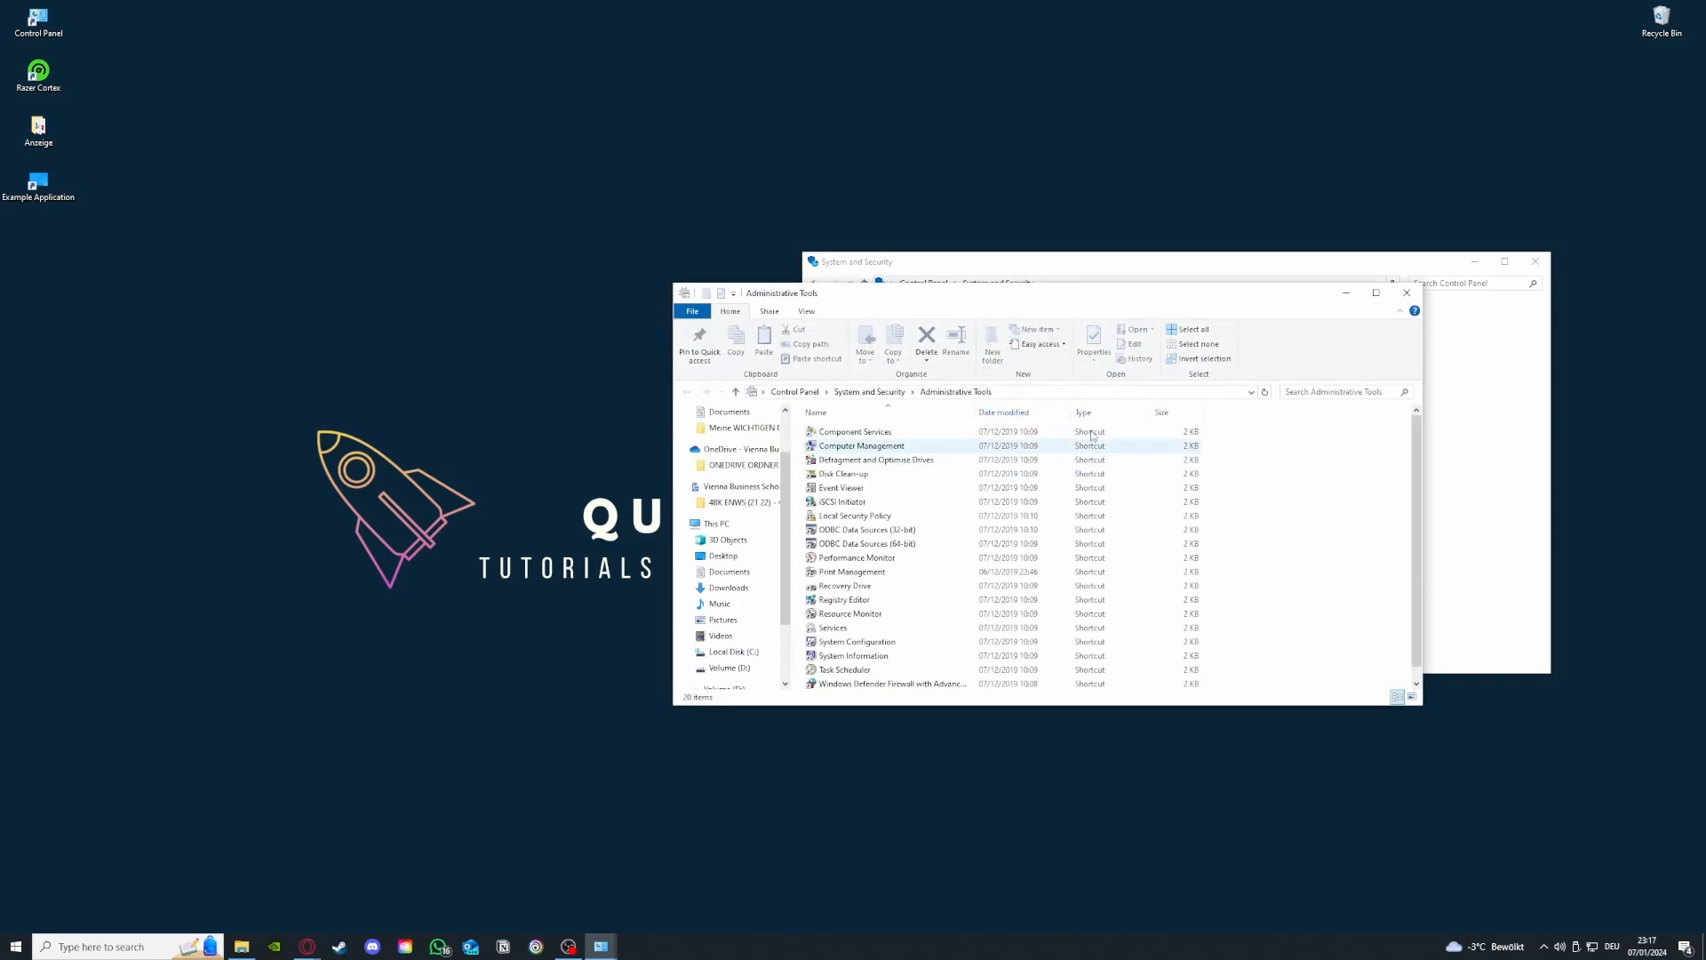
pyautogui.moveTo(1060, 293); pyautogui.dragTo(424, 193)
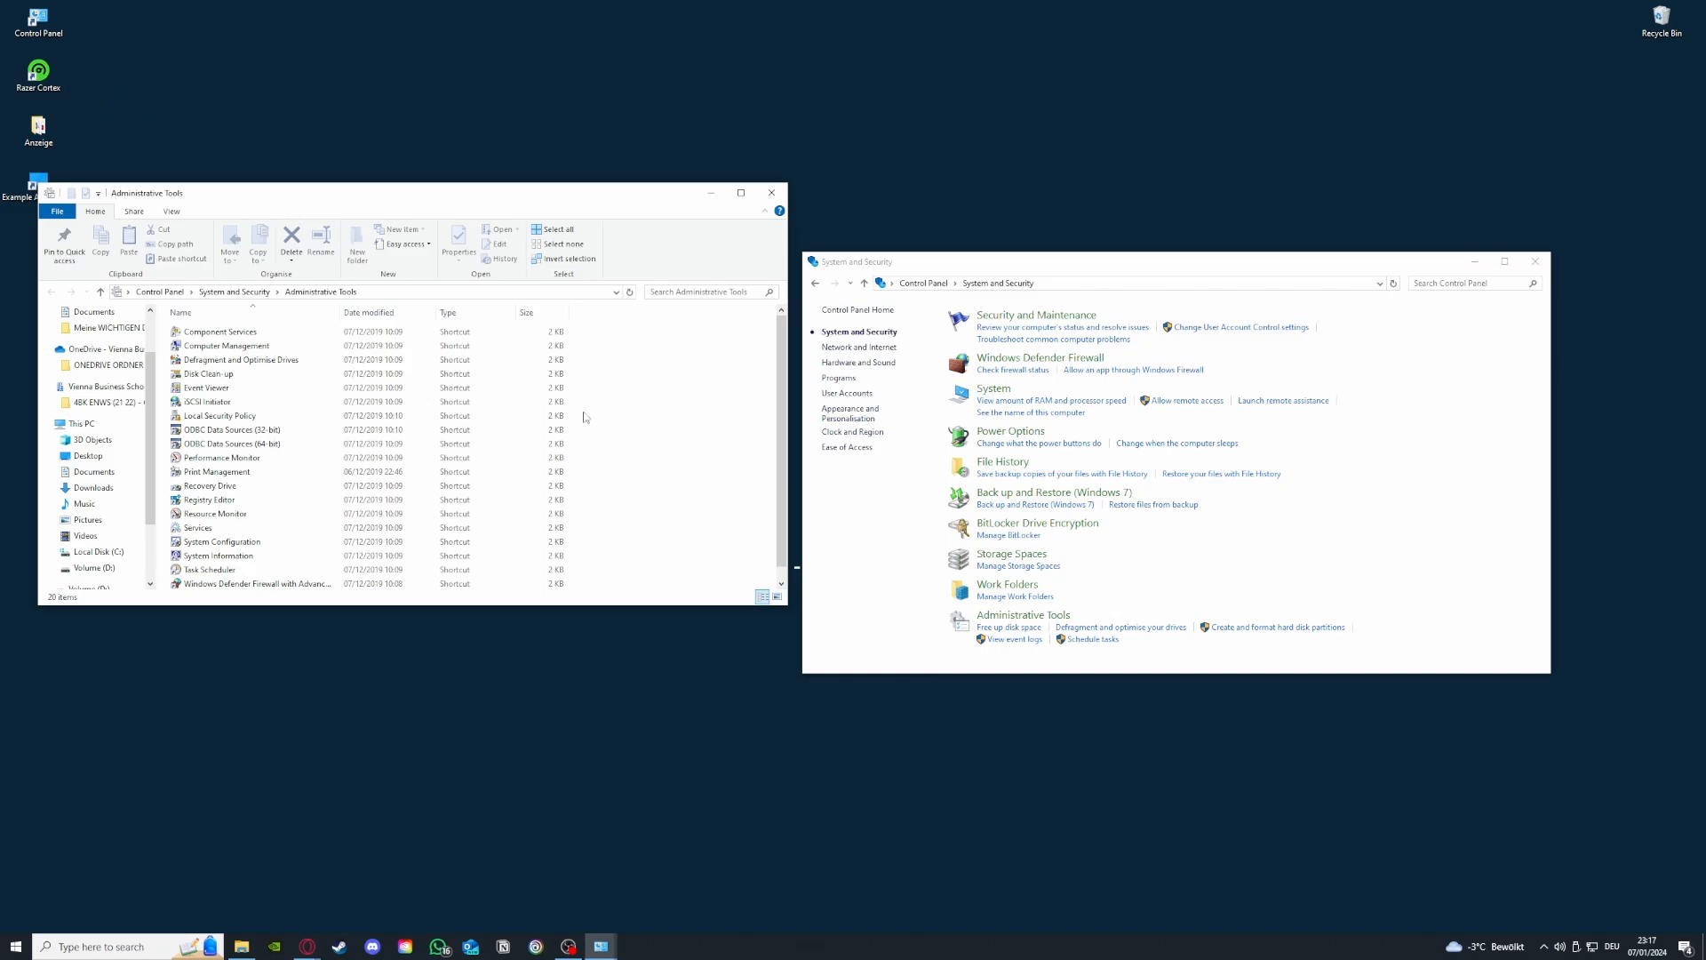
# Step: Check the drives offered for cleaning in Disk Clean-up, cancel it, and close the Administrative Tools and Control Panel windows
pyautogui.click(137, 948)
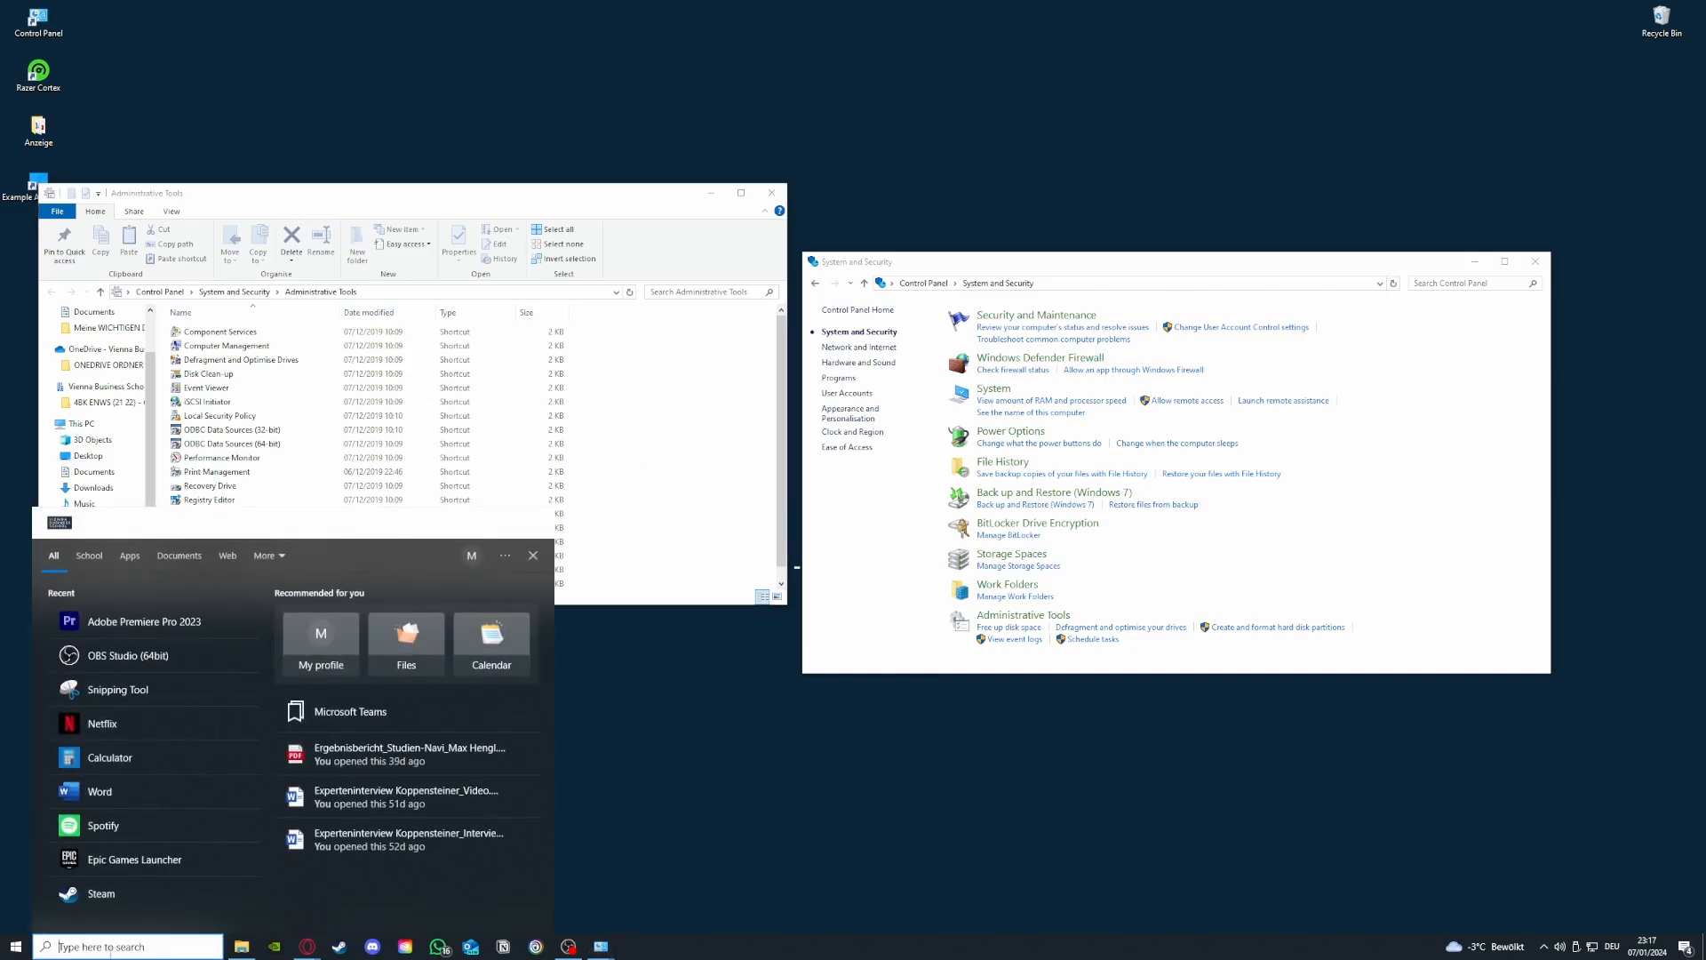
pyautogui.press('Escape')
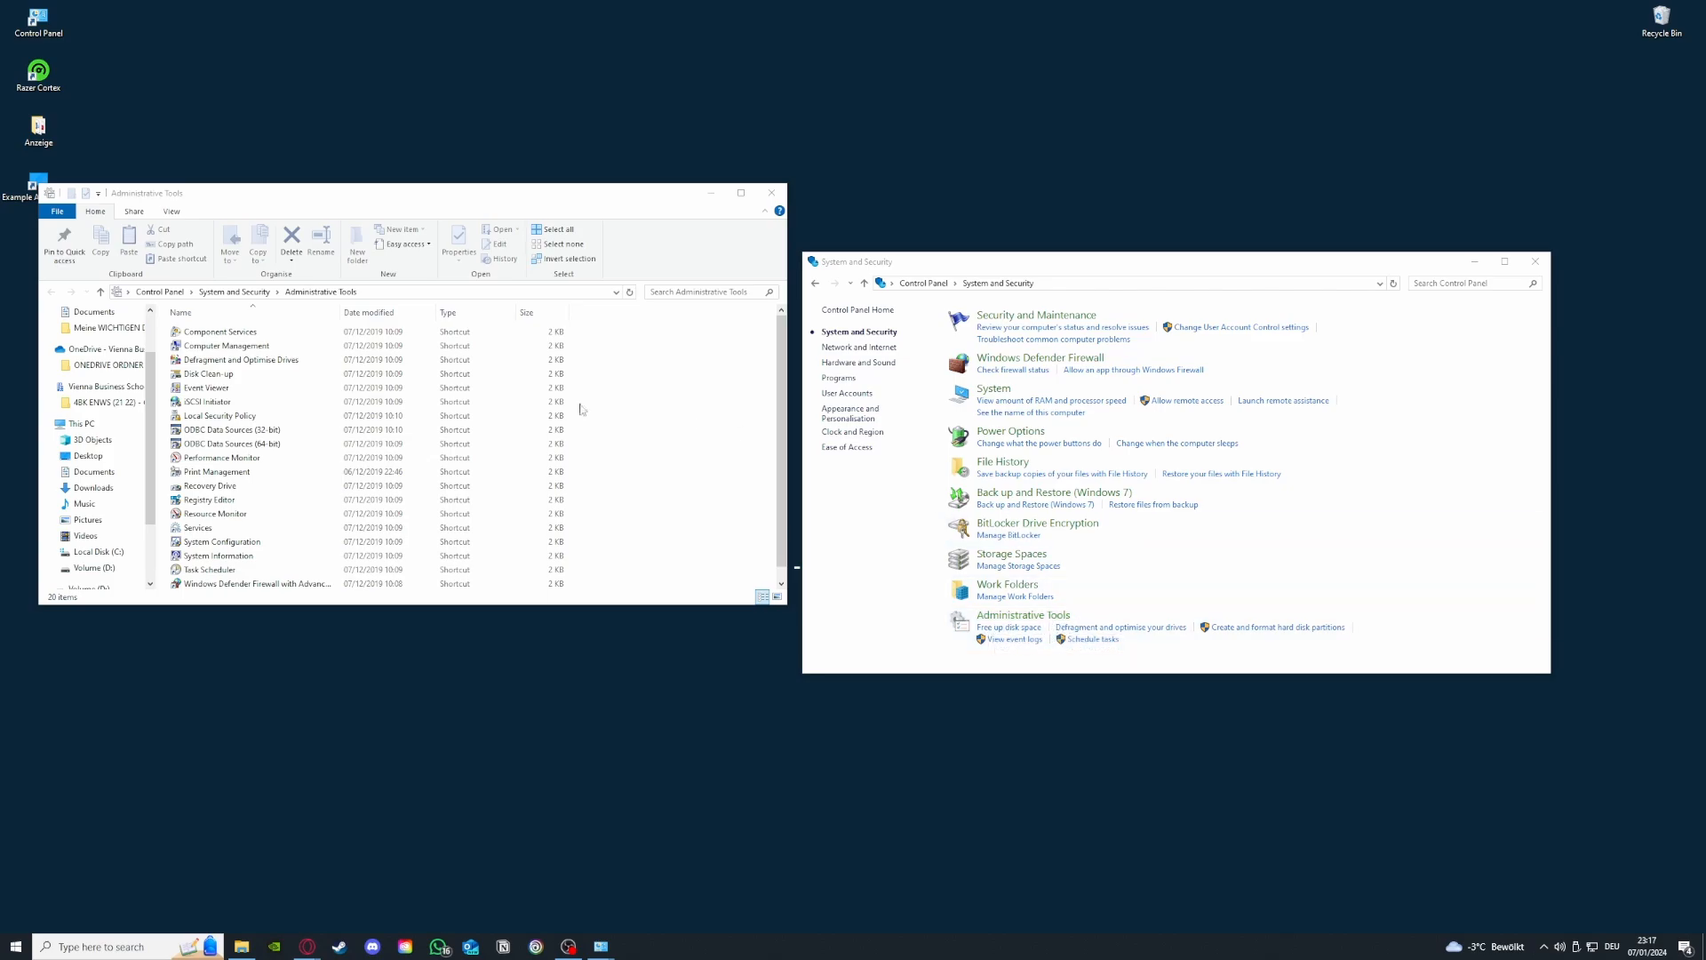
pyautogui.doubleClick(208, 373)
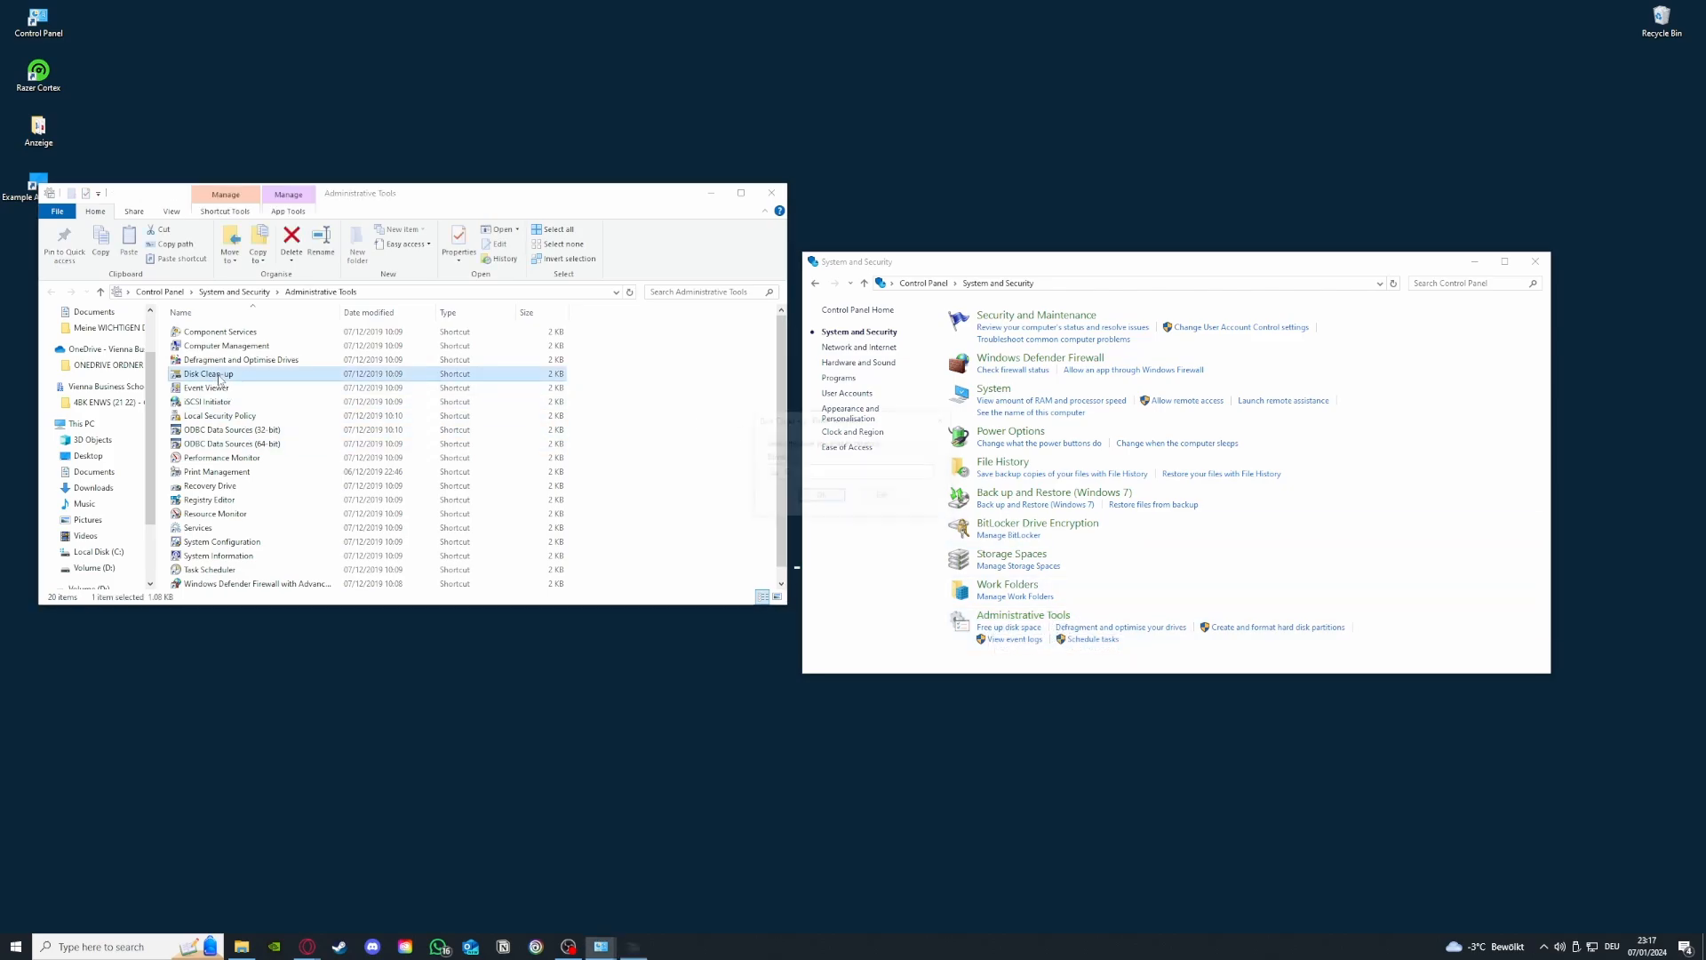
pyautogui.click(851, 473)
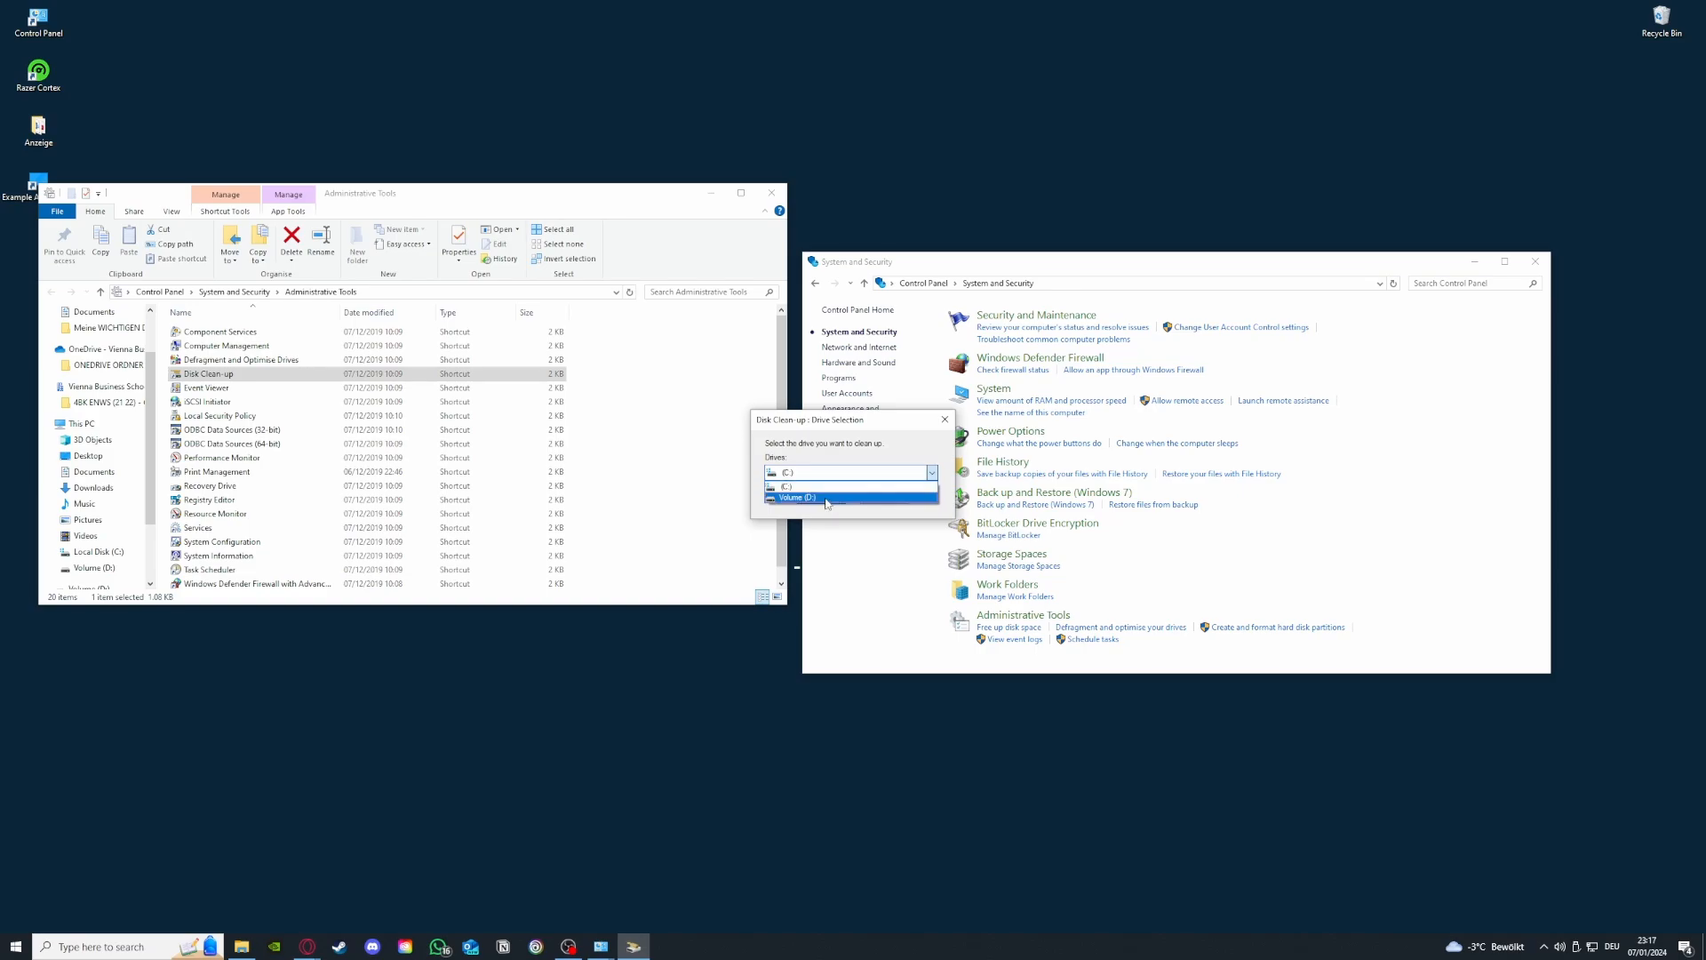
pyautogui.press('Escape')
pyautogui.press('Escape')
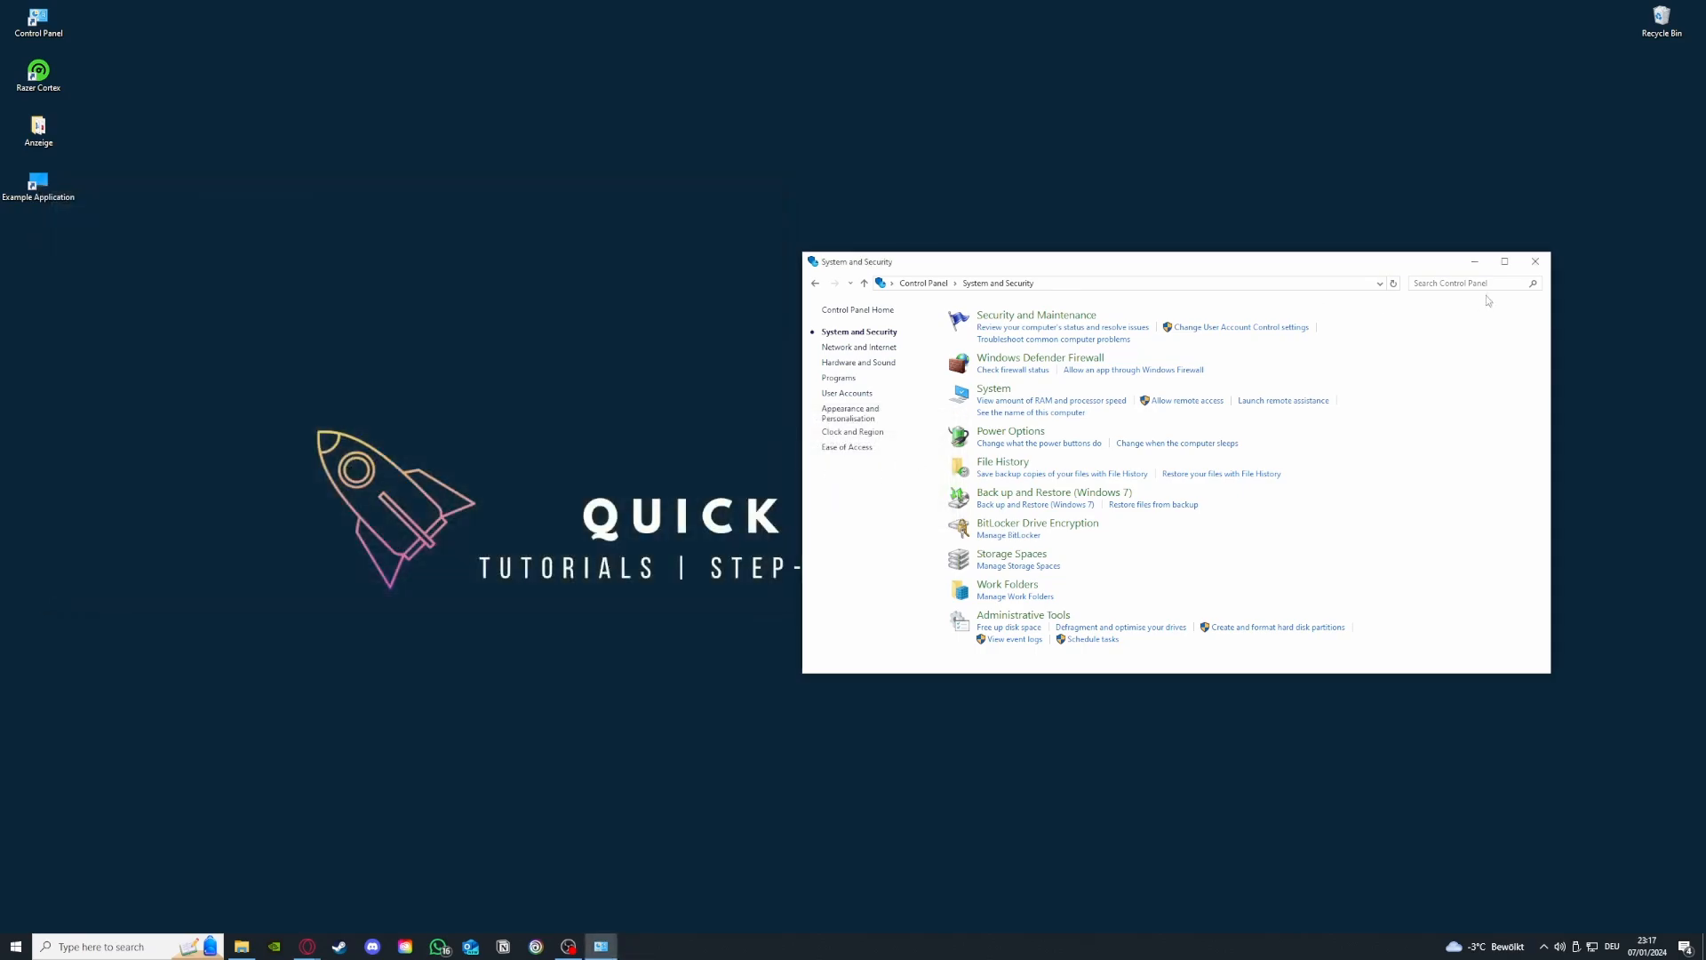
pyautogui.click(1536, 261)
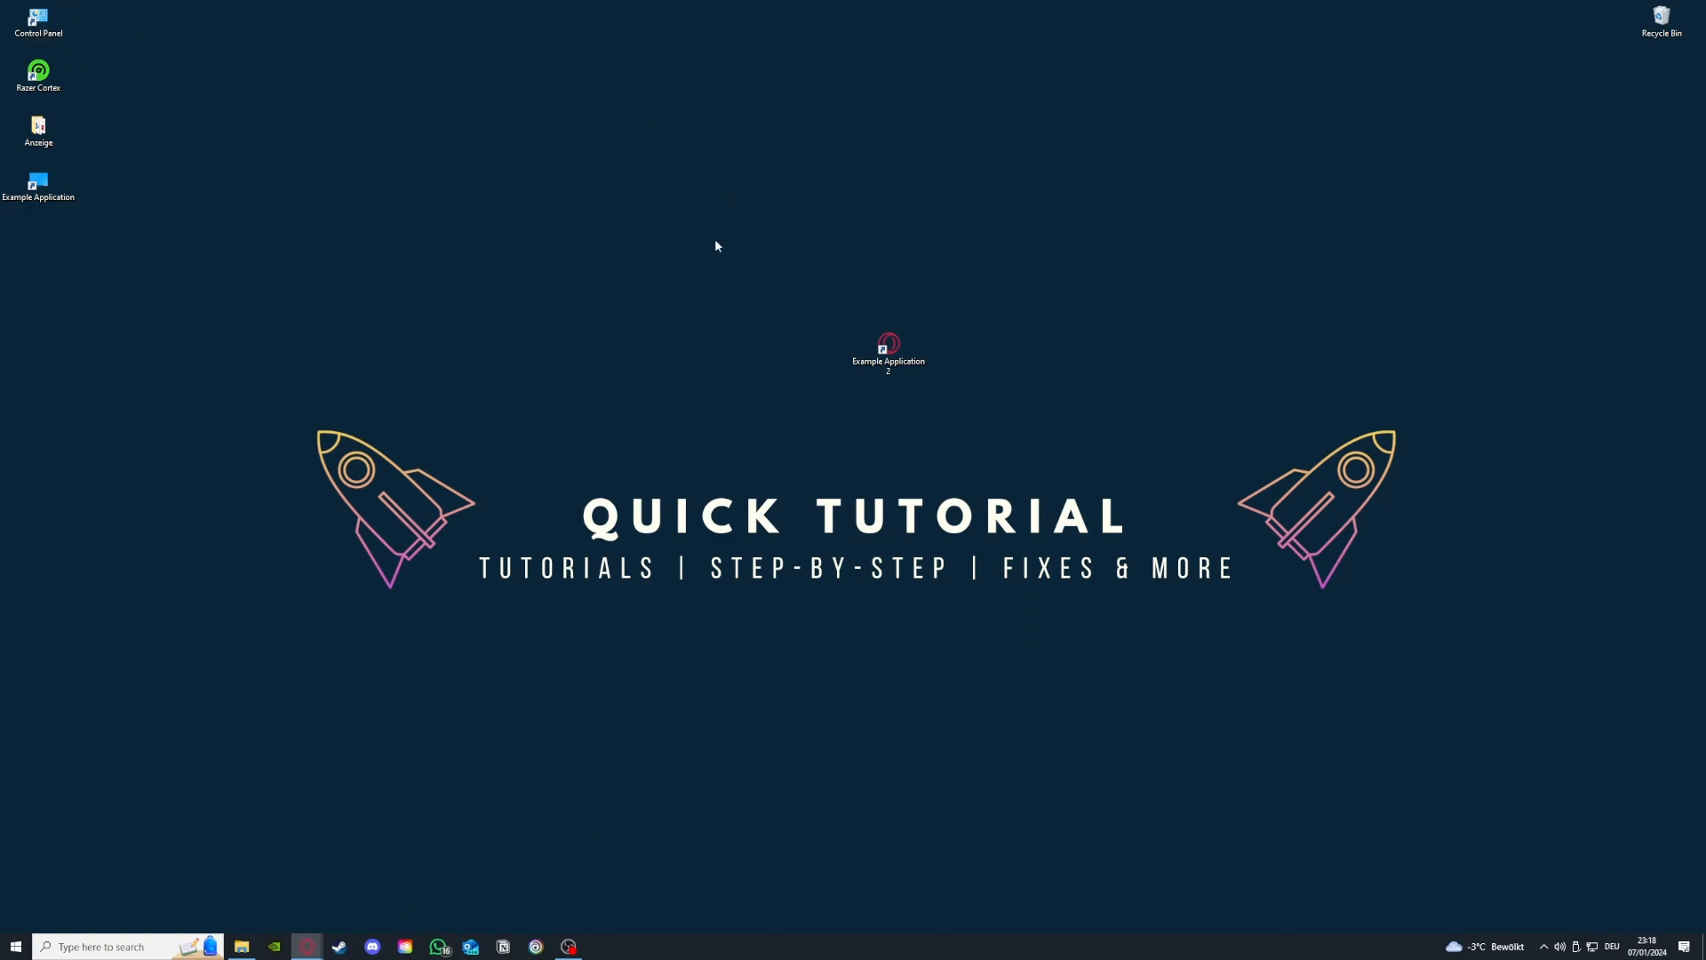
# Step: Find Microsoft Teams among the installed programs in a reopened Control Panel and check its Uninstall option
pyautogui.doubleClick(65, 24)
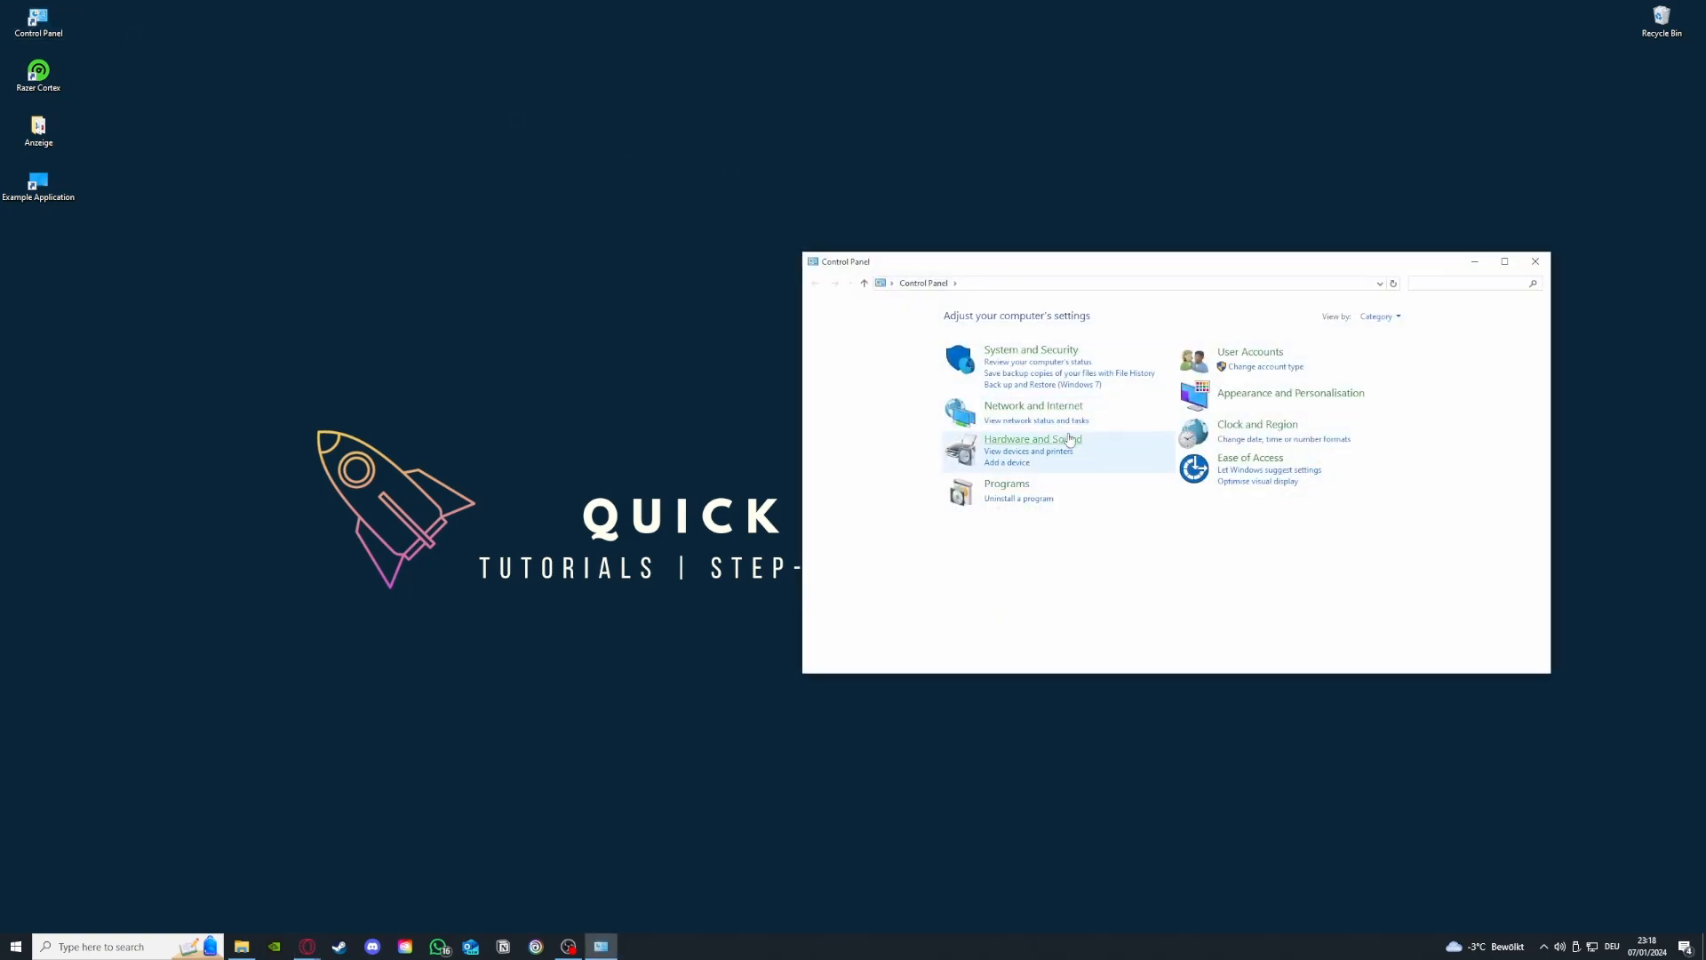
pyautogui.click(1020, 500)
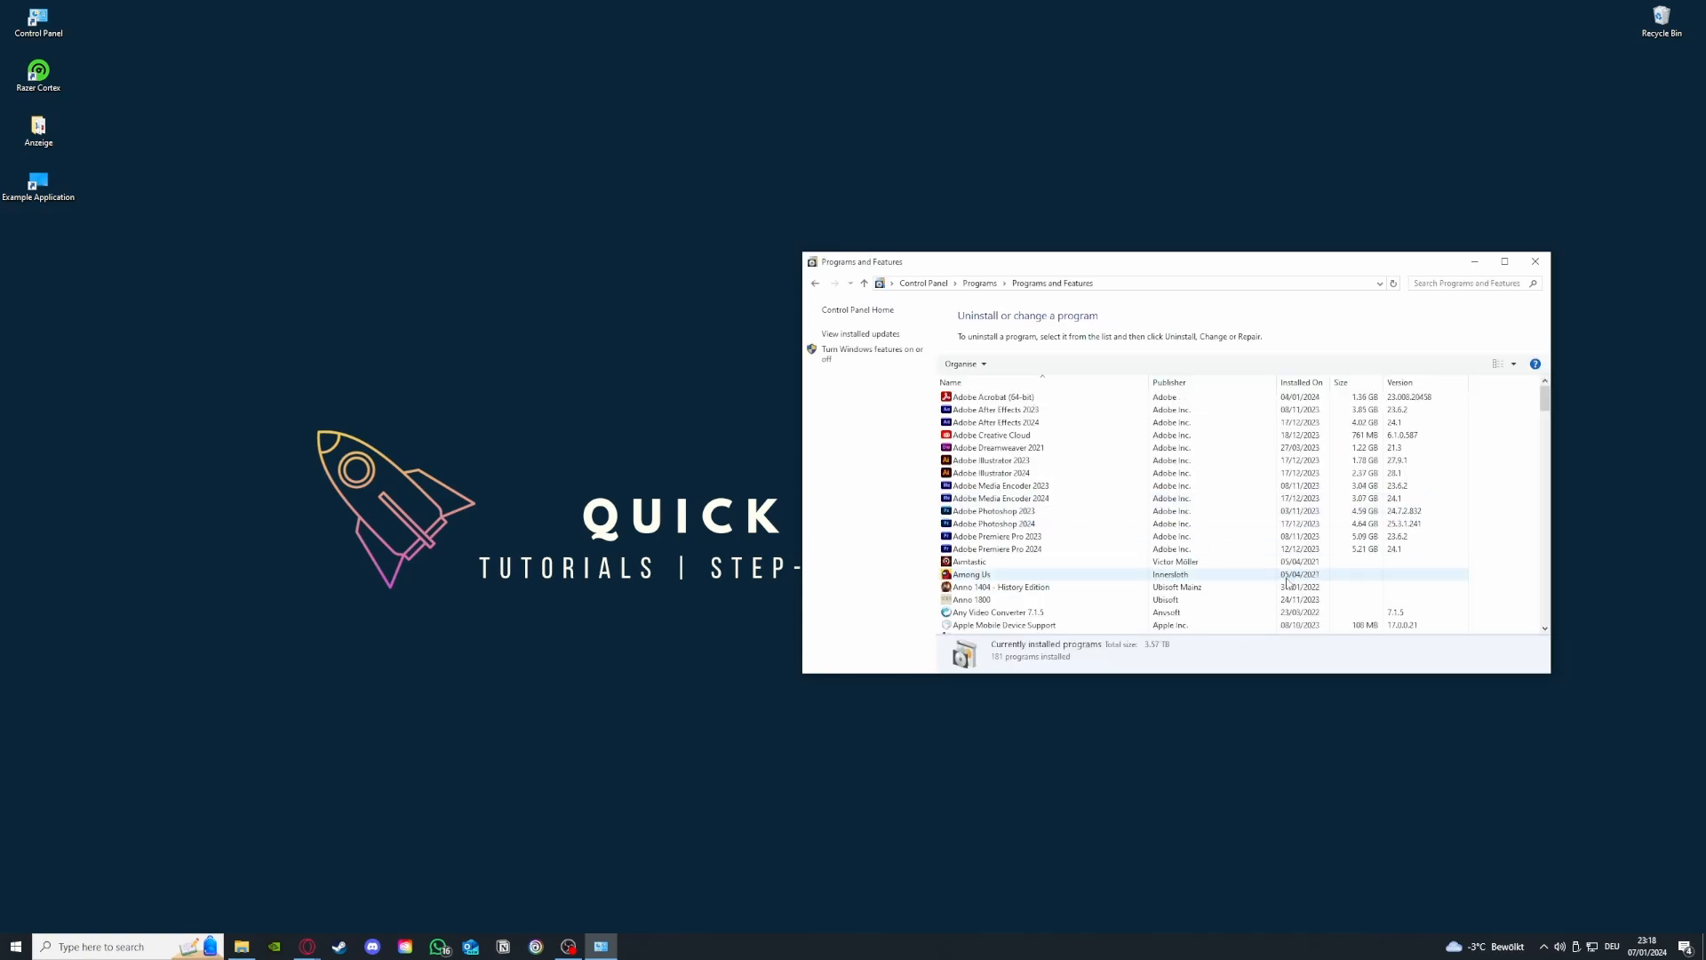
pyautogui.scroll(-12, 1287, 582)
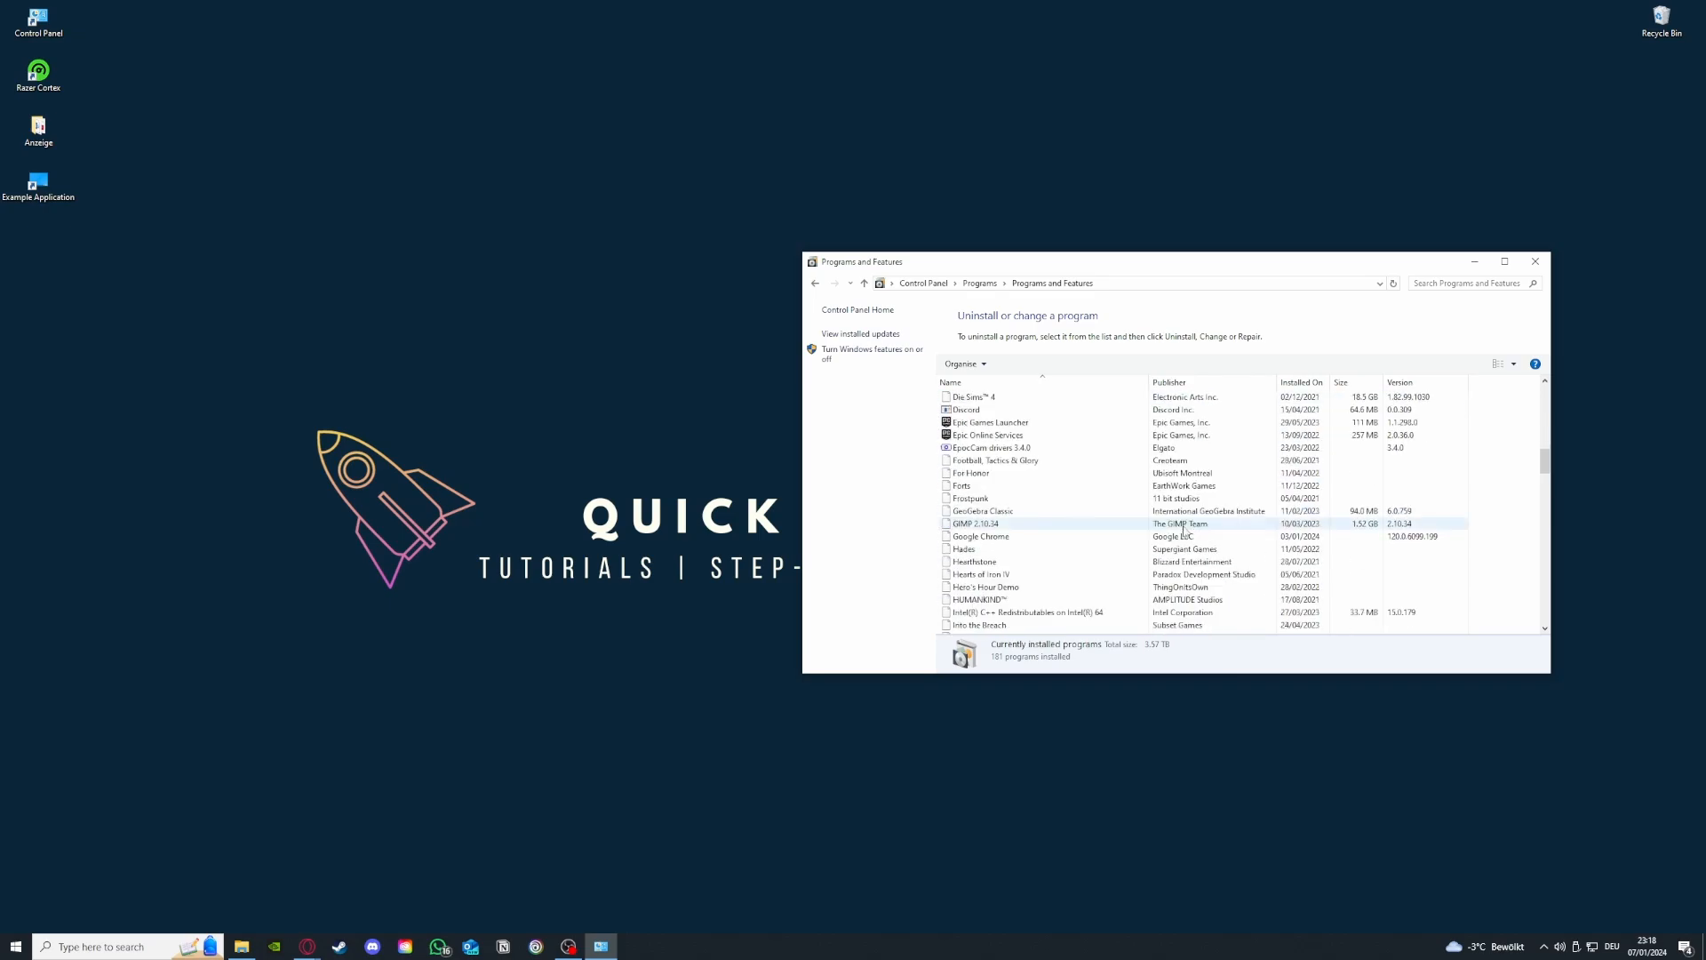
pyautogui.scroll(-15, 1156, 533)
pyautogui.scroll(9, 1105, 539)
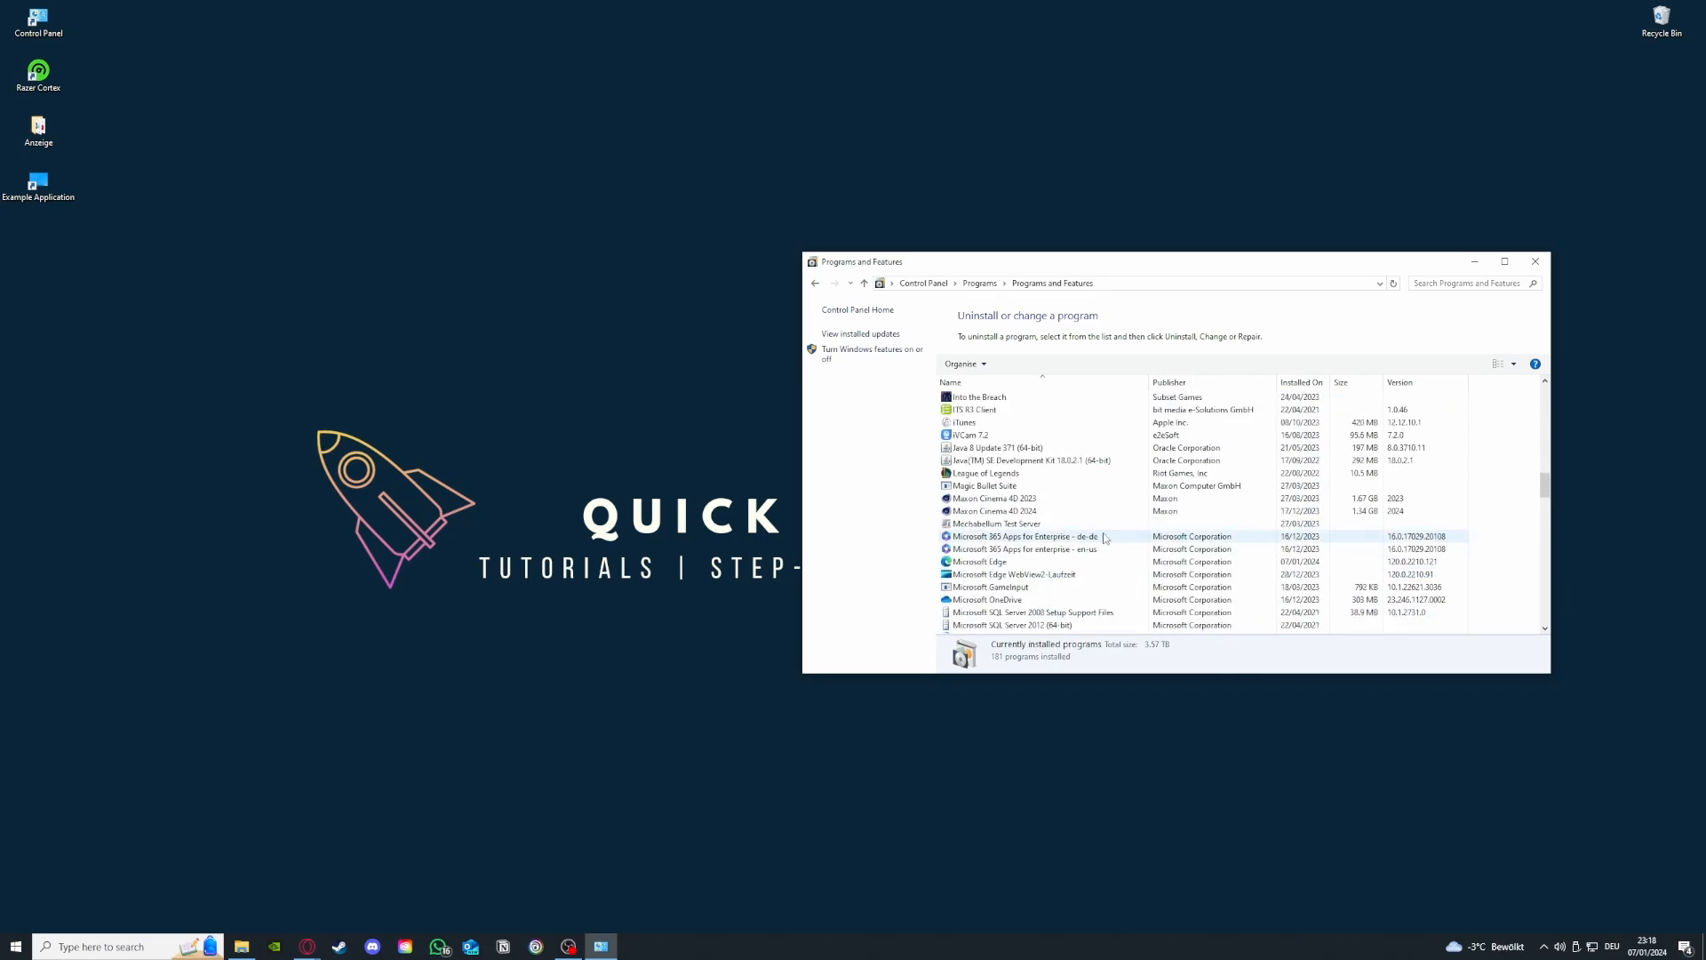
pyautogui.scroll(-3, 1105, 539)
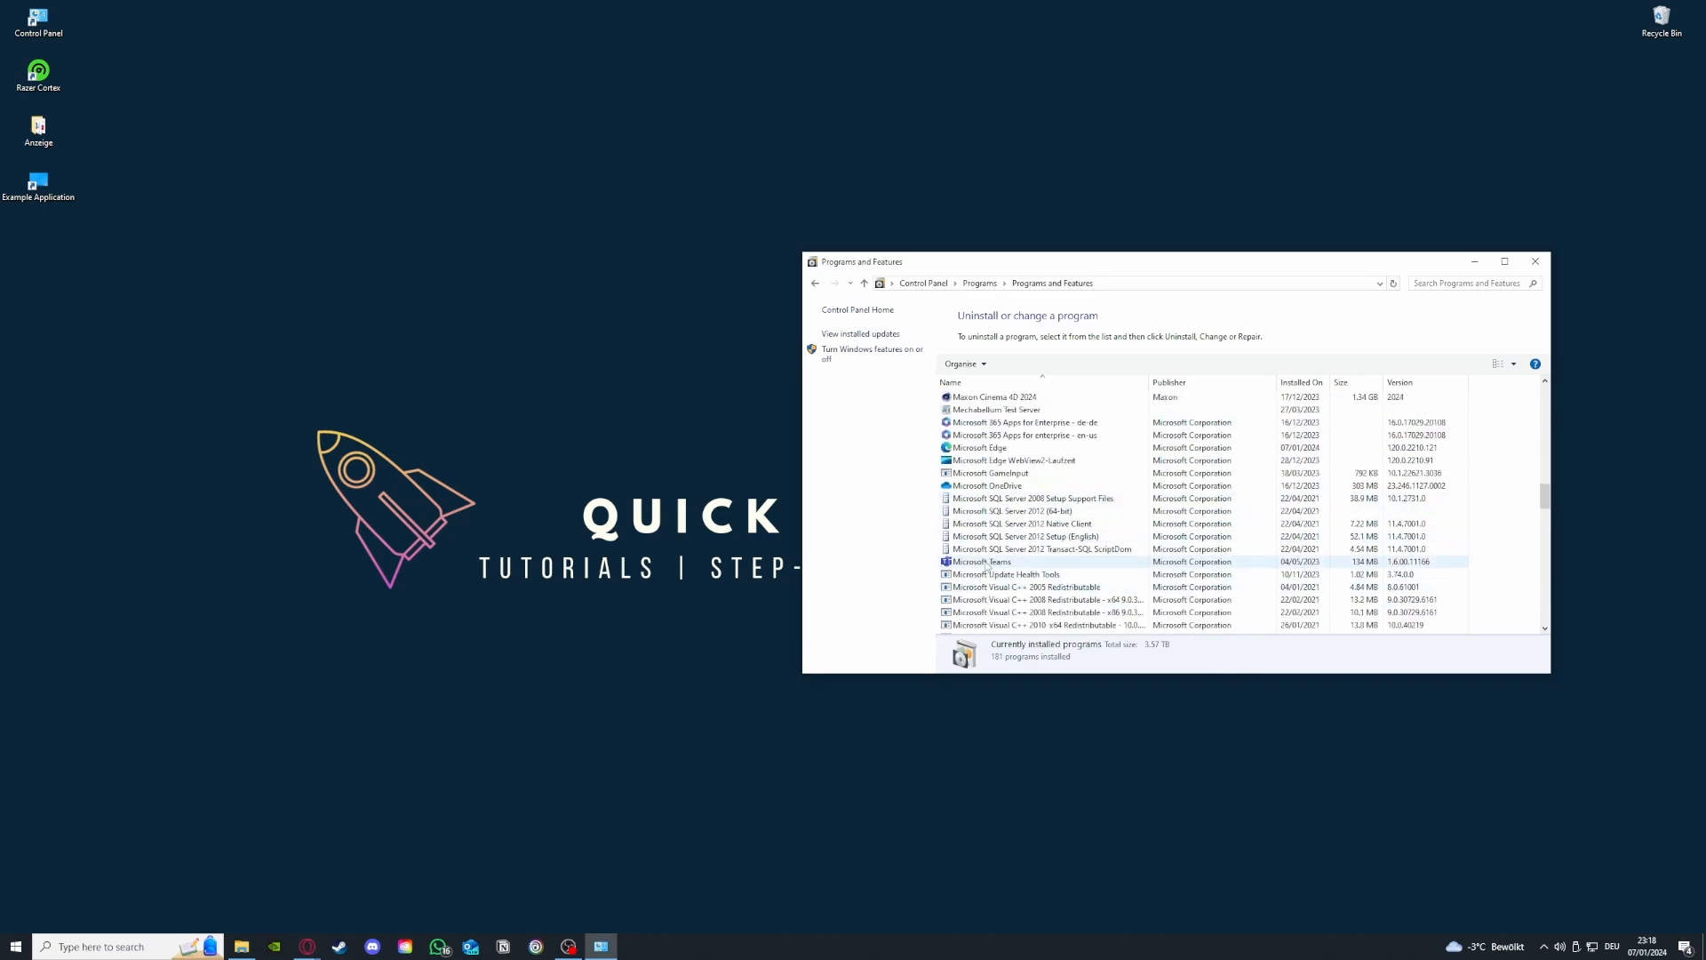
pyautogui.click(986, 565)
pyautogui.rightClick(987, 565)
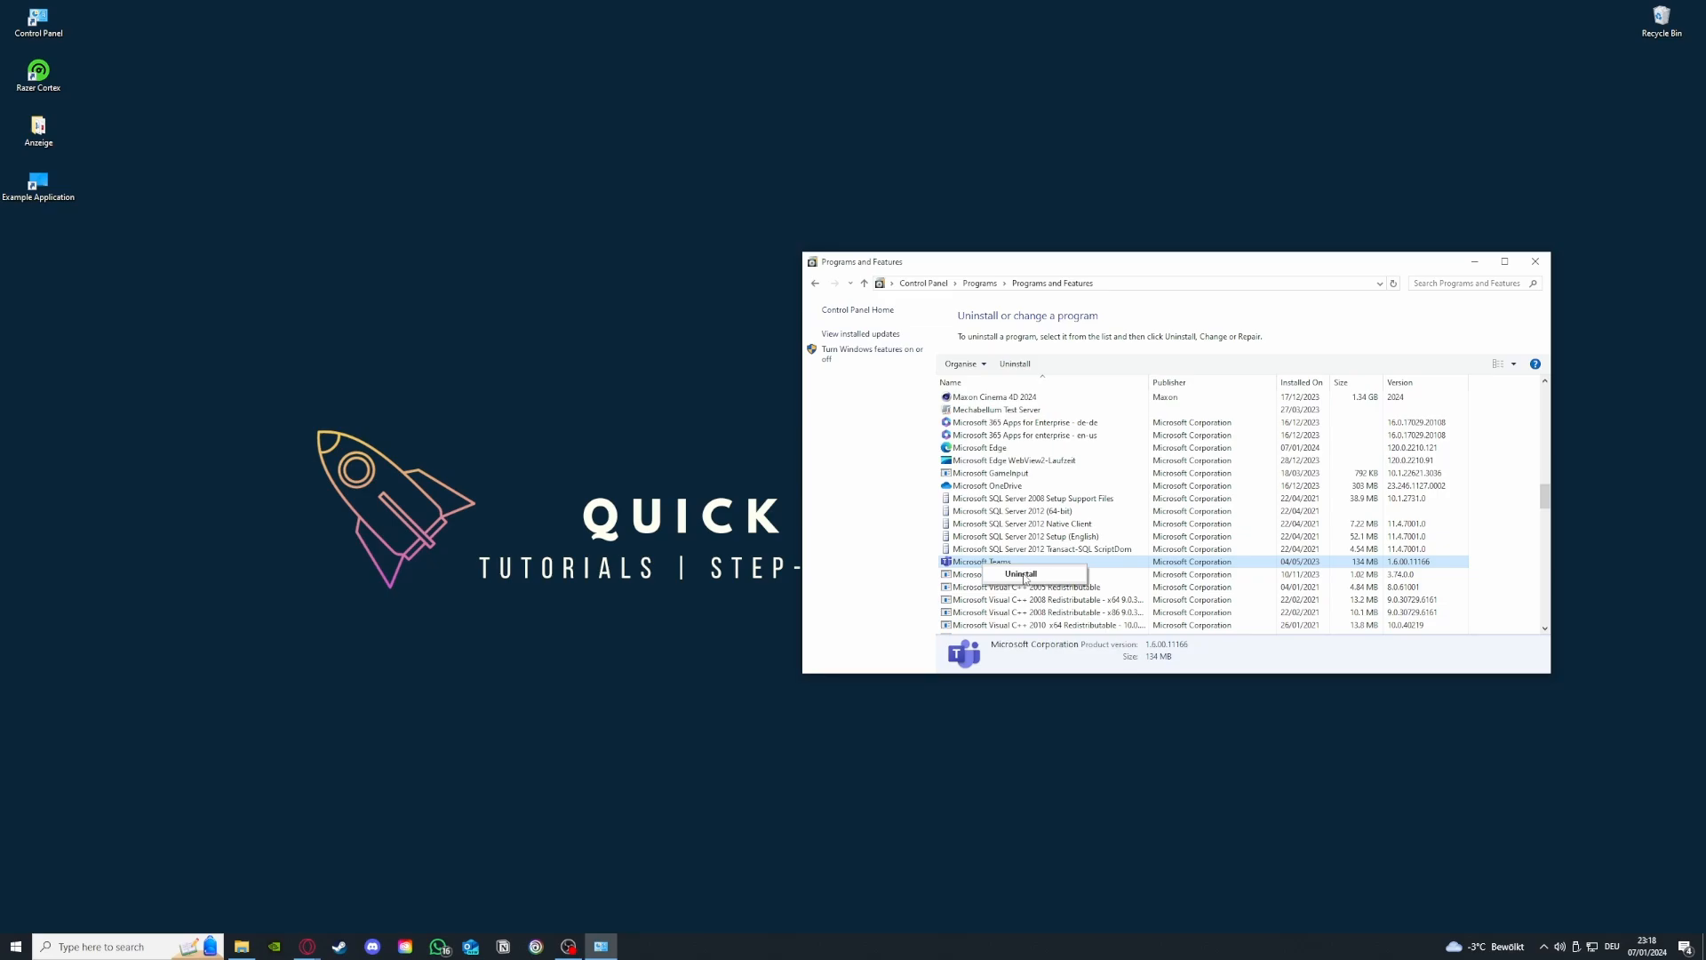
pyautogui.click(1022, 575)
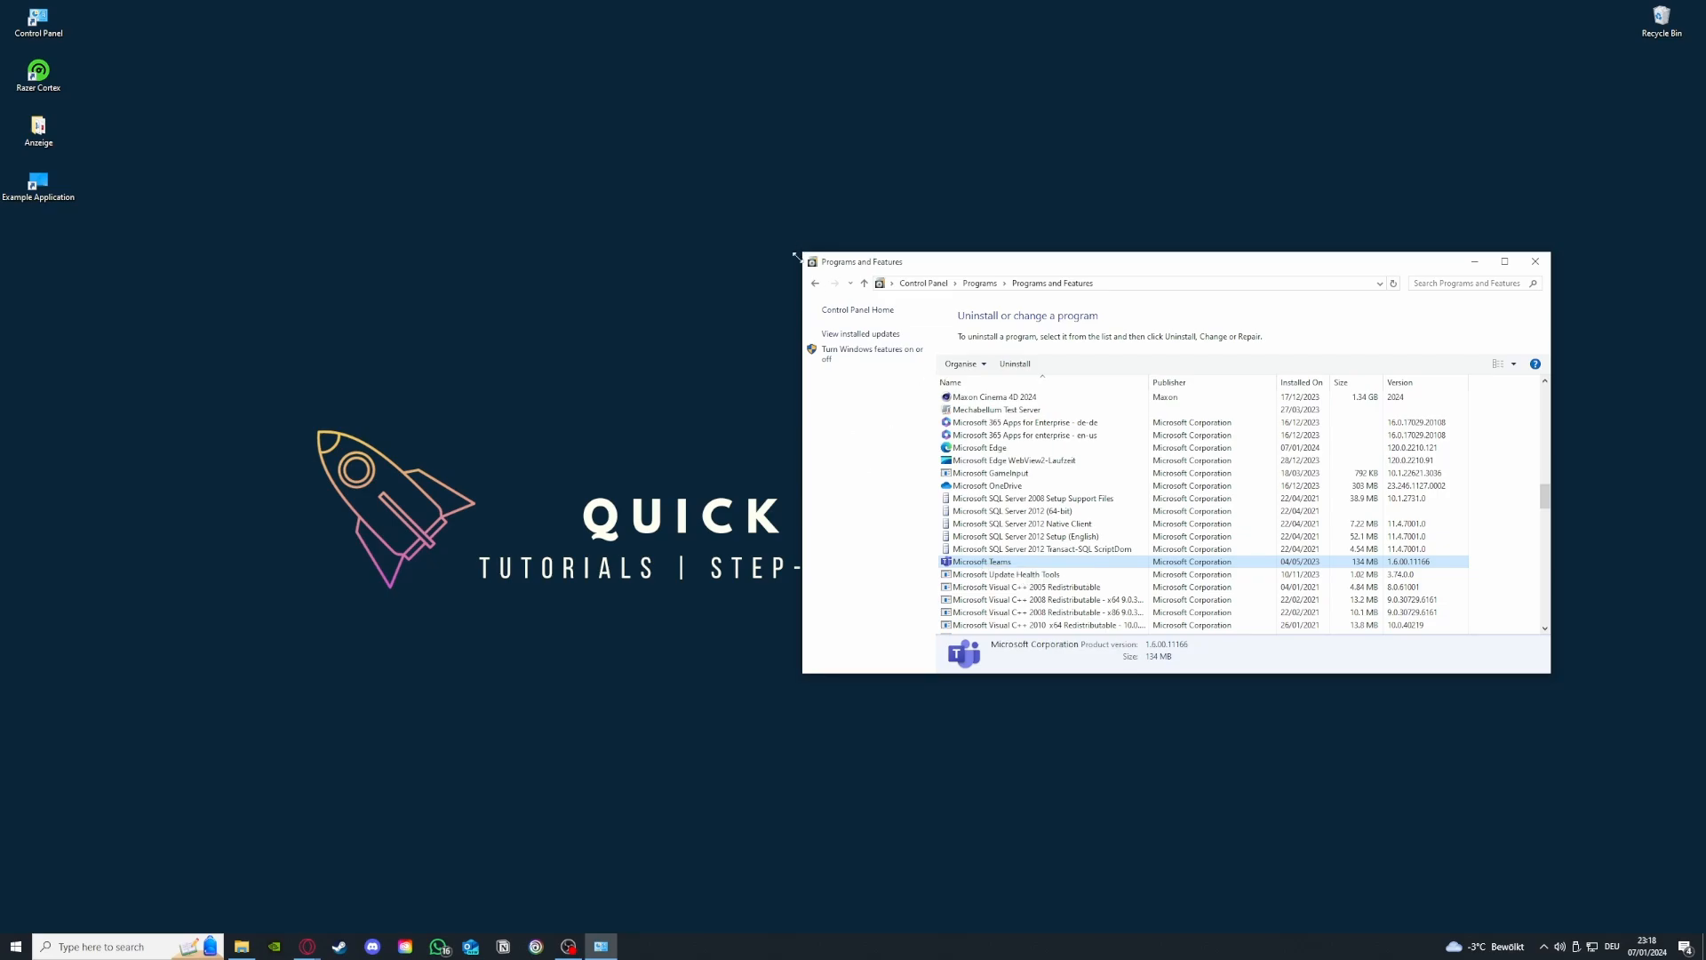
# Step: Return to the Control Panel home, search for "window" and open Windows Defender Firewall
pyautogui.click(815, 282)
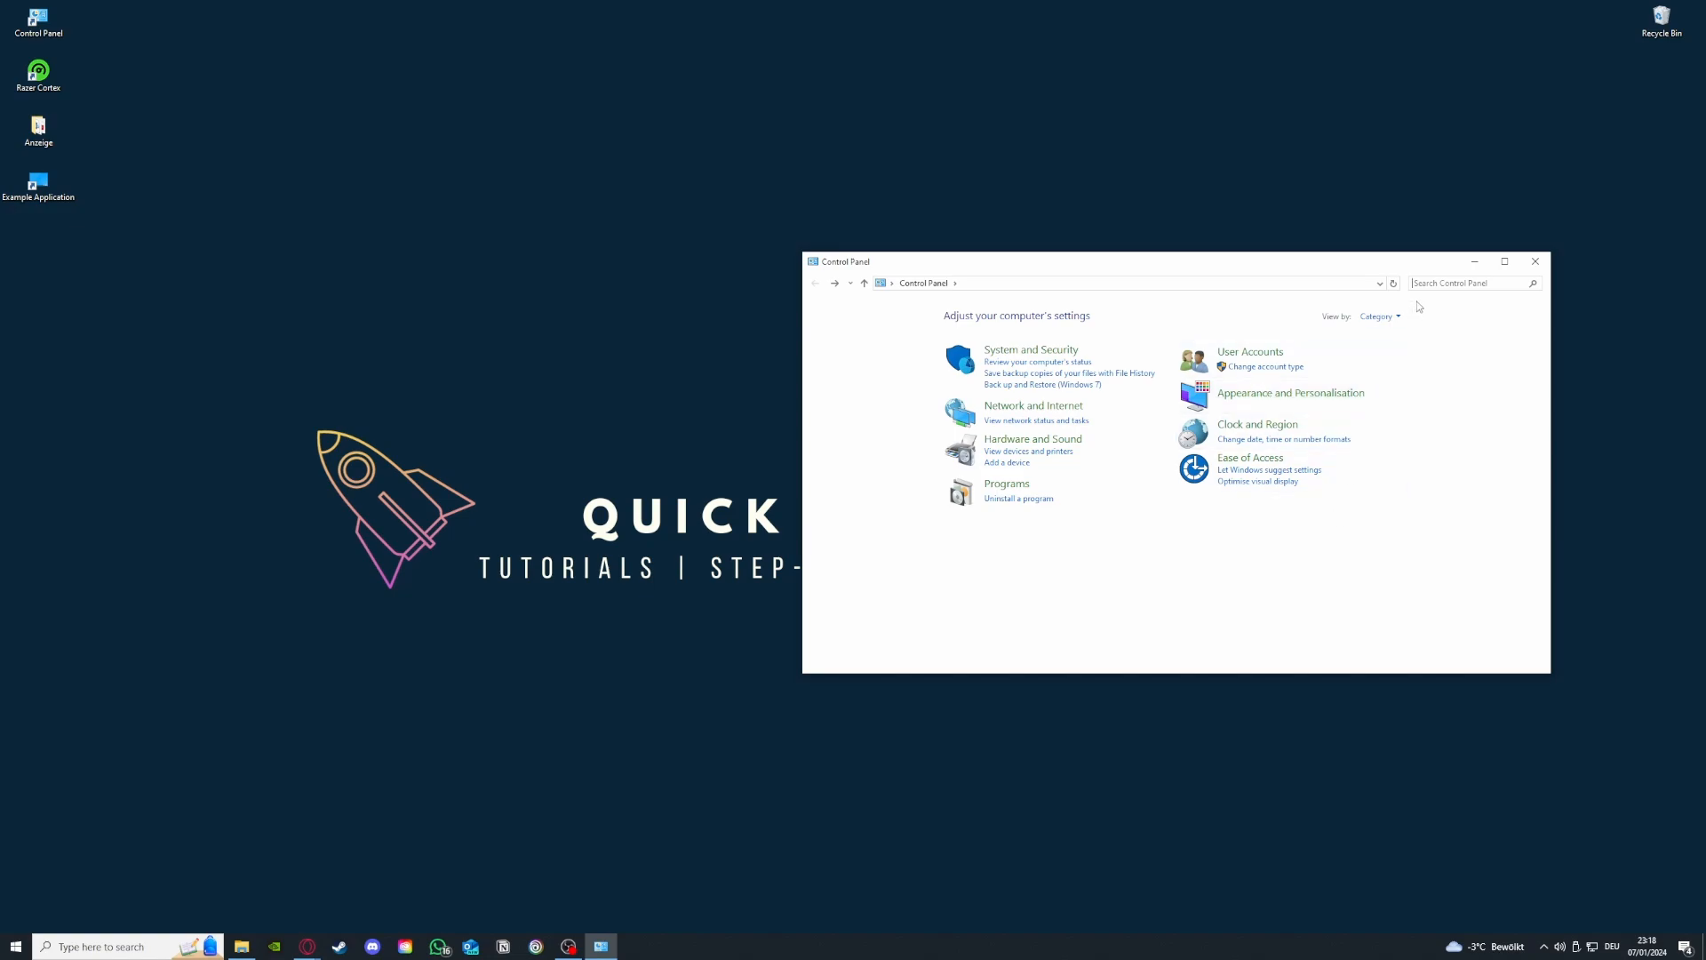
pyautogui.click(1437, 281)
pyautogui.write('window')
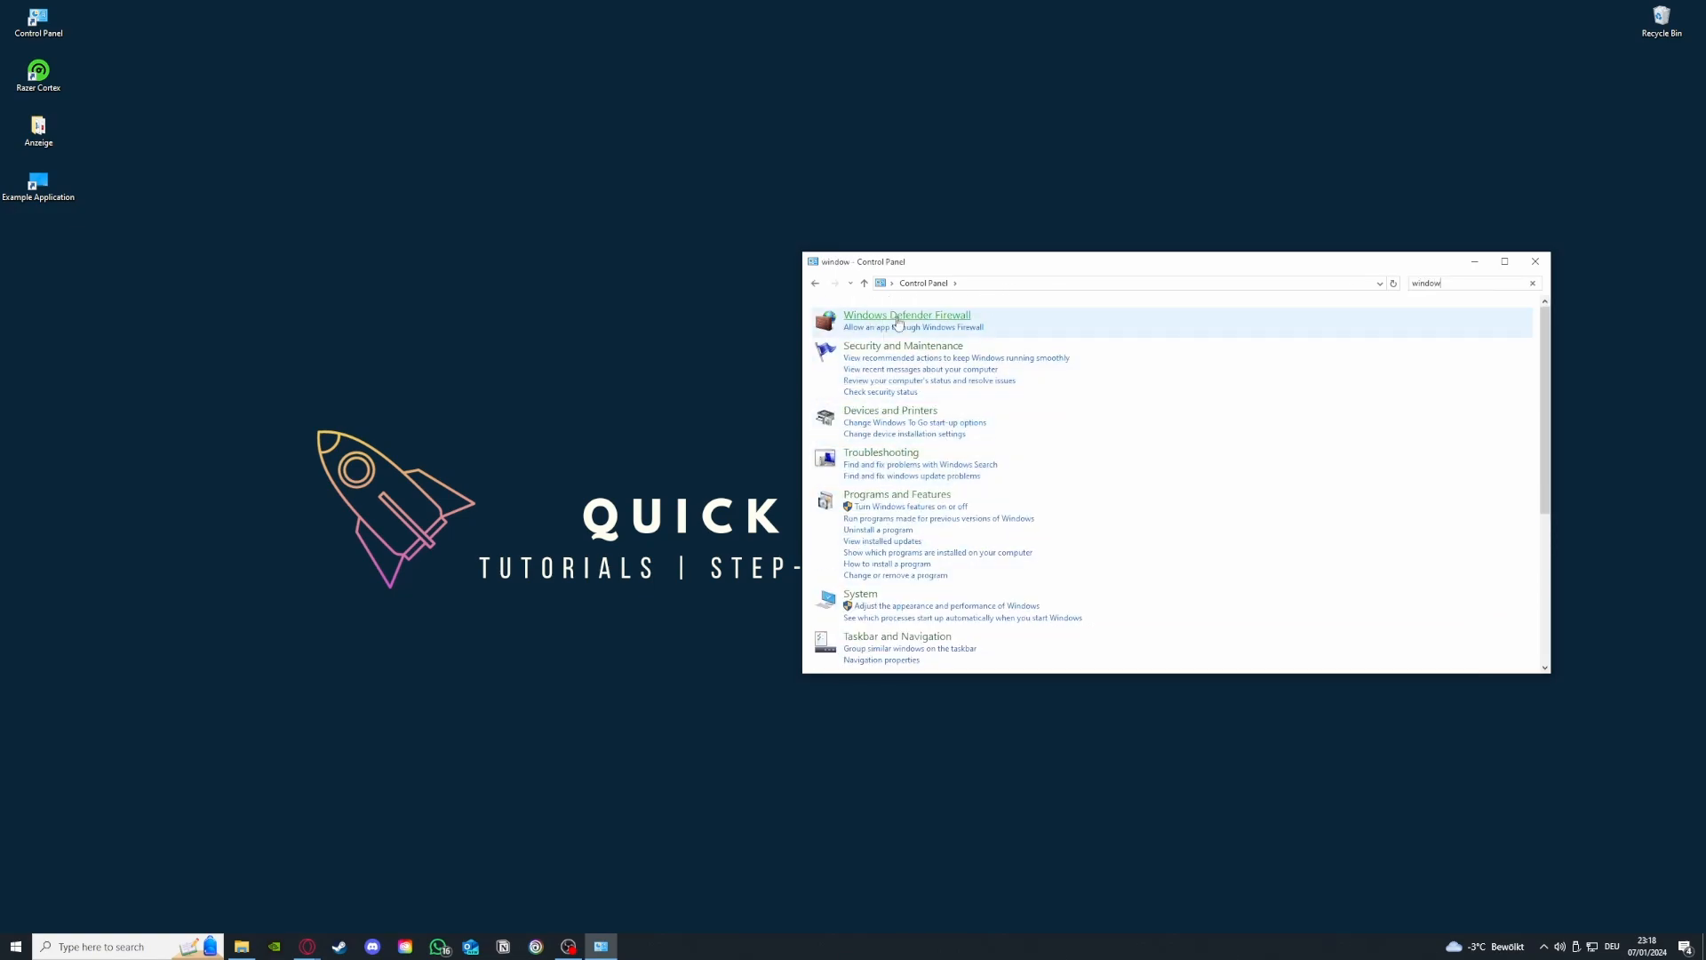
pyautogui.click(906, 315)
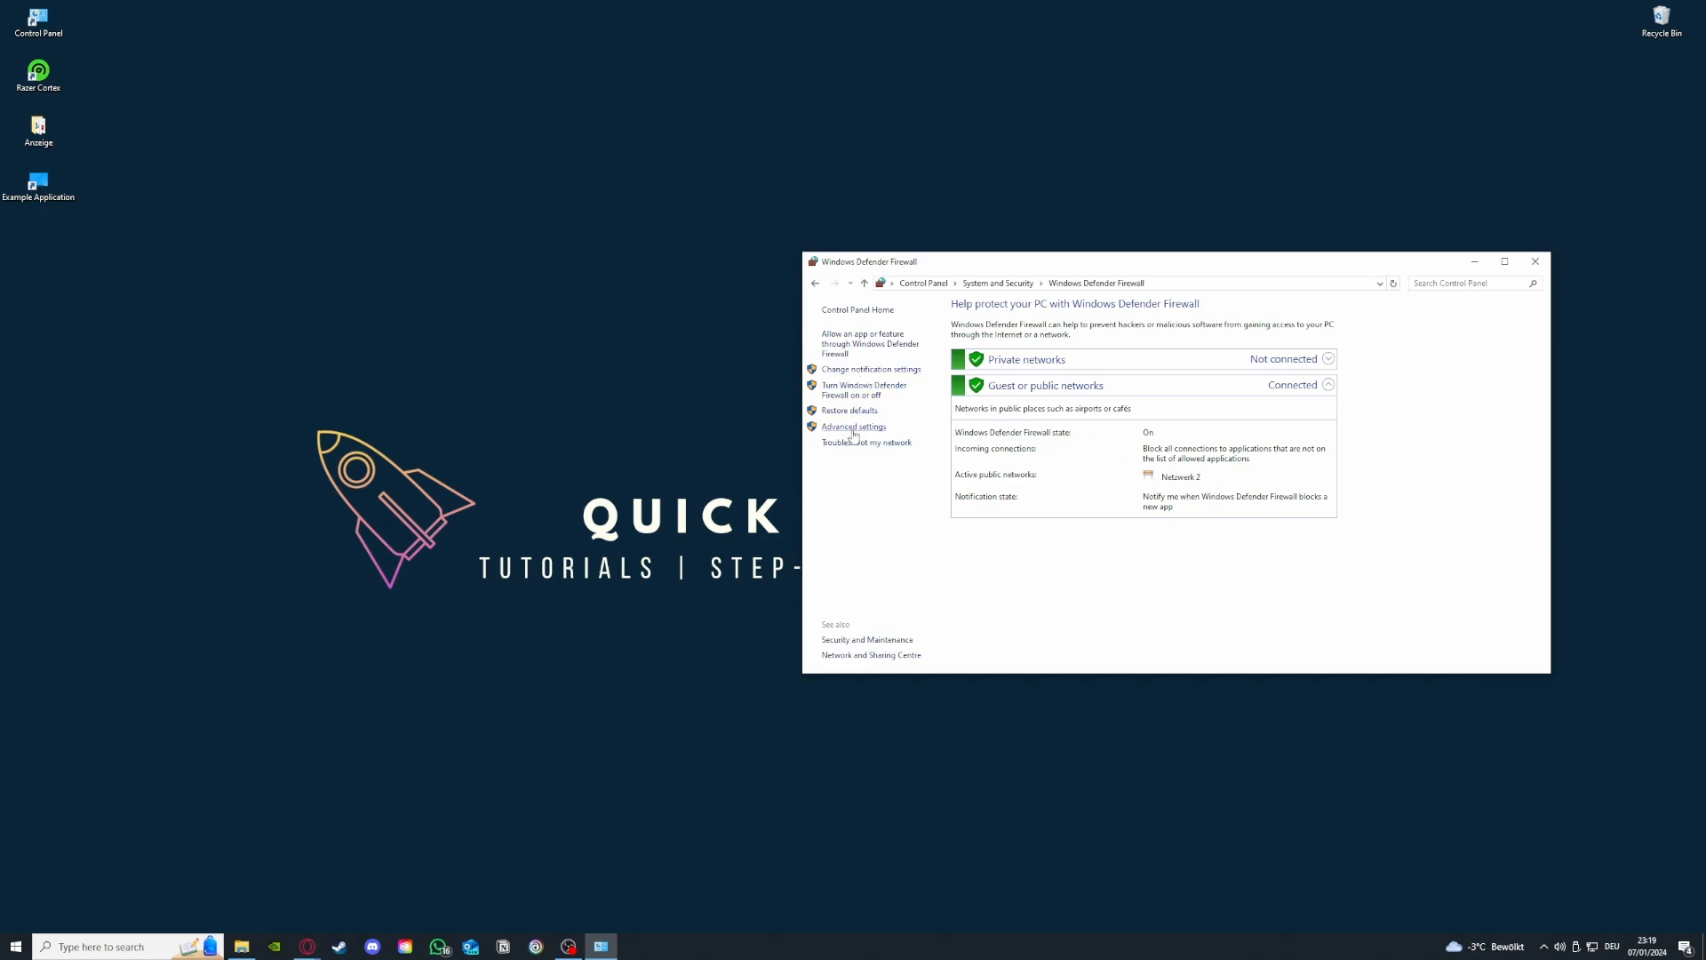
# Step: Review the list of apps and features allowed through Windows Defender Firewall and return to the firewall overview
pyautogui.click(856, 345)
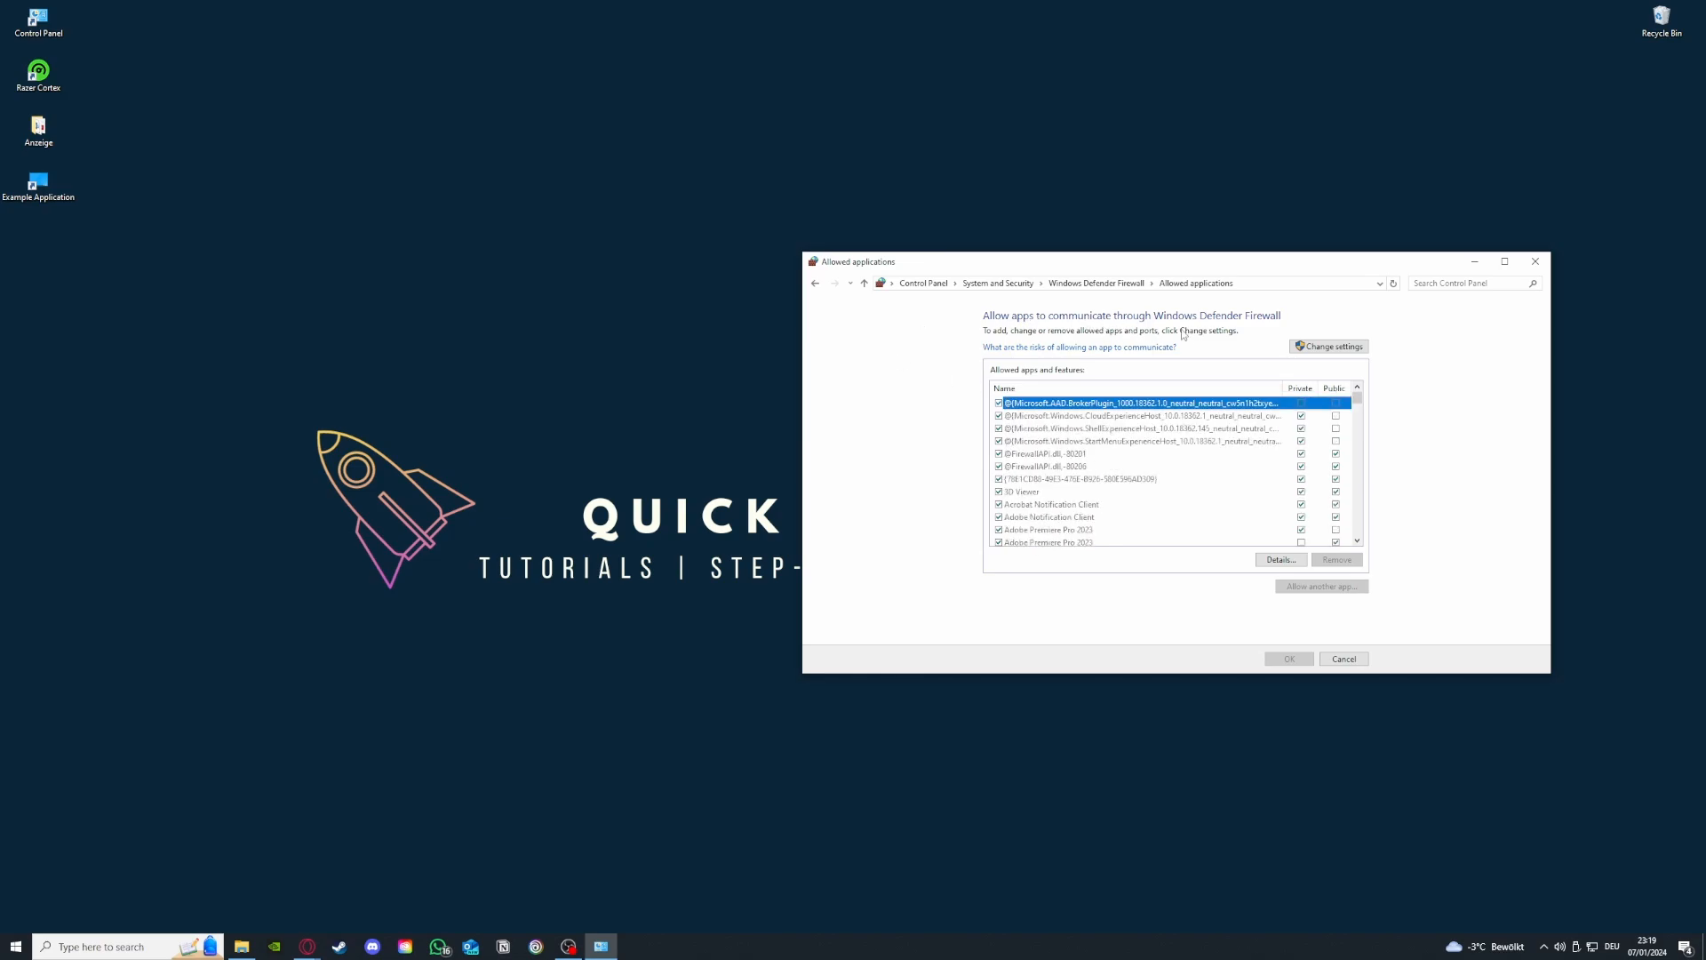
pyautogui.click(815, 284)
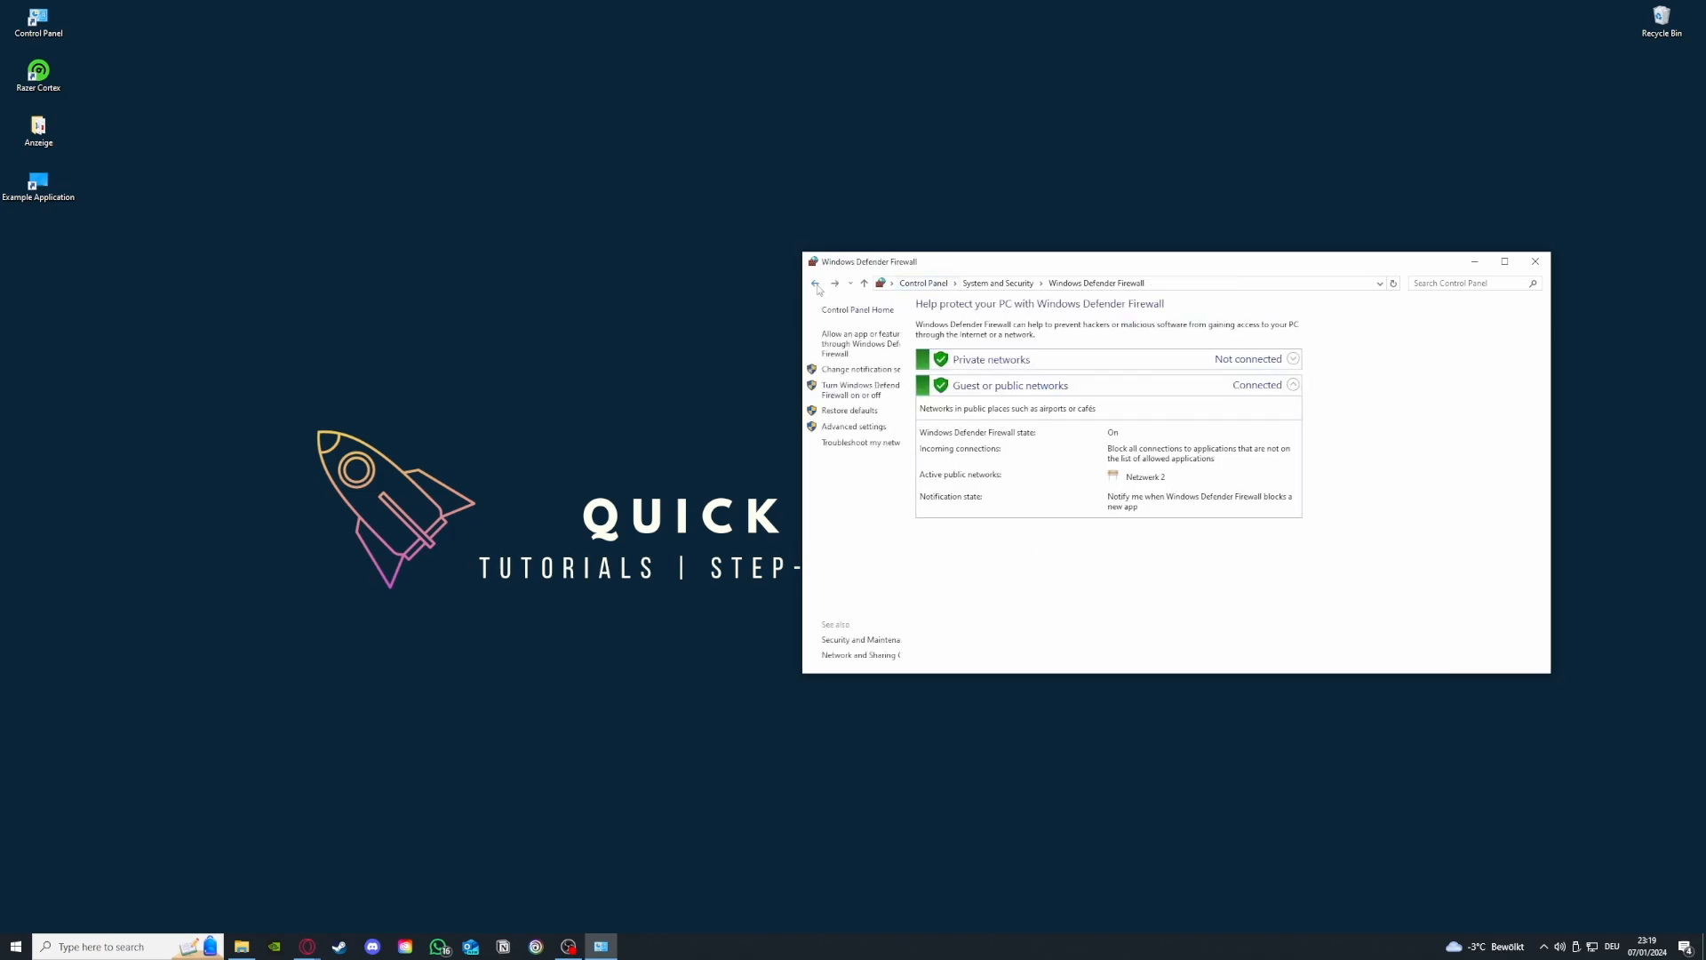
pyautogui.click(855, 346)
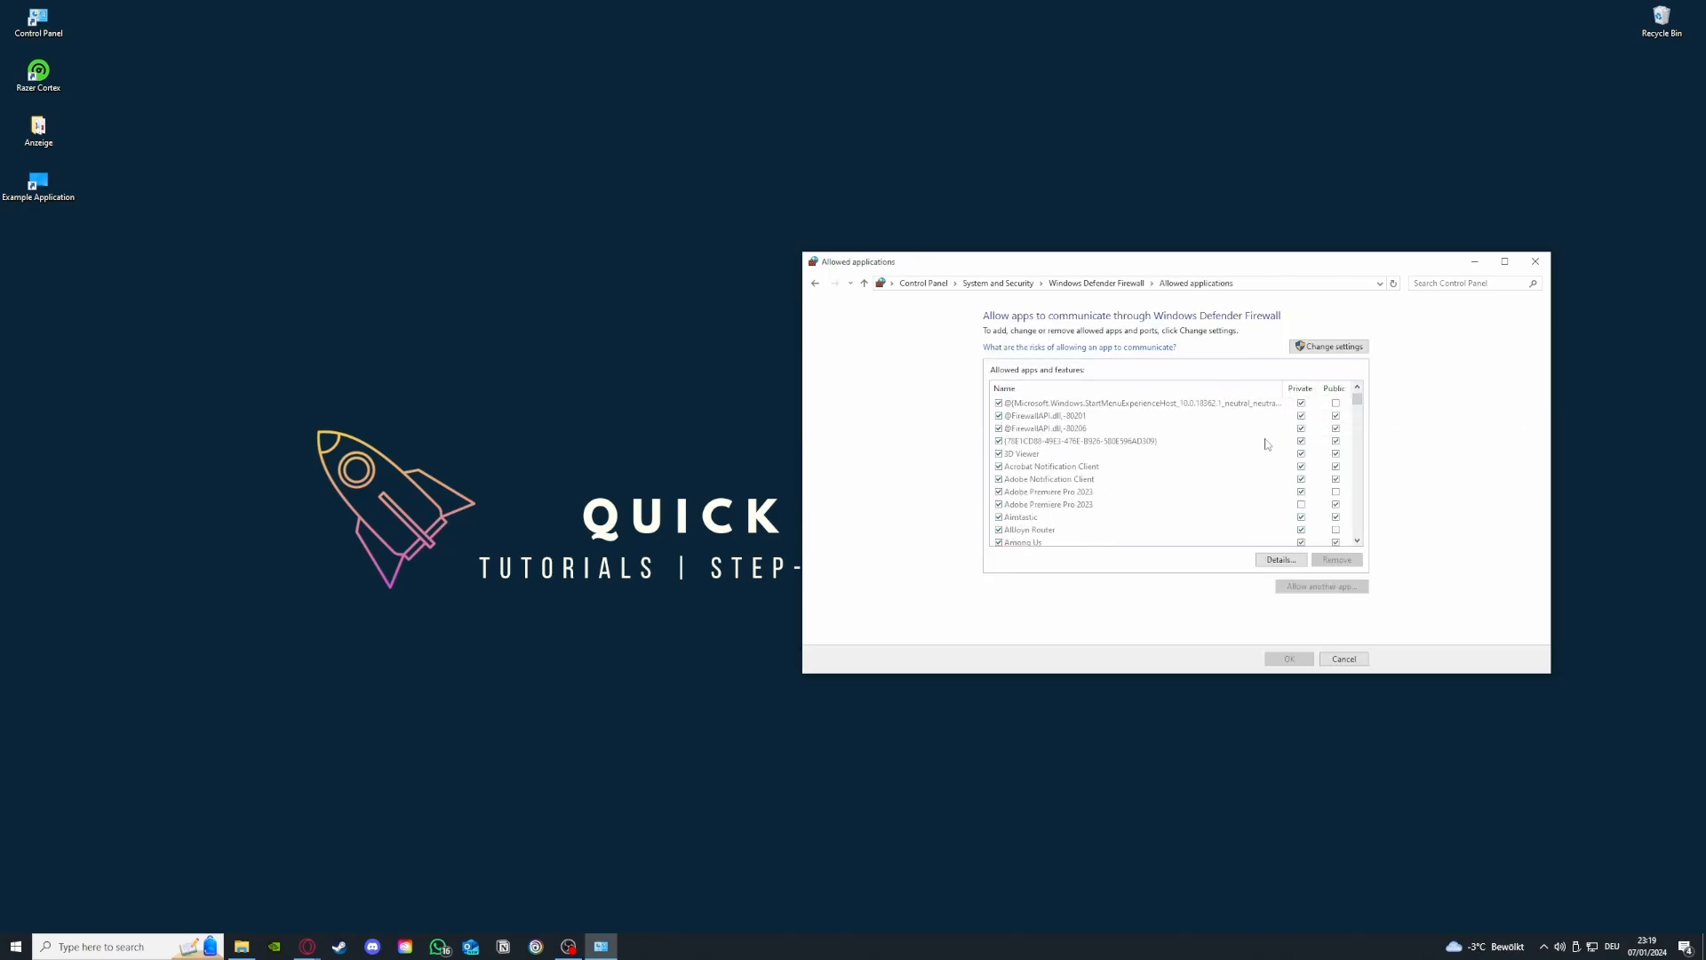
pyautogui.scroll(-10, 1266, 439)
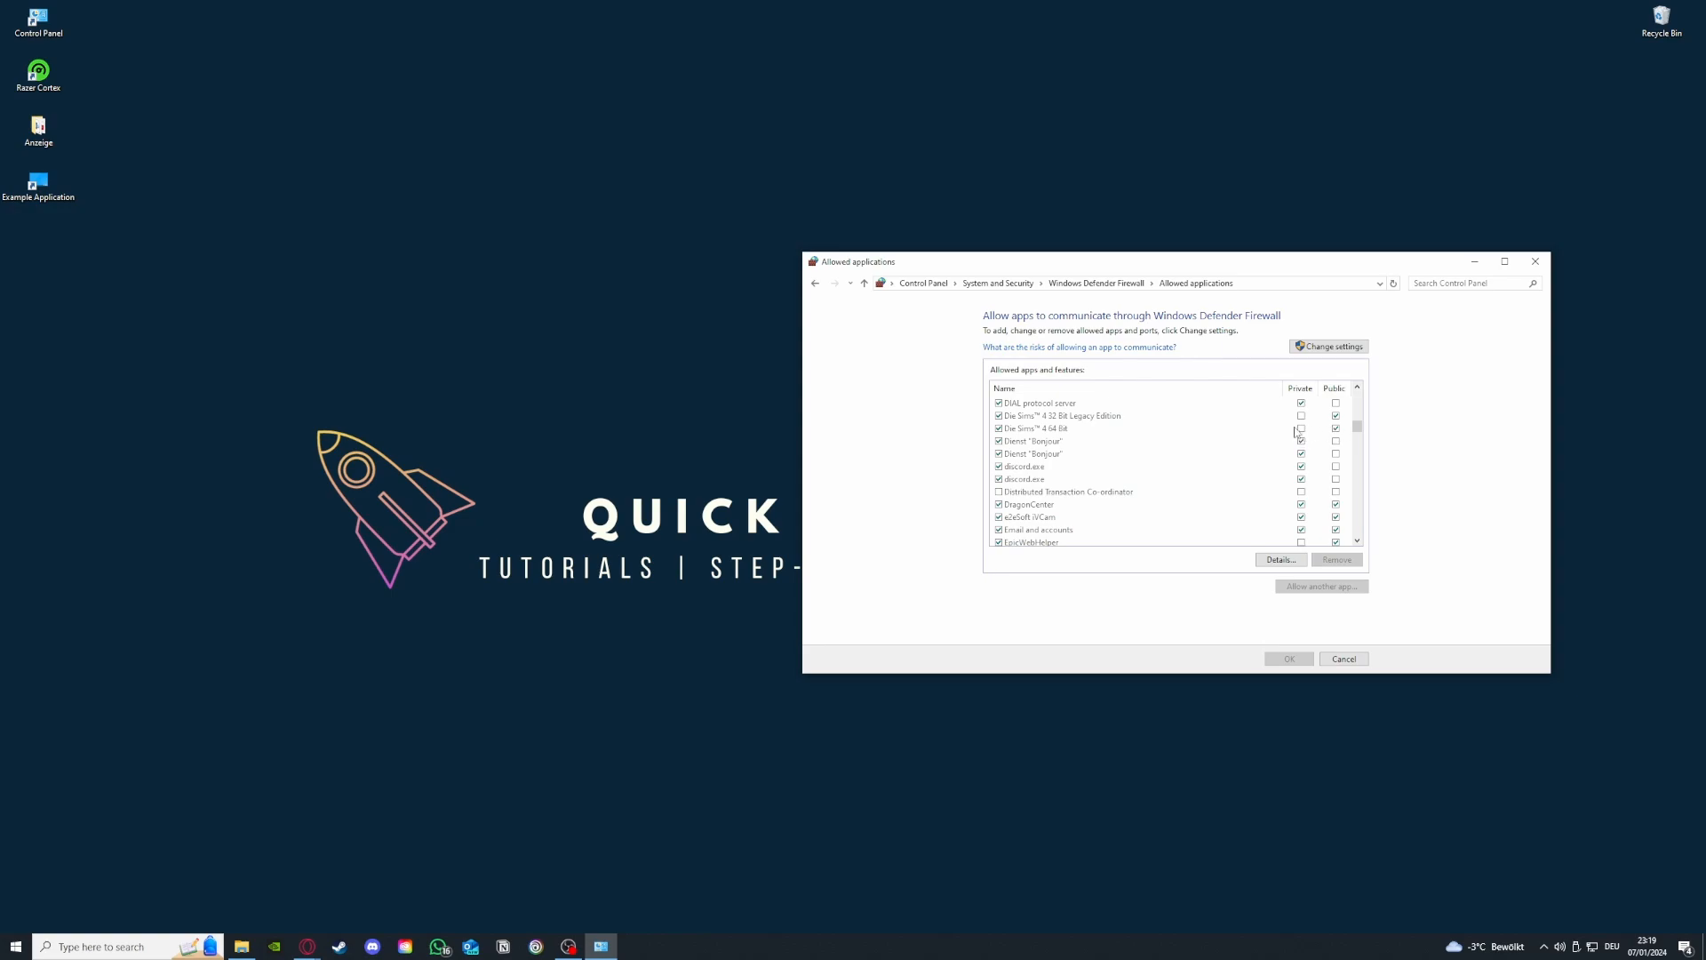
pyautogui.click(815, 284)
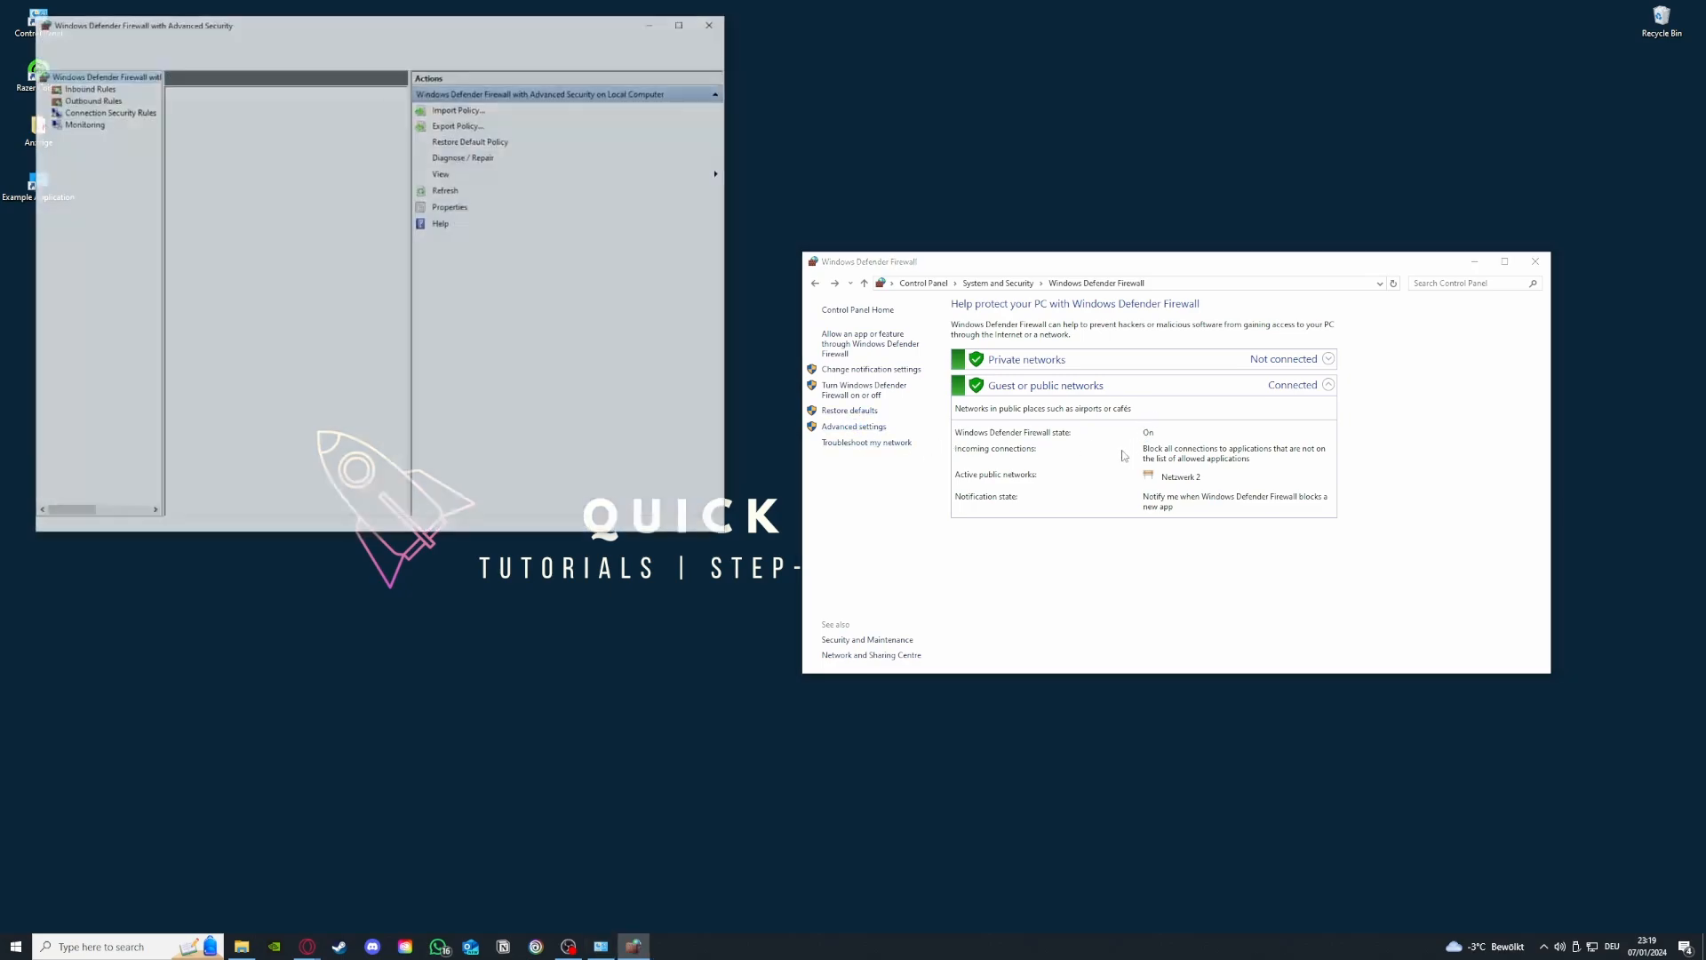
# Step: Examine the firewall's advanced security overview and its inbound rules, glancing at the outbound rules
pyautogui.scroll(-3, 264, 206)
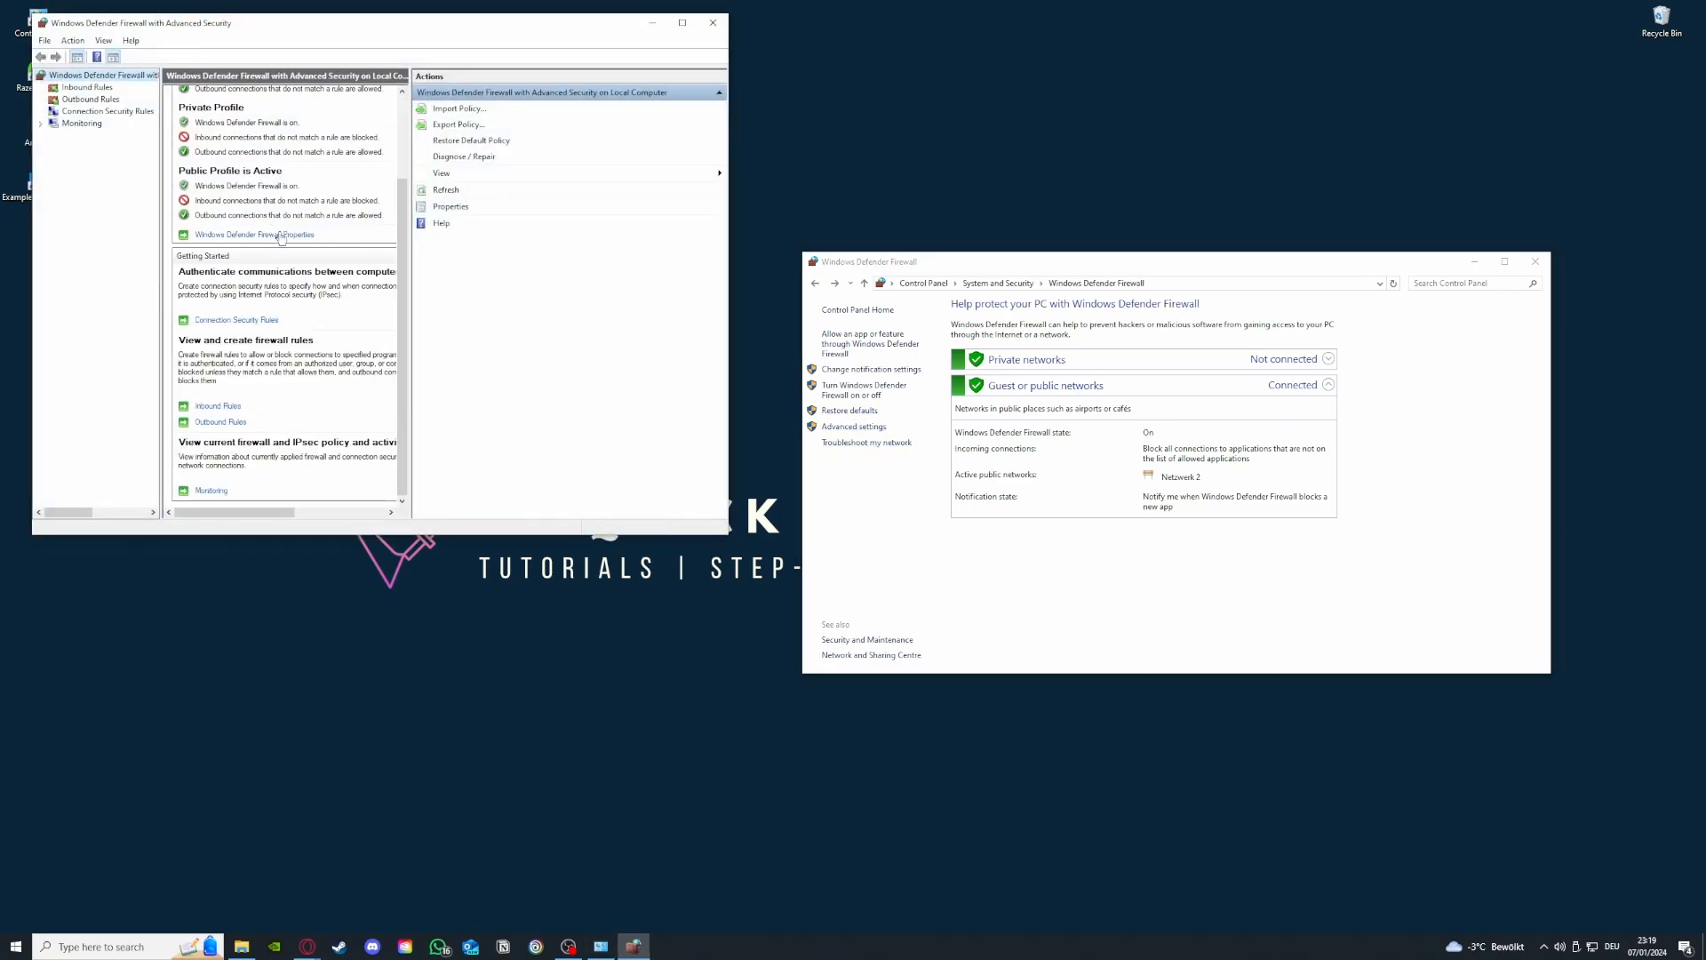
pyautogui.click(88, 88)
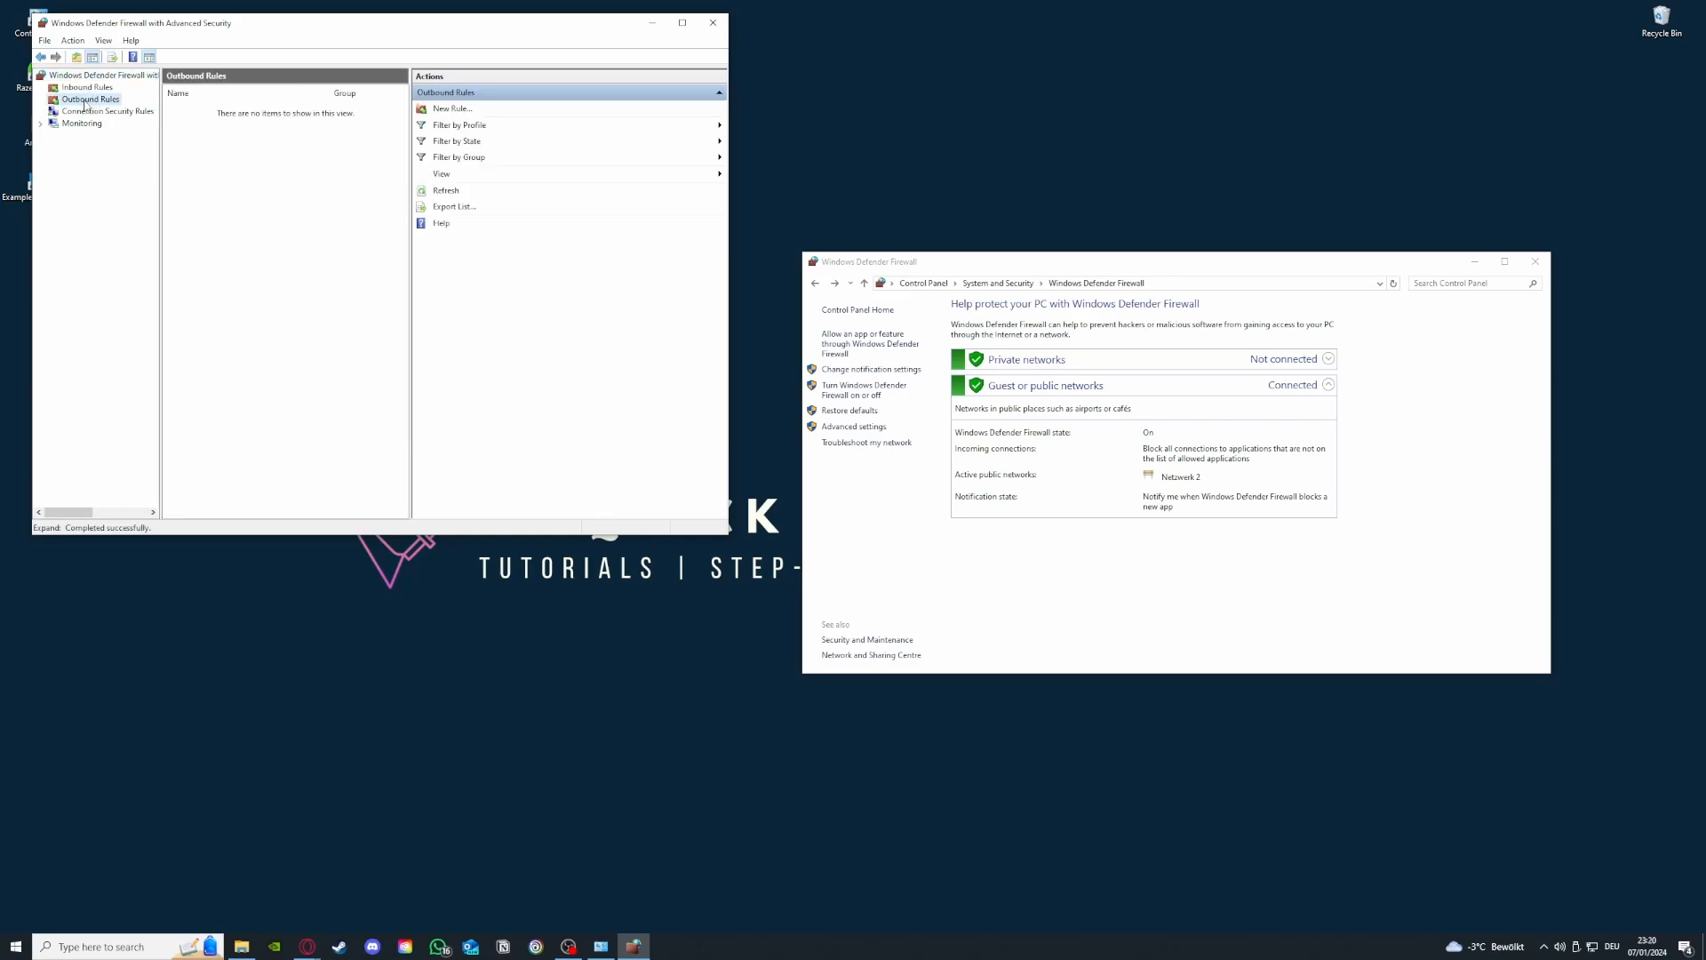
pyautogui.click(90, 99)
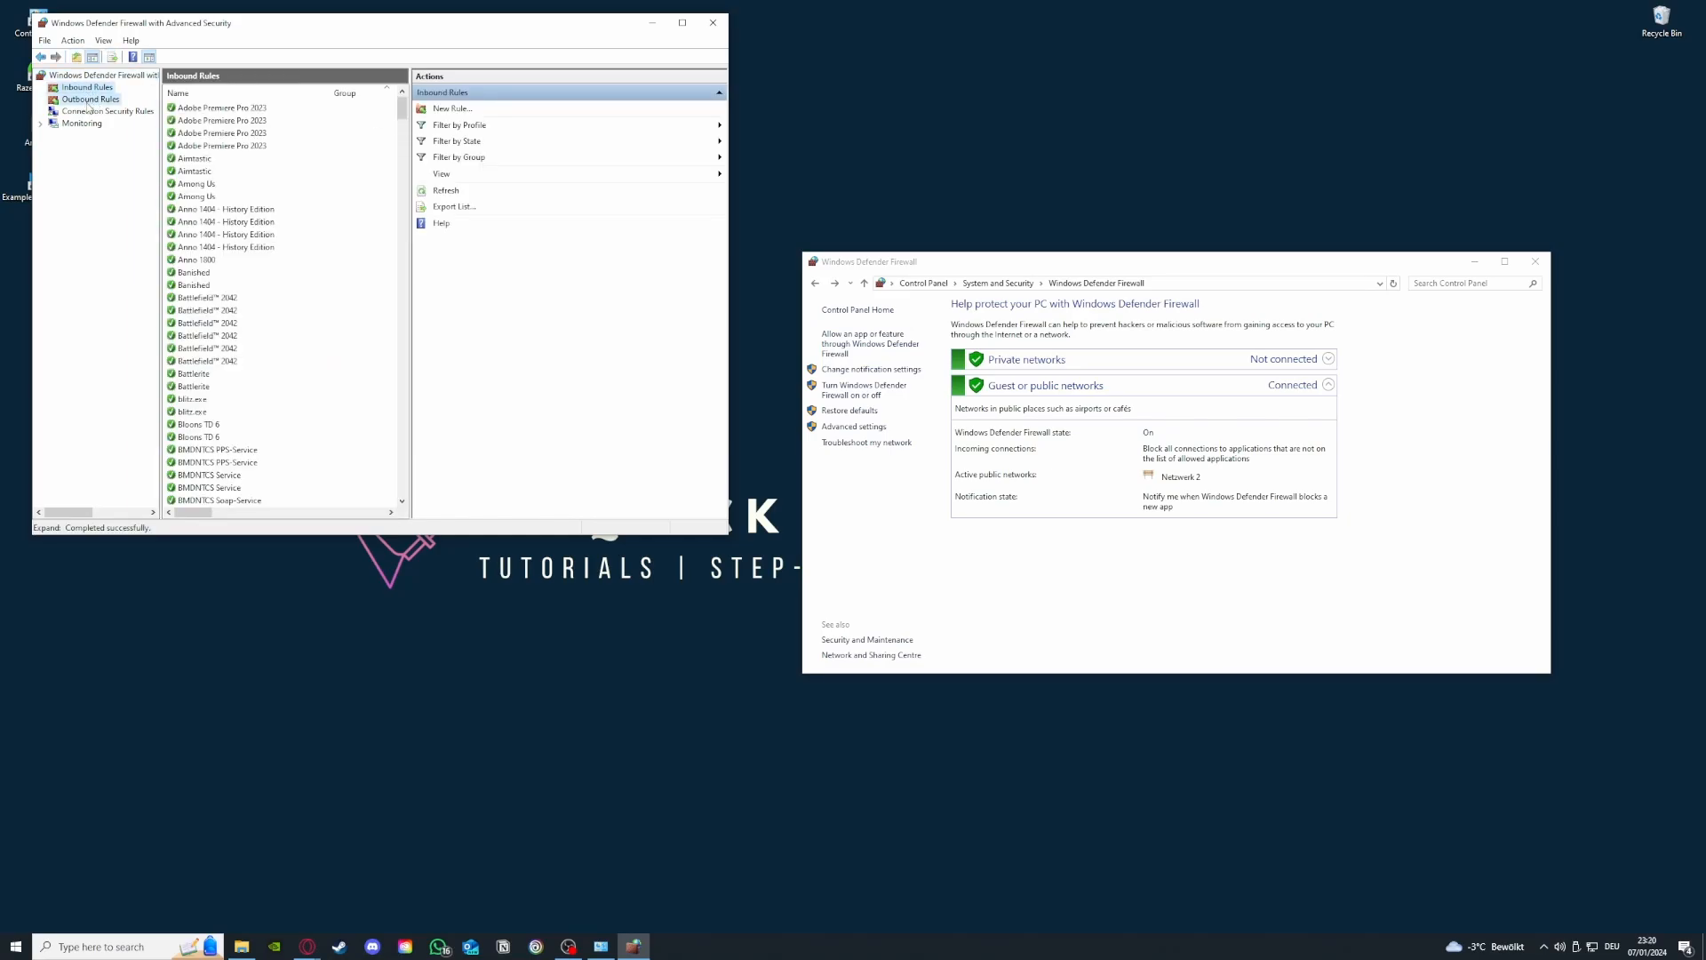
pyautogui.click(88, 88)
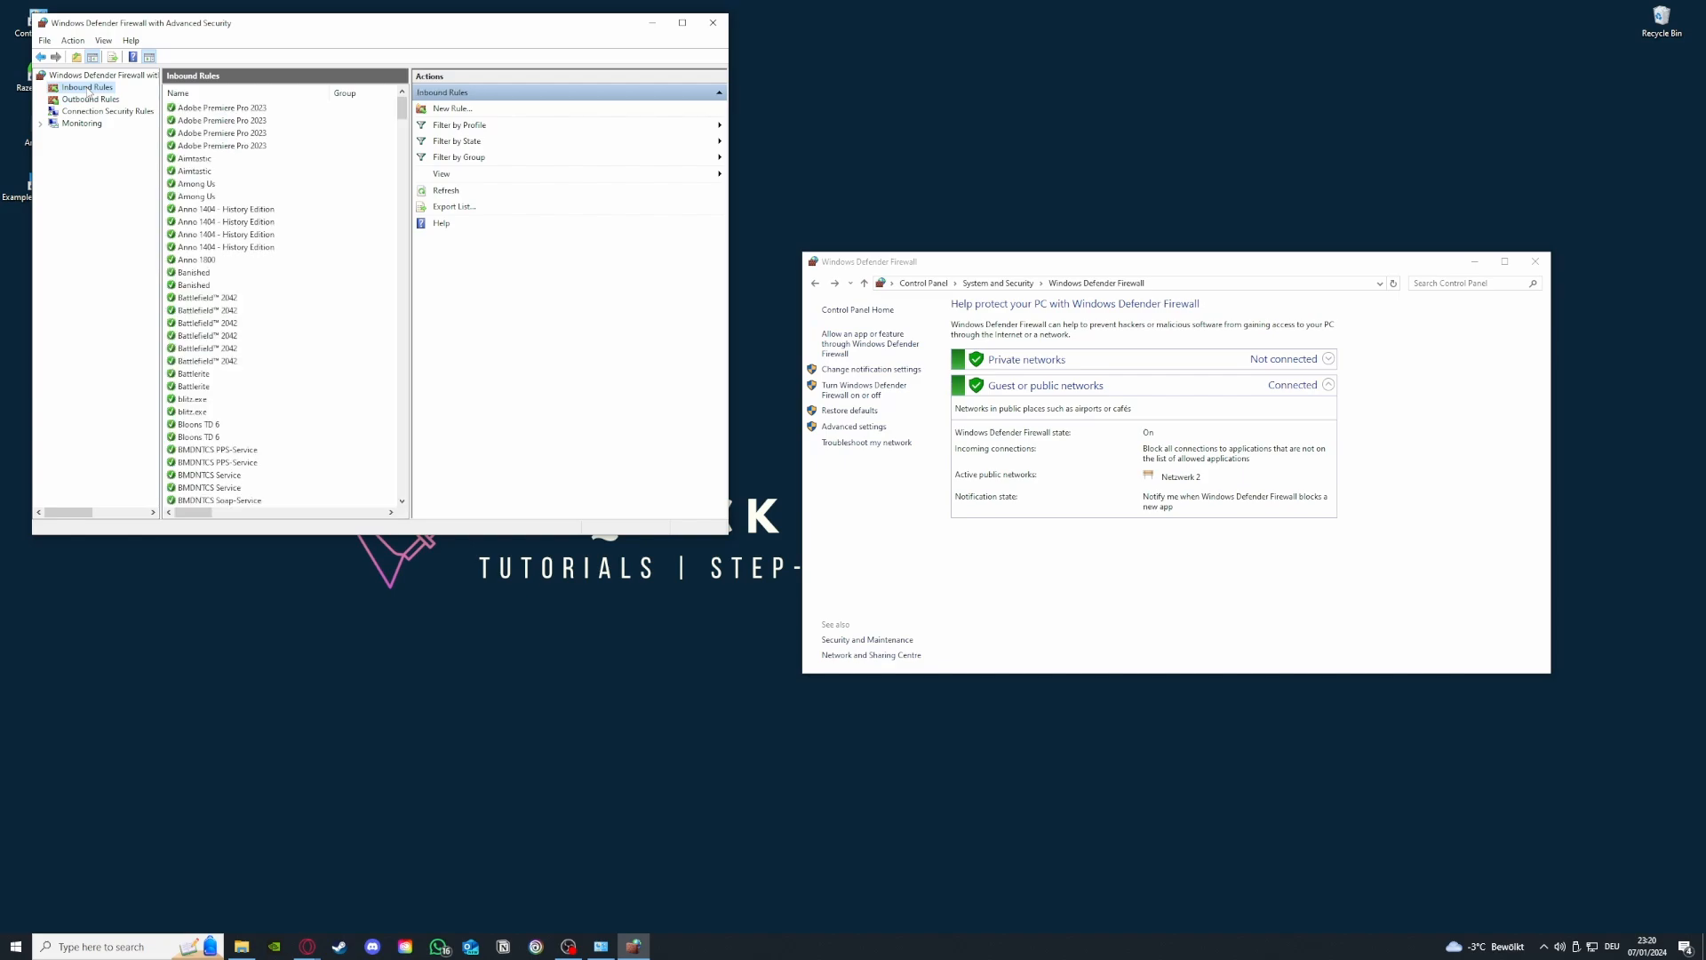
pyautogui.scroll(-20, 277, 267)
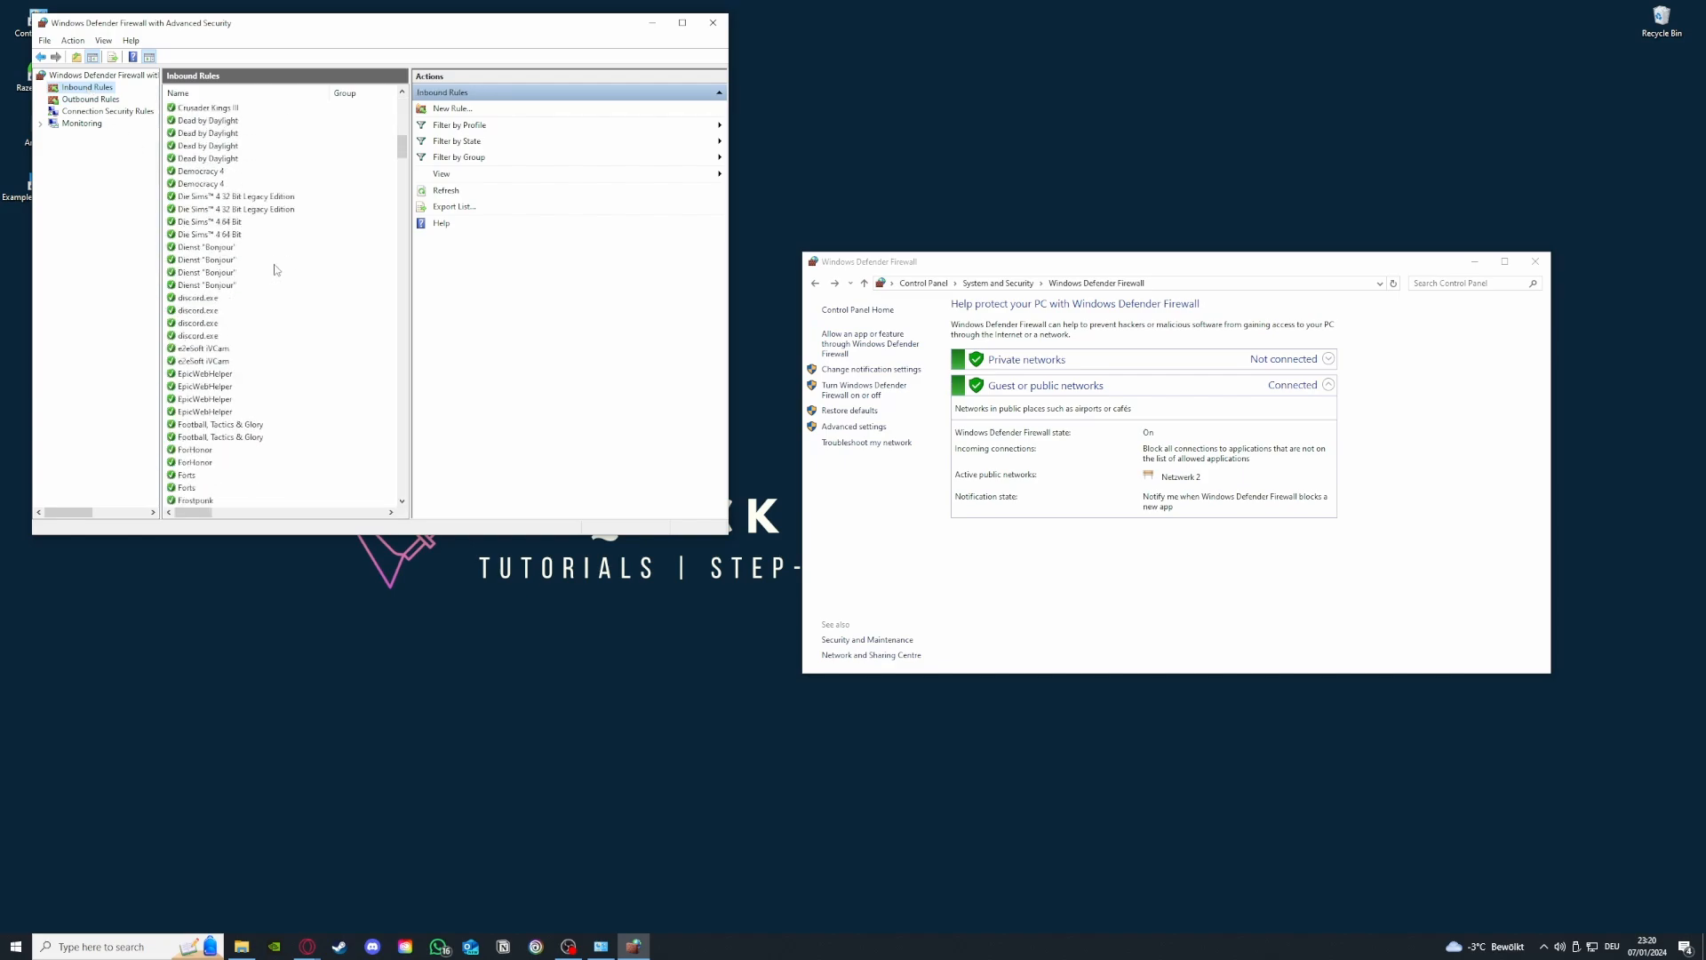
# Step: View the rule types in the New Inbound Rule Wizard, cancel it, and look further through the inbound rules
pyautogui.click(477, 111)
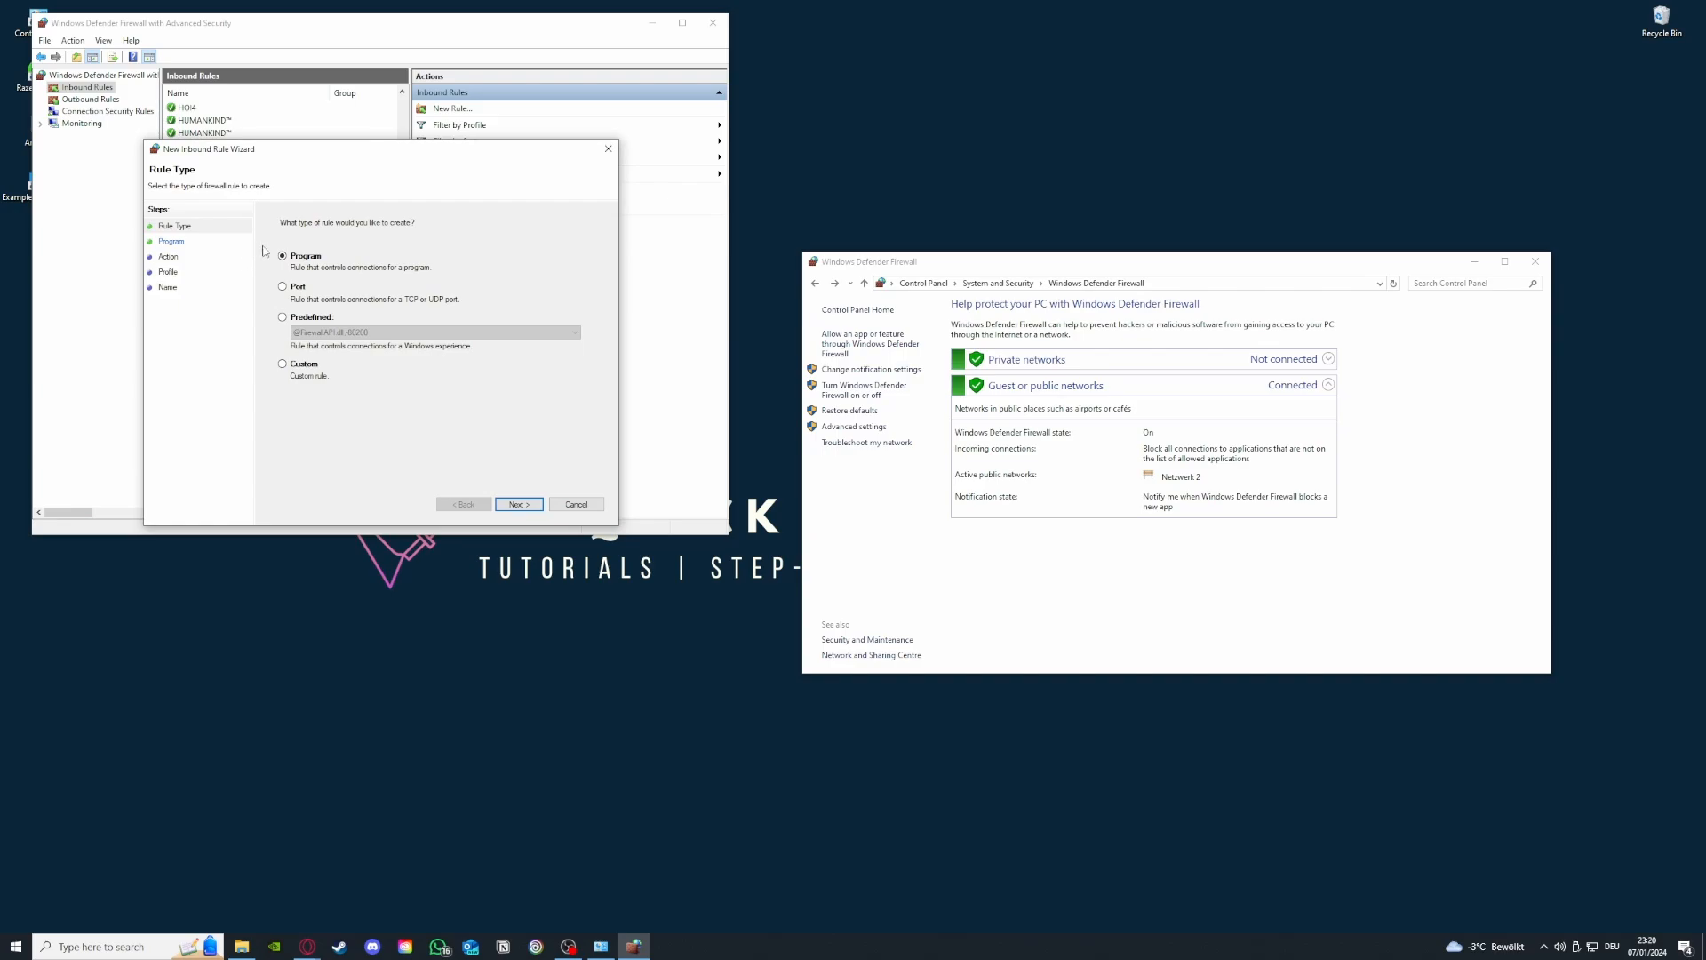
pyautogui.click(615, 151)
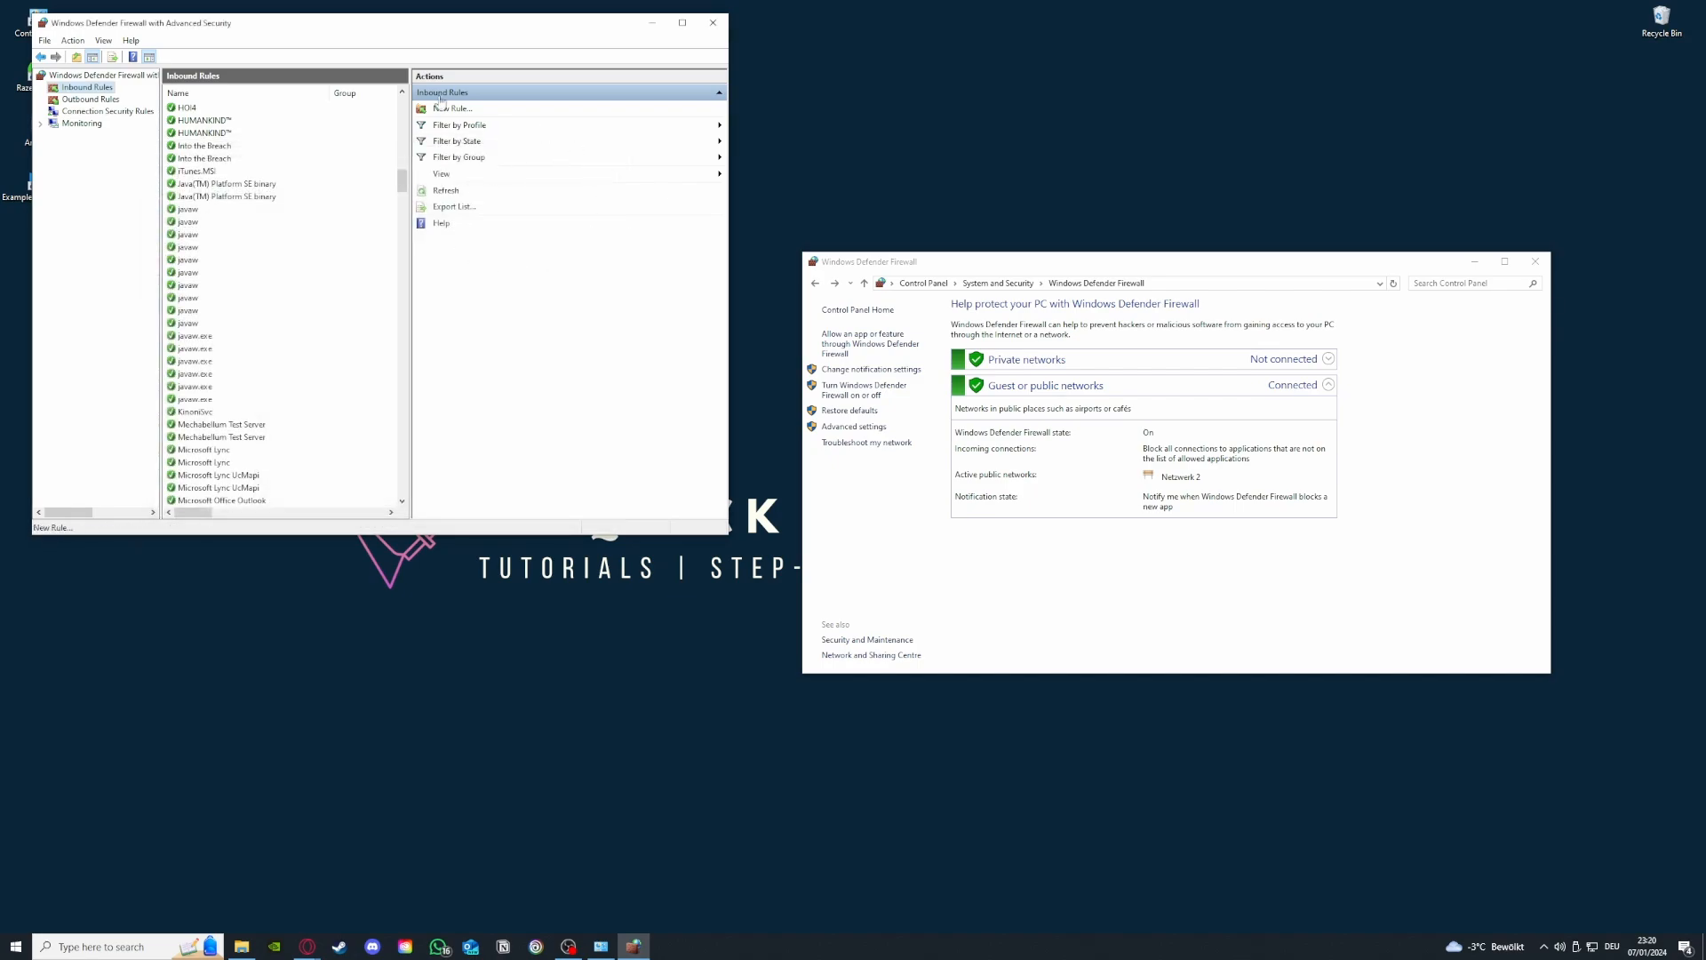
pyautogui.scroll(-15, 313, 429)
pyautogui.scroll(-8, 311, 430)
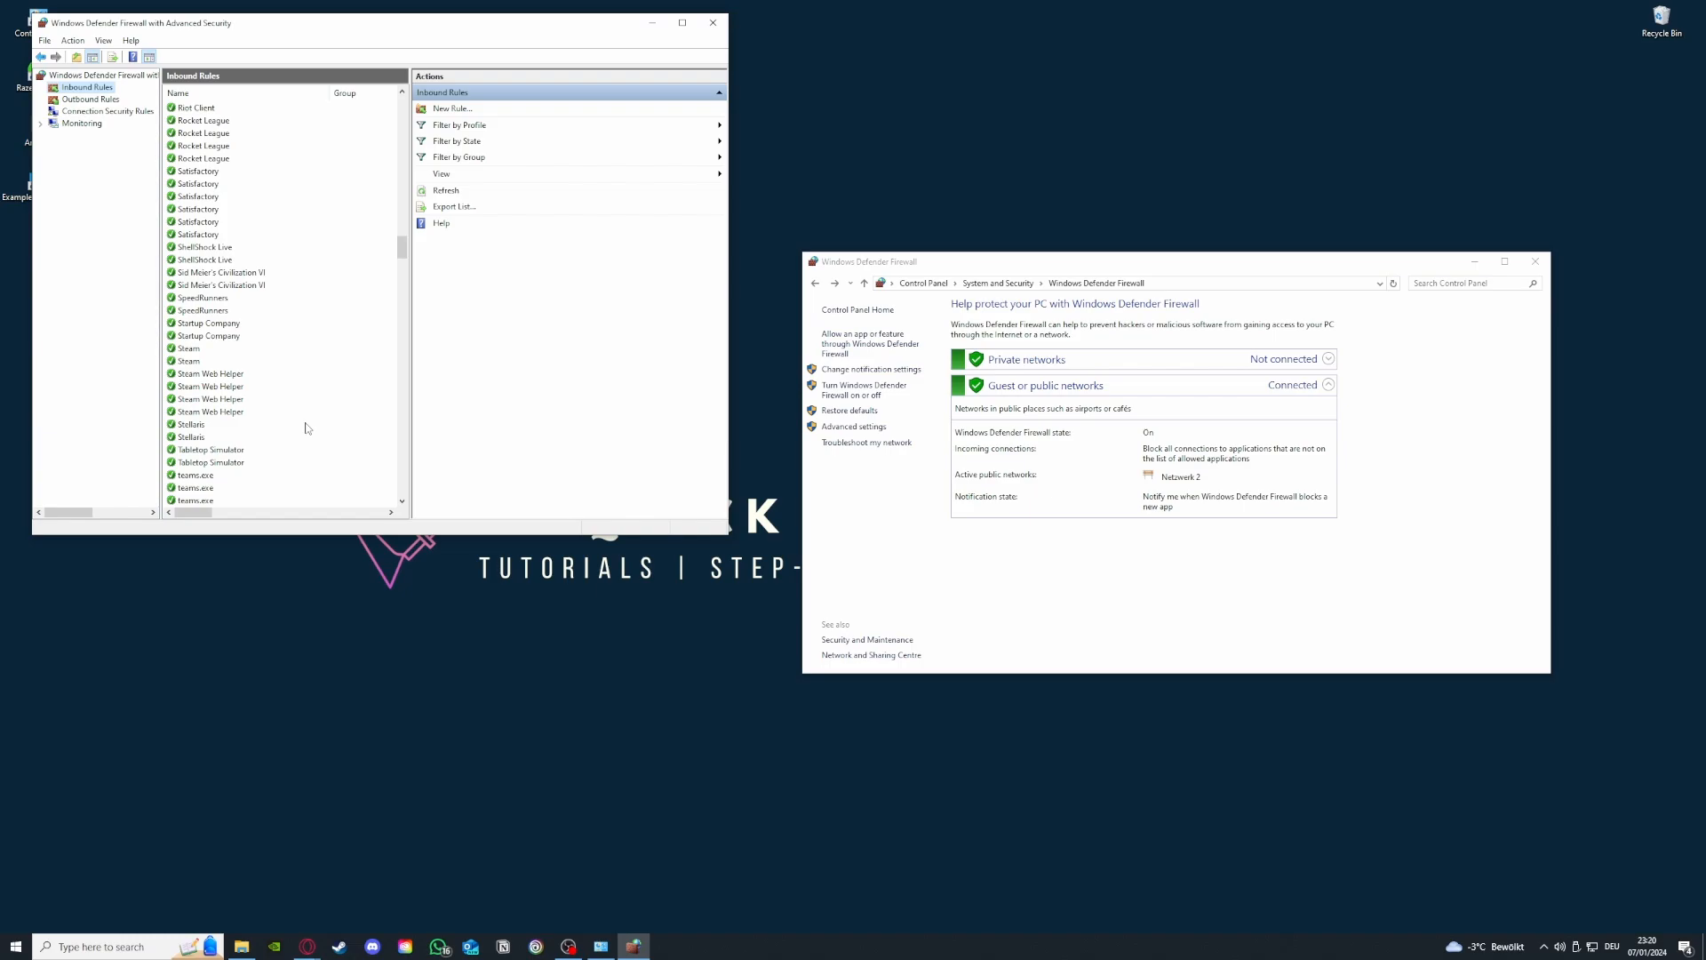
# Step: Examine the list of outbound firewall rules and compare it with the inbound rules
pyautogui.click(91, 99)
pyautogui.click(89, 88)
pyautogui.click(91, 100)
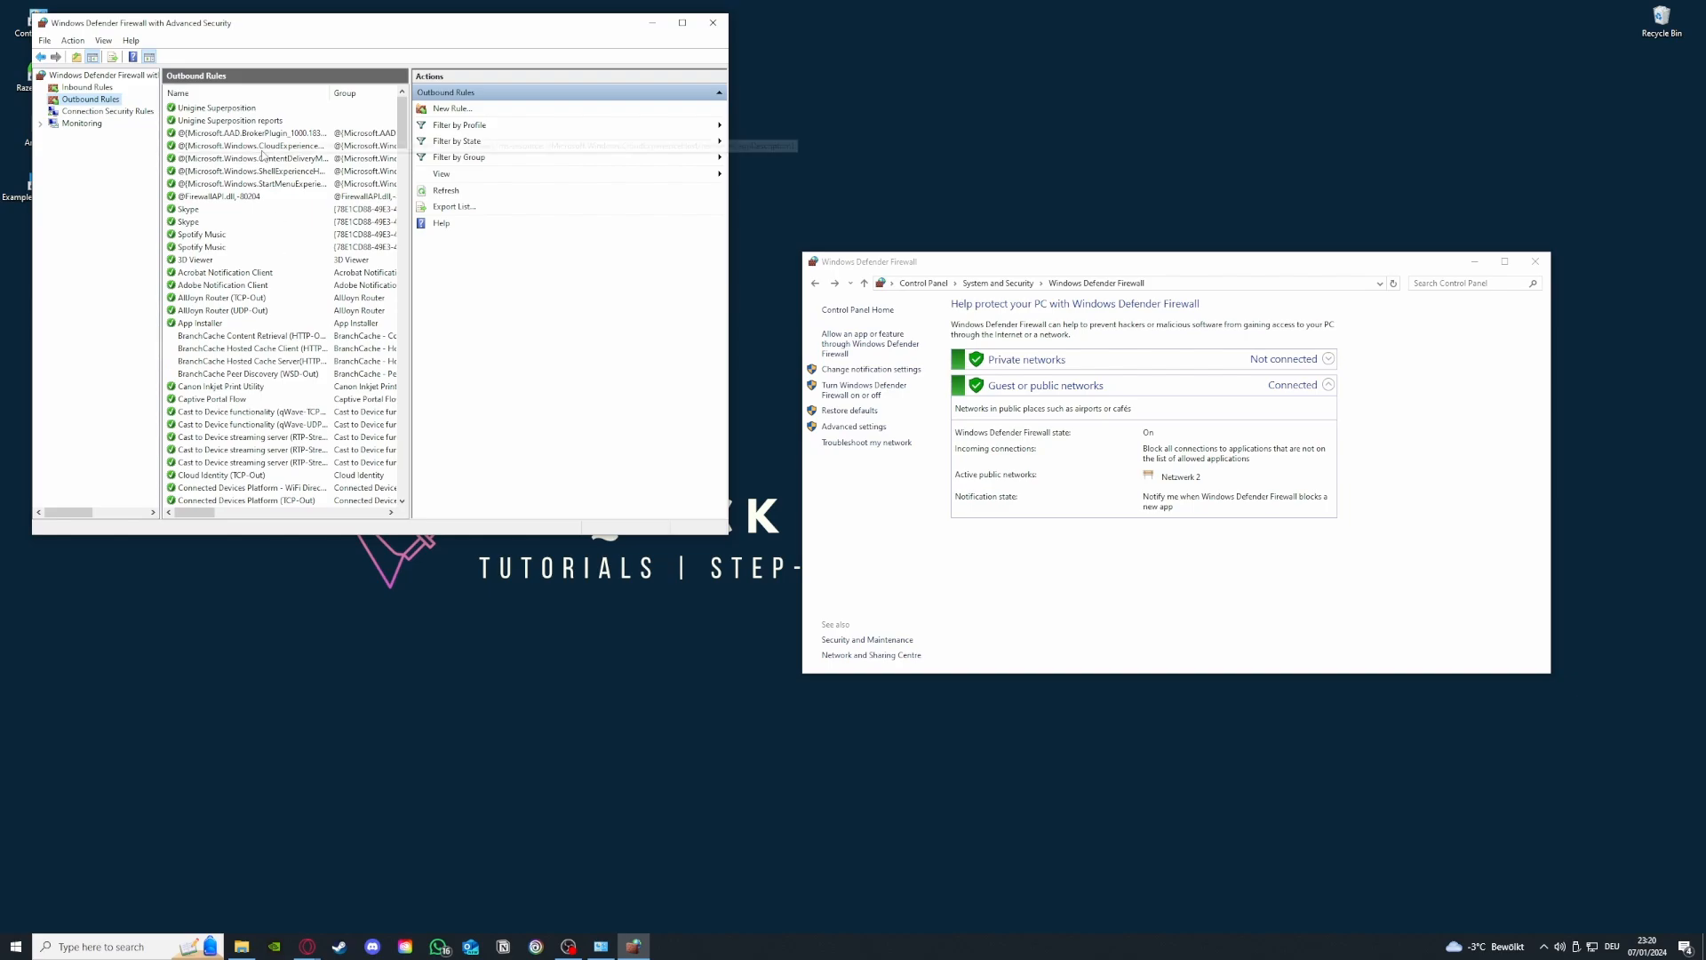
pyautogui.scroll(-15, 256, 157)
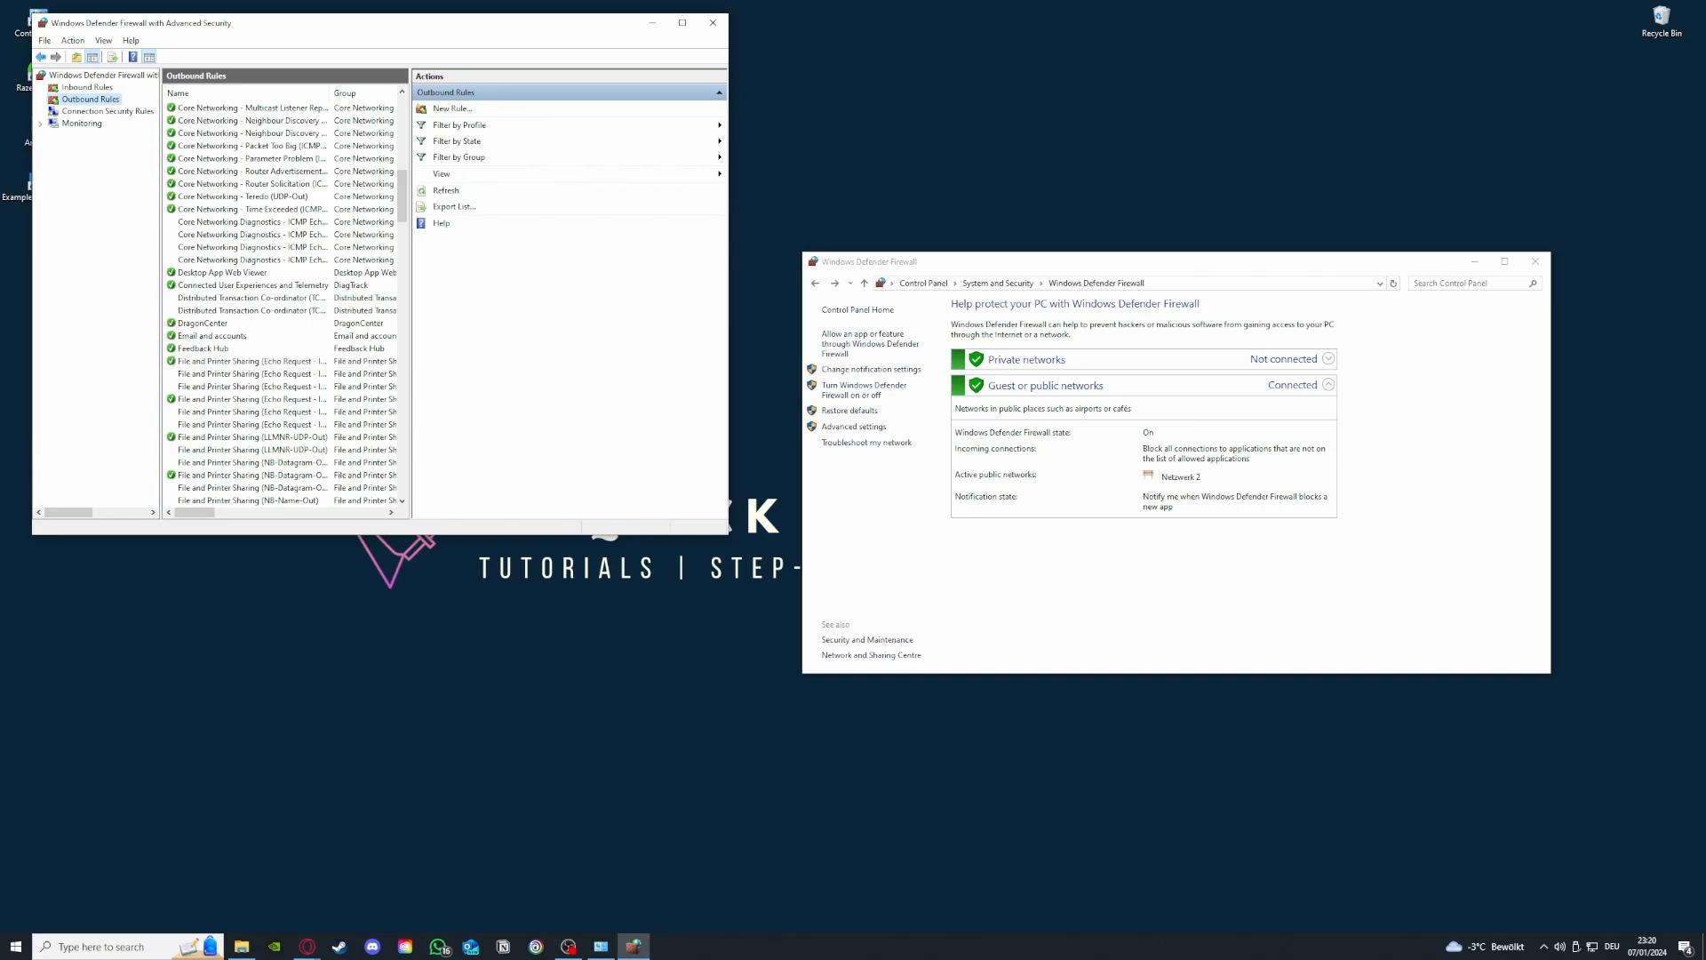
pyautogui.click(308, 945)
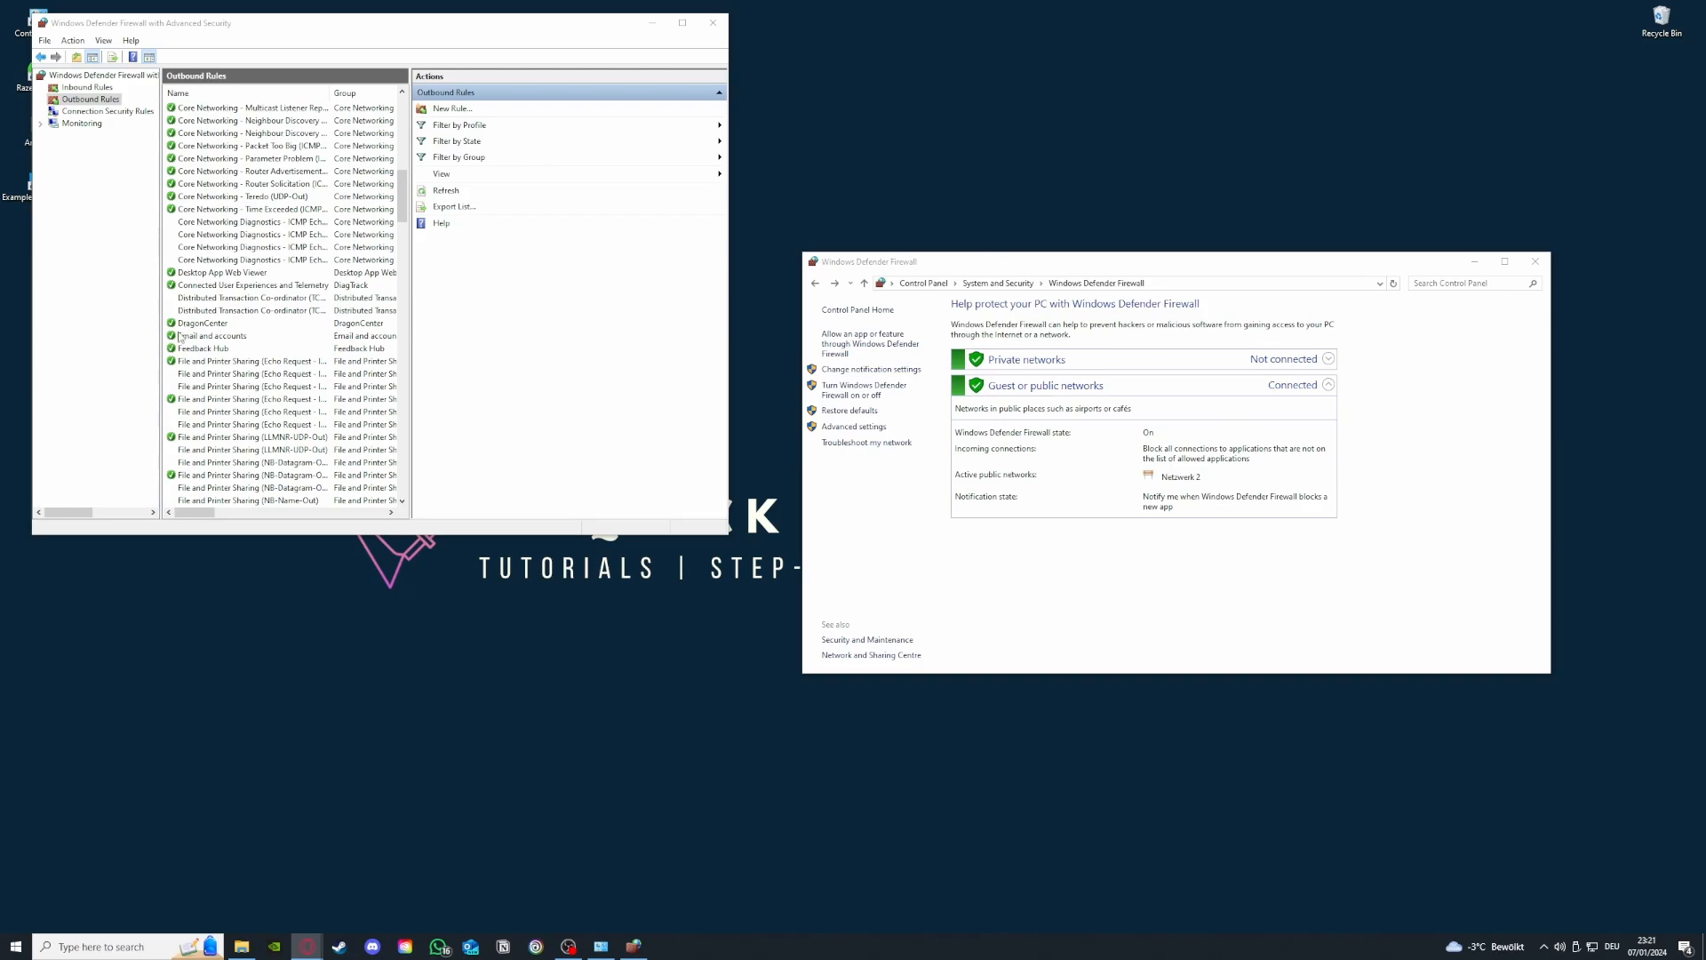
pyautogui.scroll(12, 283, 375)
pyautogui.scroll(3, 282, 374)
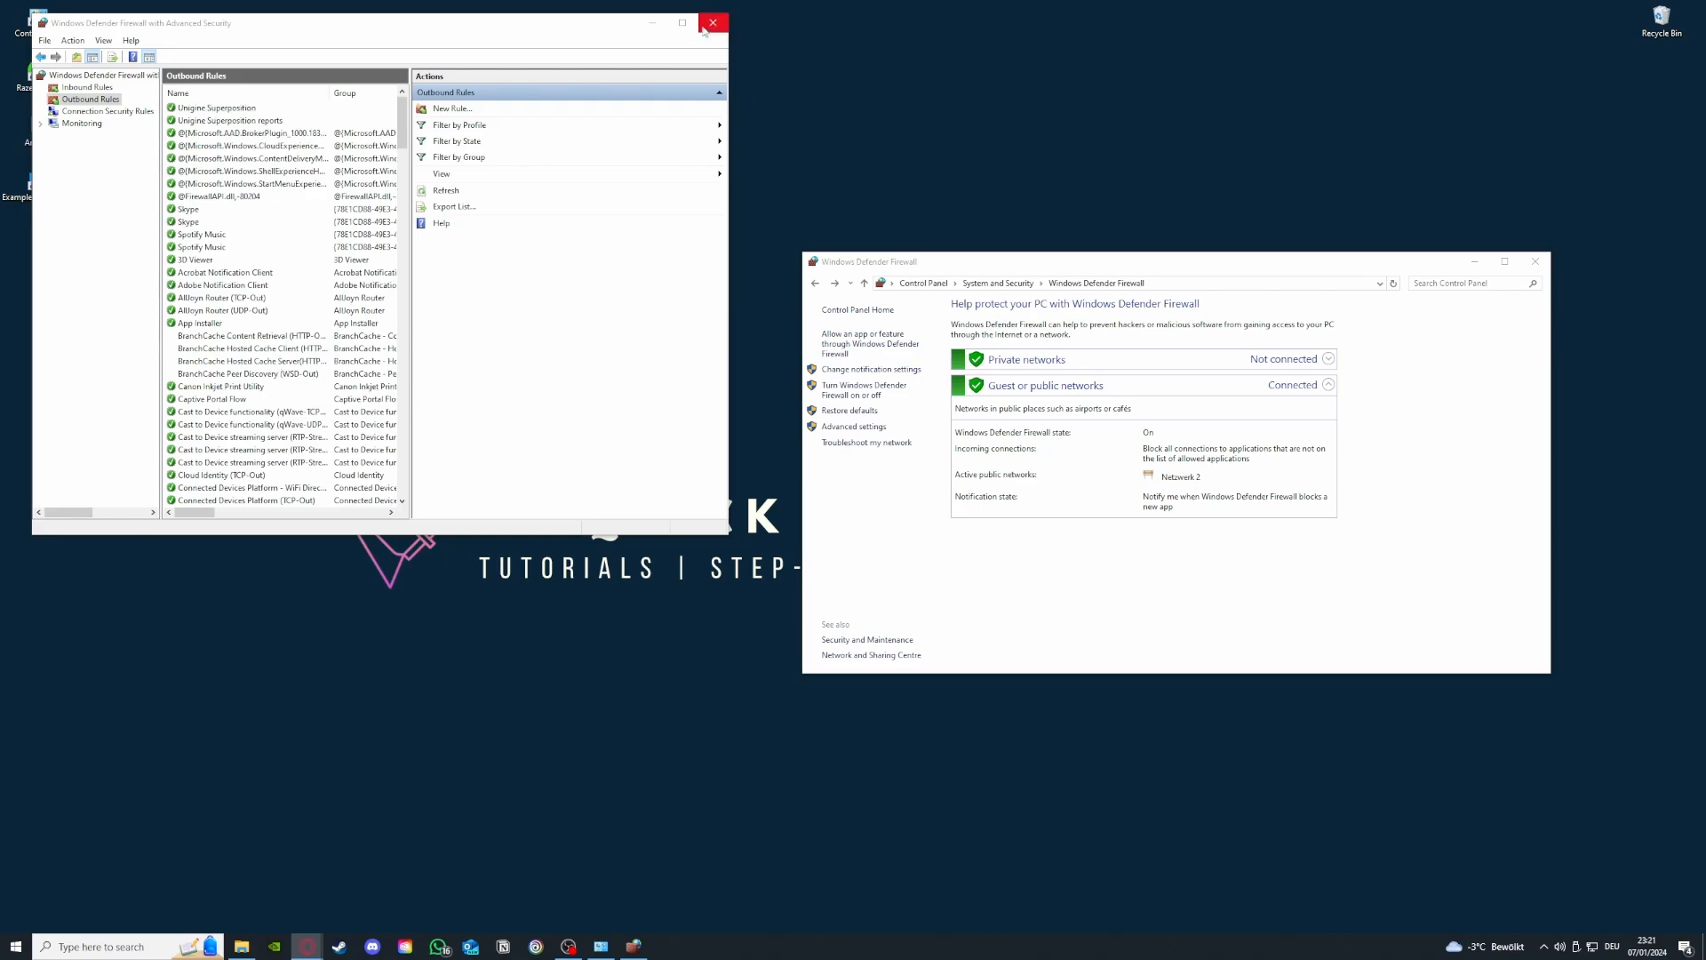
pyautogui.click(74, 88)
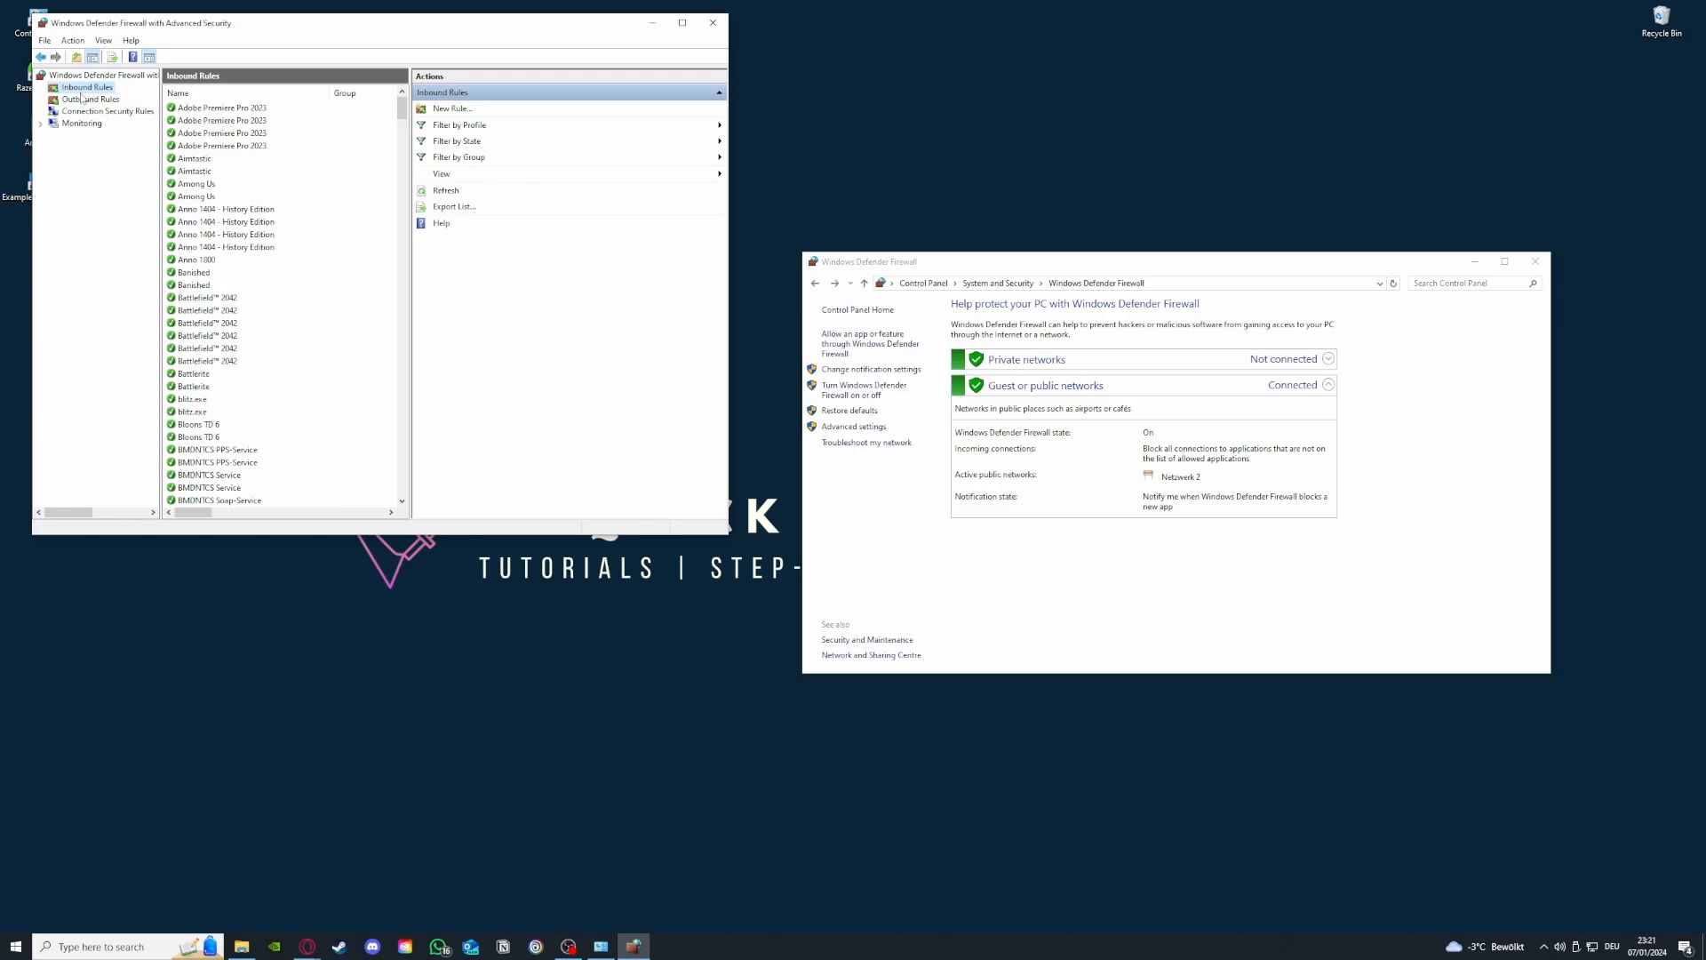
pyautogui.click(83, 101)
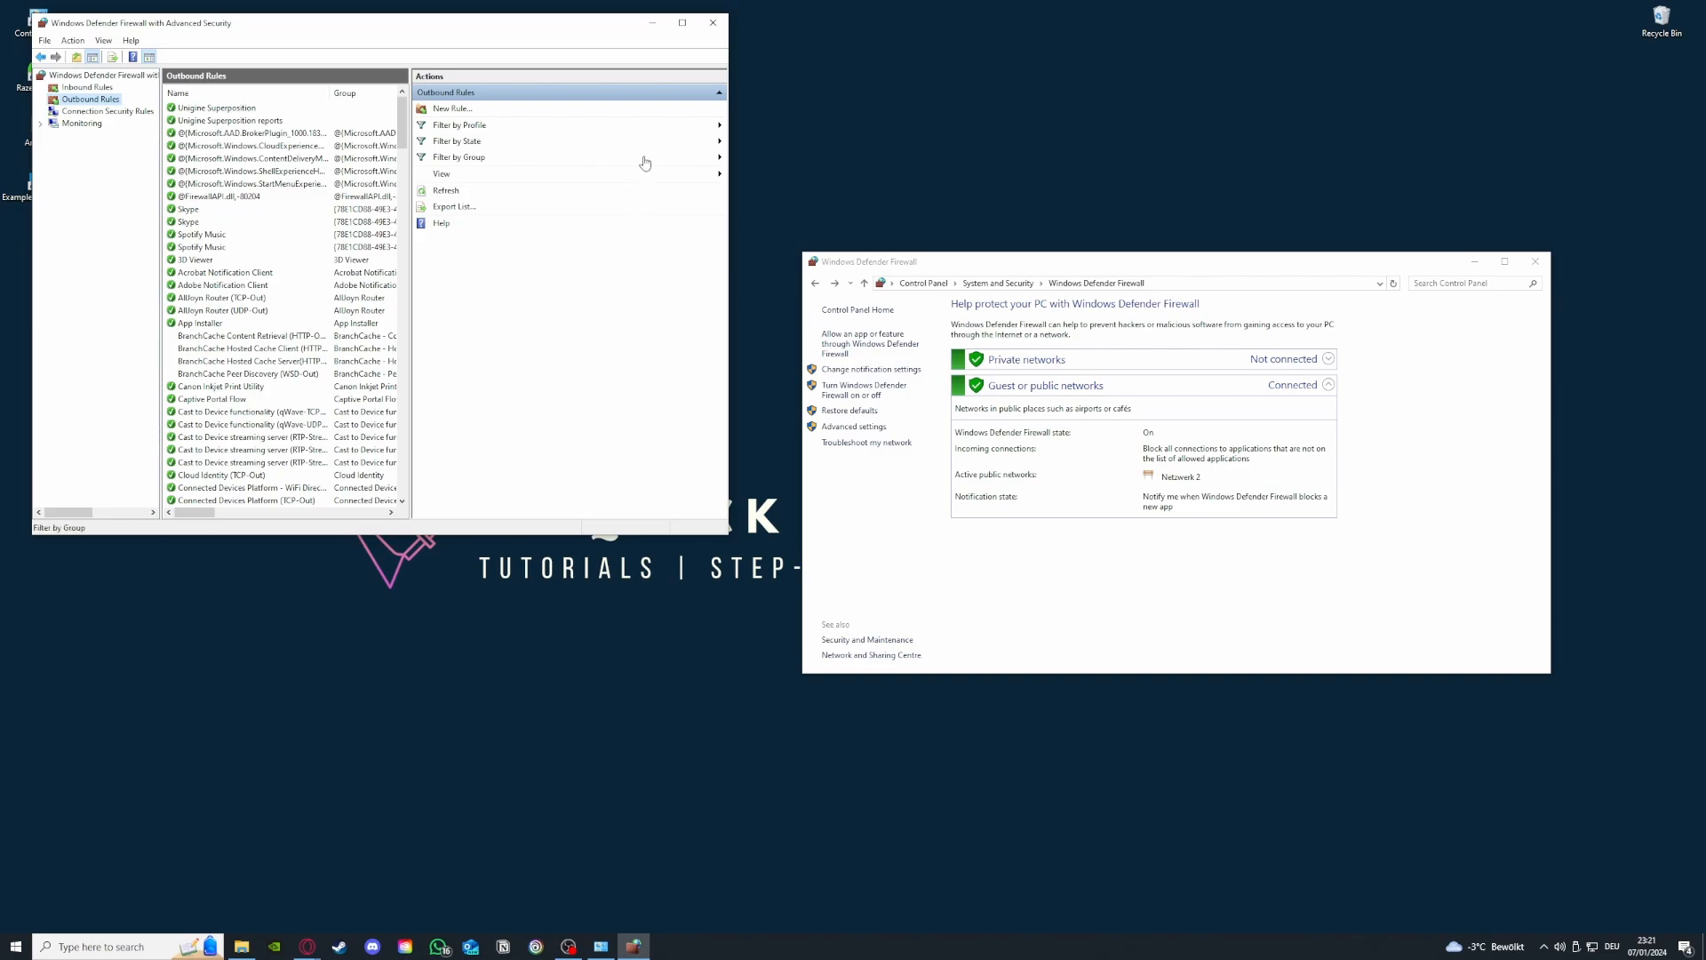
# Step: Close both firewall windows and move the Example Application 2 shortcut to the empty desktop area above the QUICK TUTORIAL title
pyautogui.click(713, 22)
pyautogui.click(1534, 263)
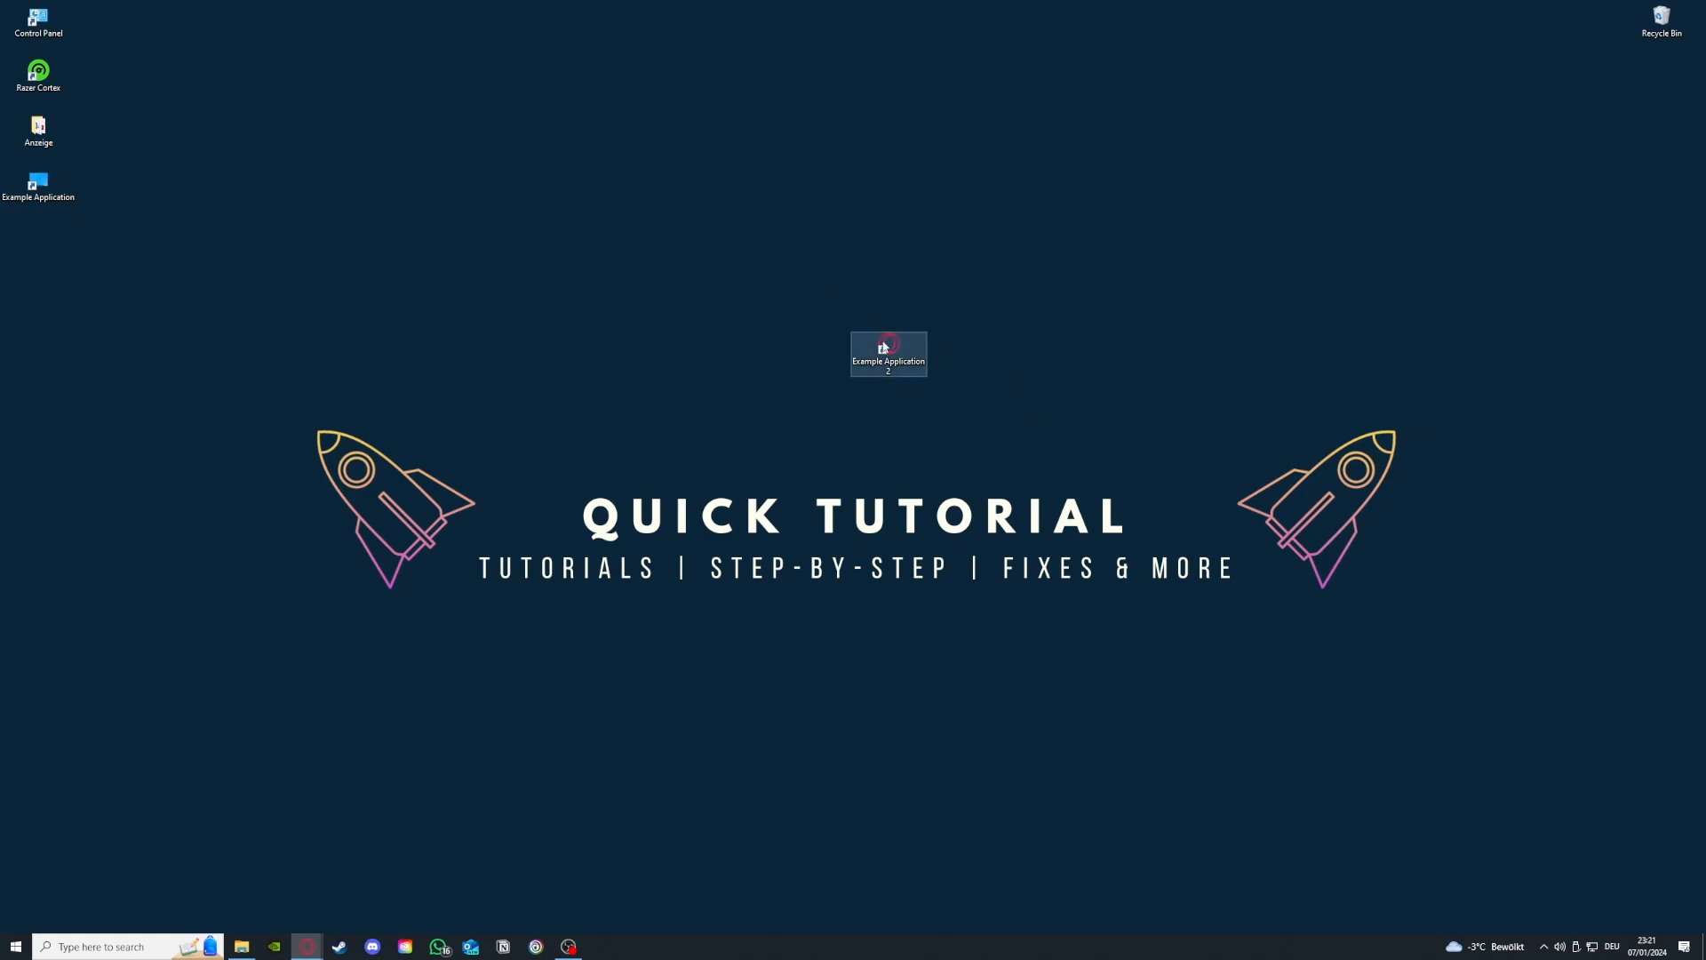
pyautogui.moveTo(889, 347); pyautogui.dragTo(657, 291)
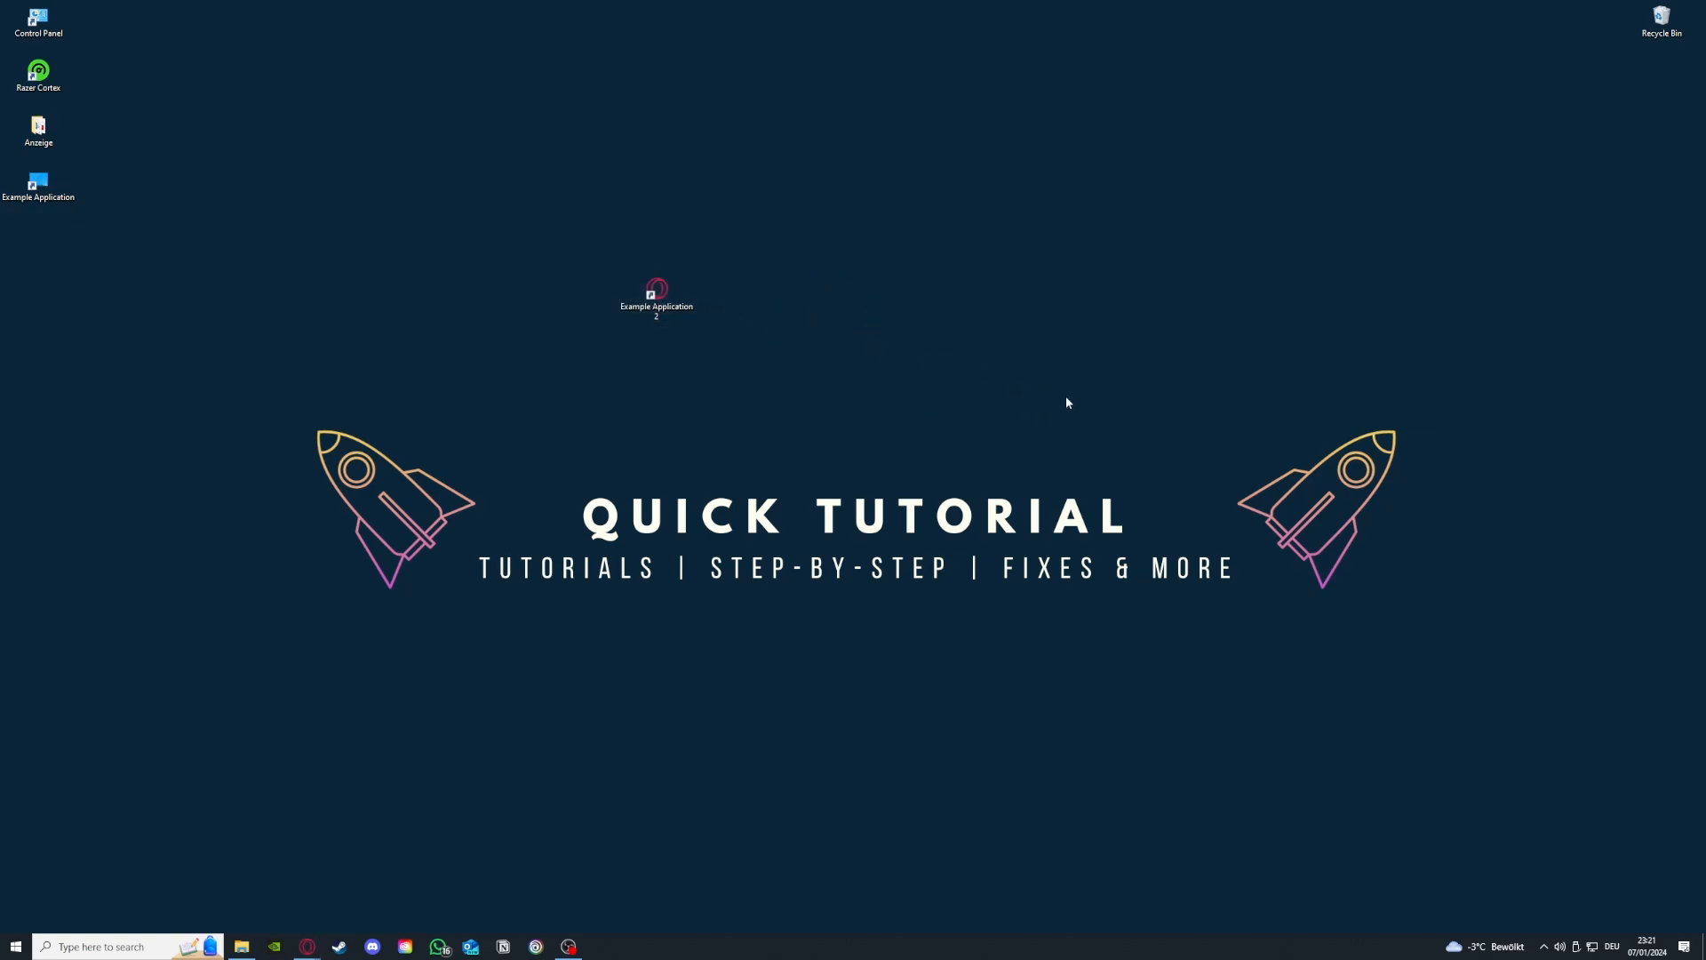